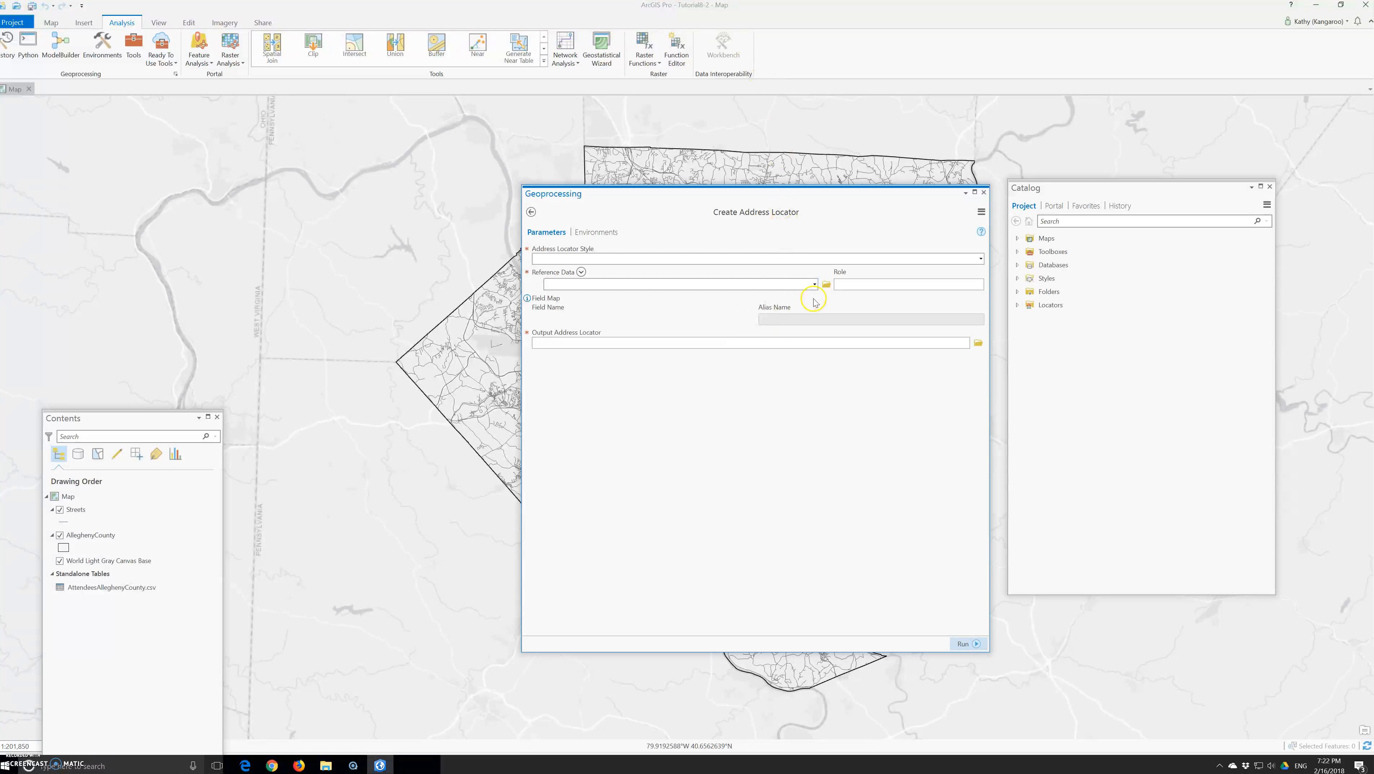
Set the address locator style to US Address - Dual Ranges, with Streets as the Primary Table reference data
click(980, 259)
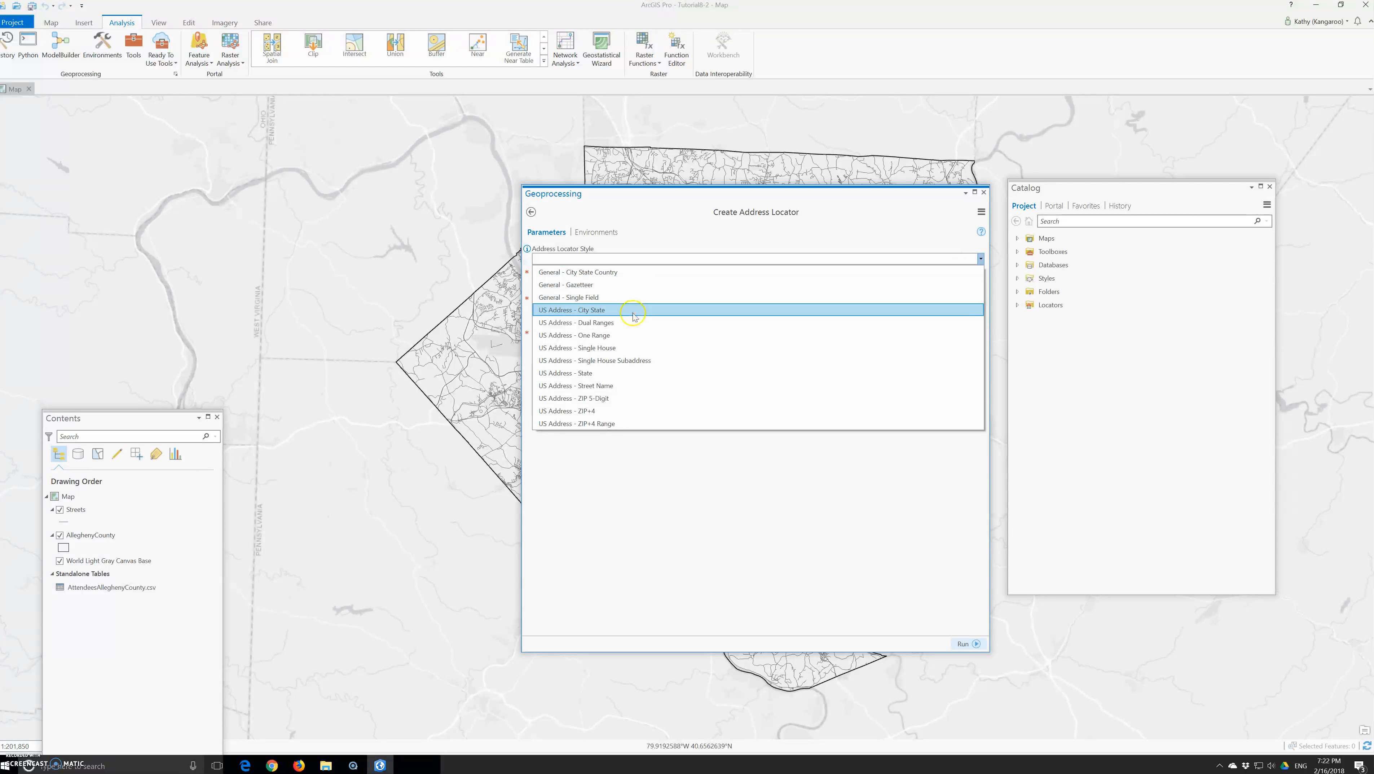
click(609, 323)
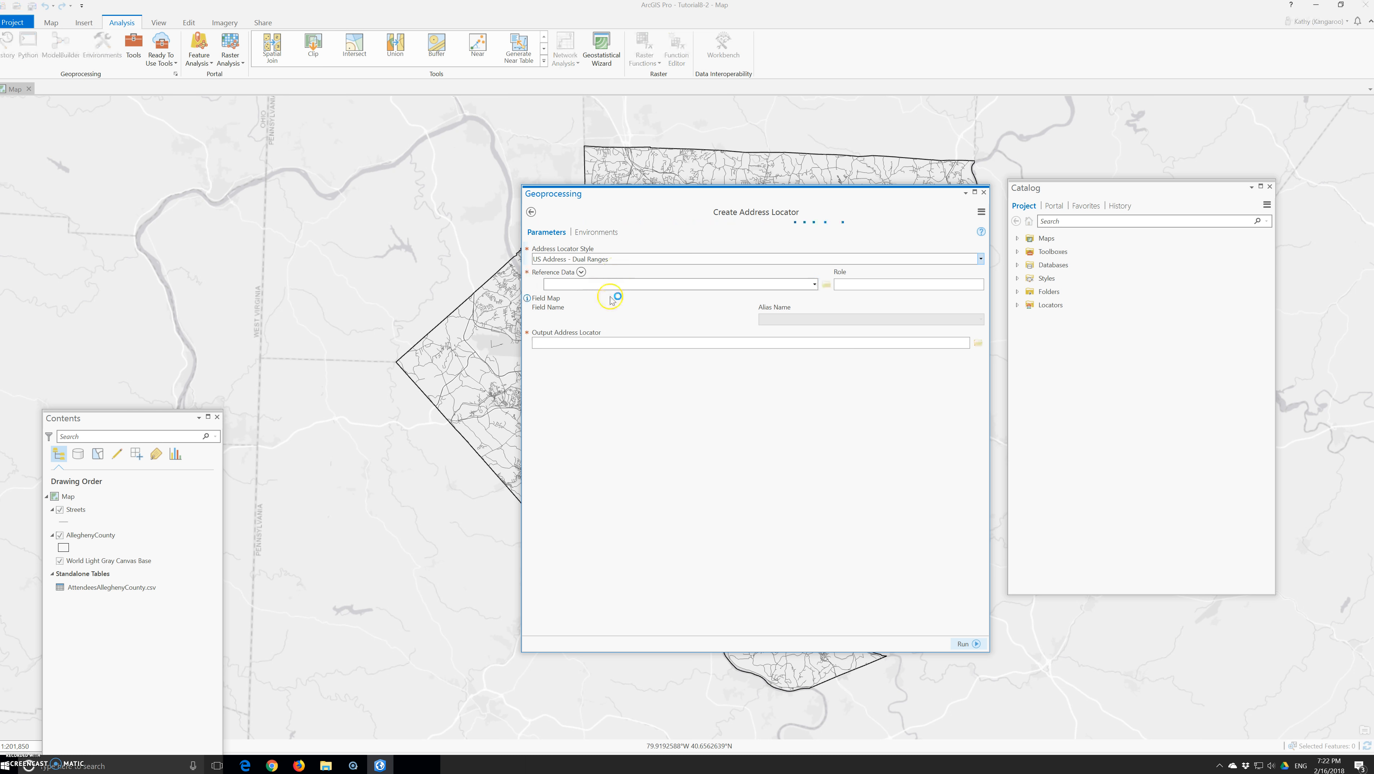
click(815, 284)
click(646, 310)
click(964, 288)
click(879, 304)
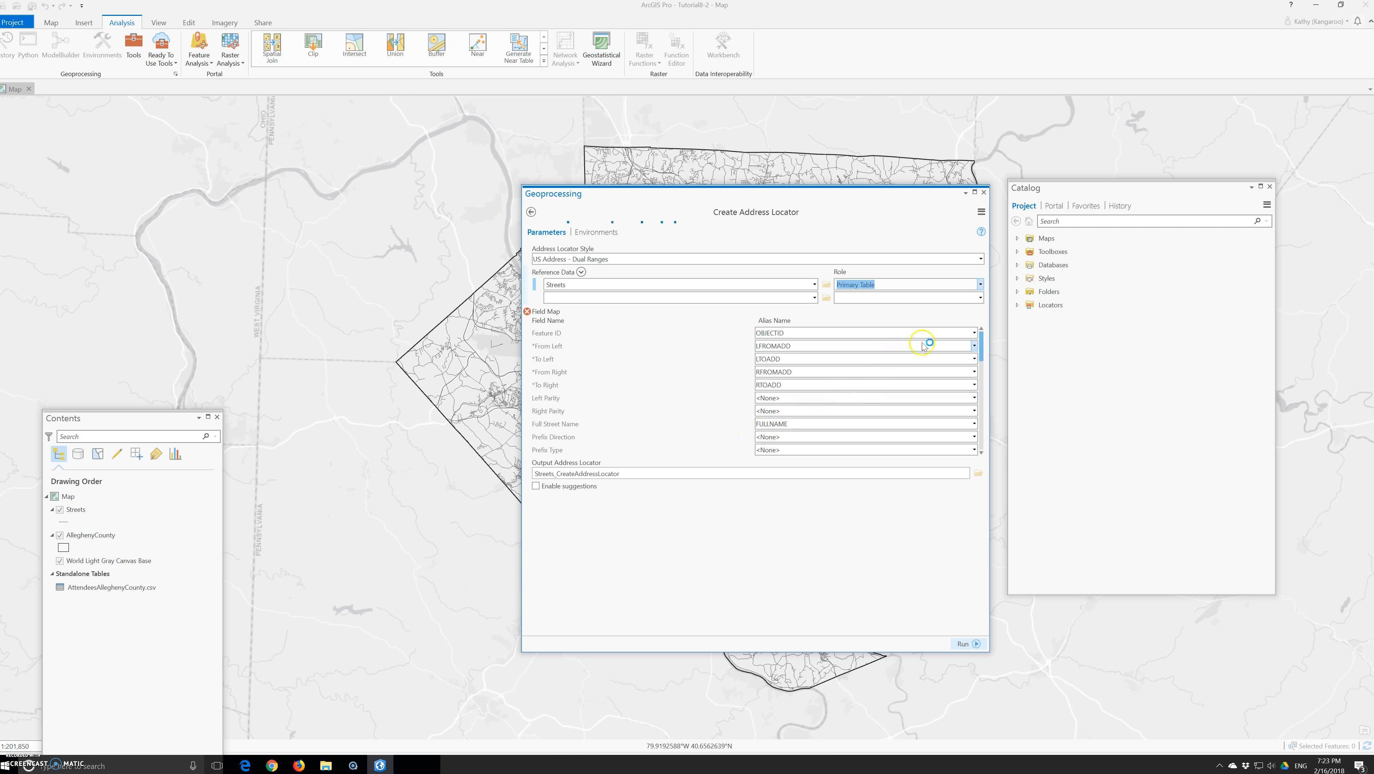
Map the Feature ID field to RFROMADD and the From Left field to RTOADD
click(974, 333)
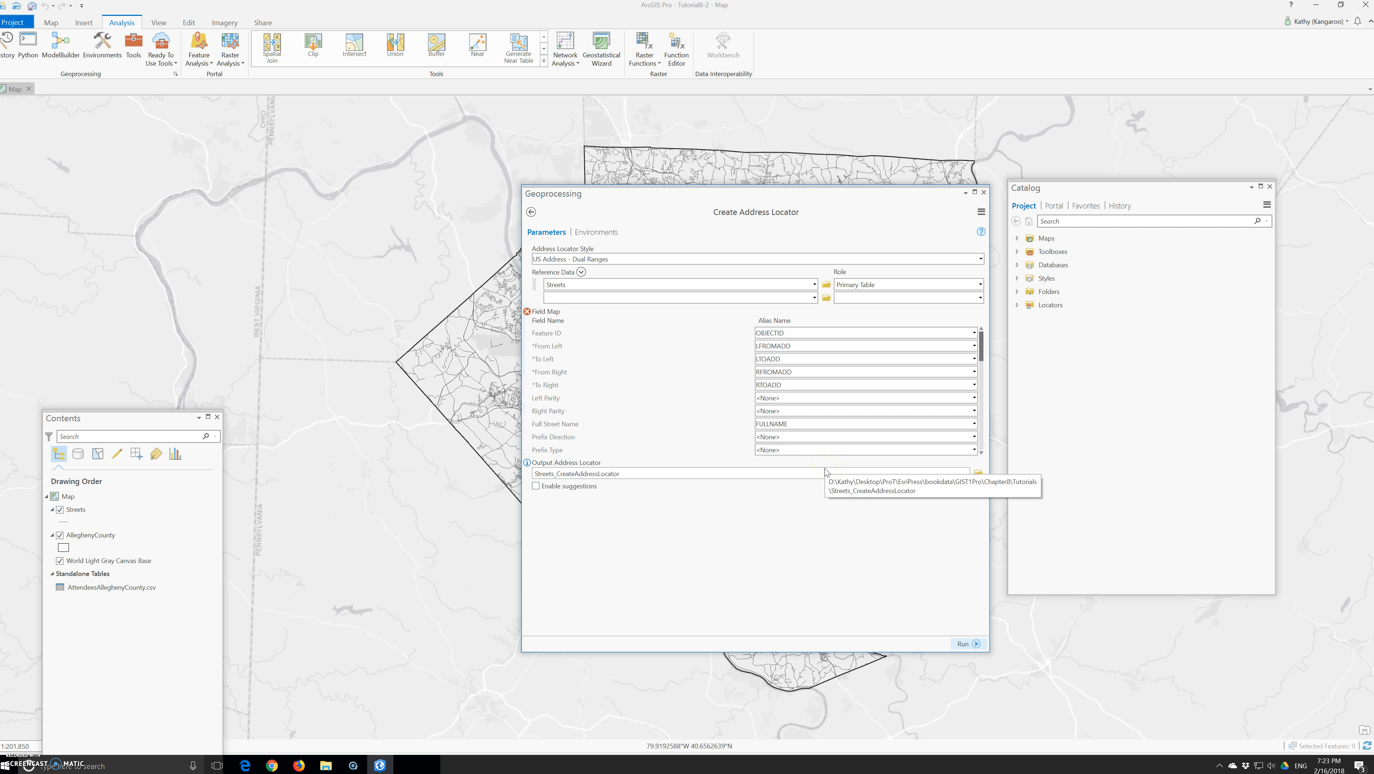
click(784, 332)
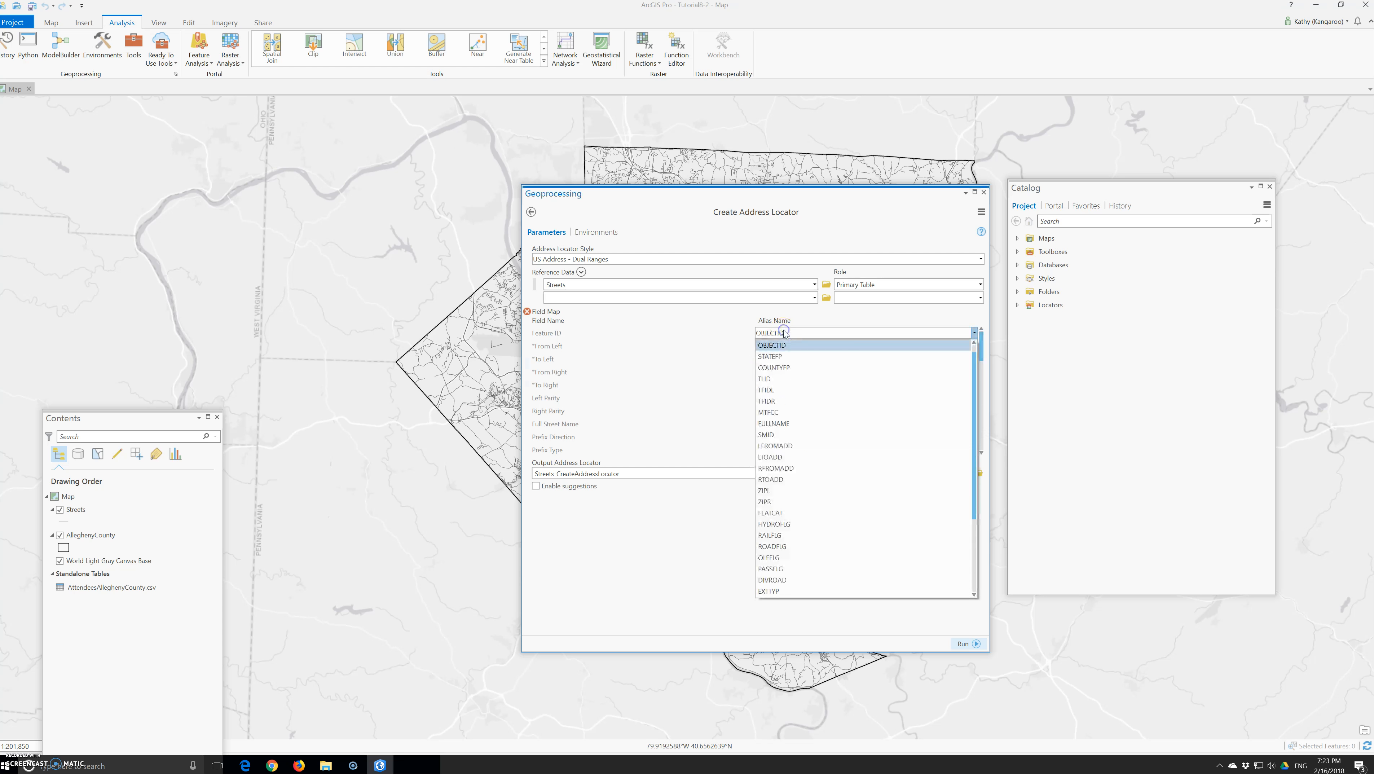
click(796, 470)
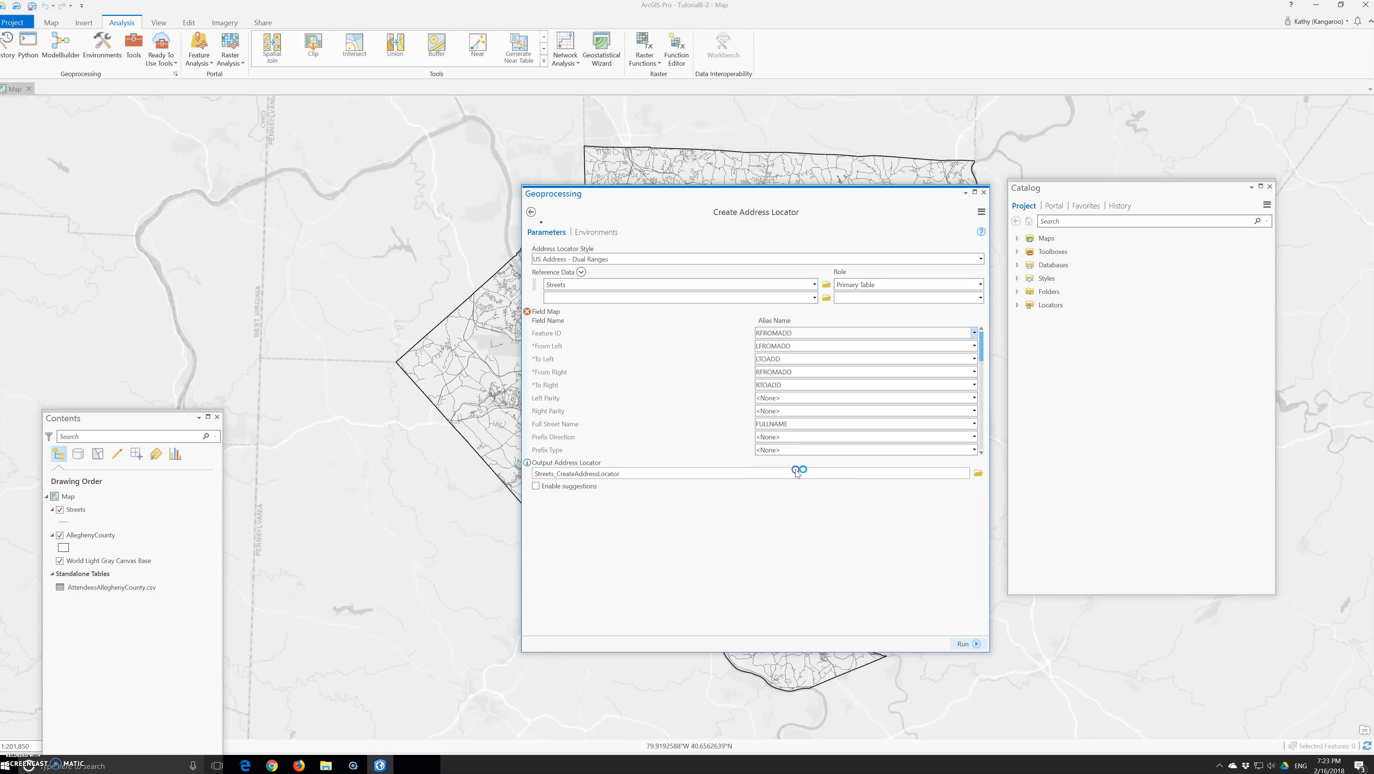
click(822, 347)
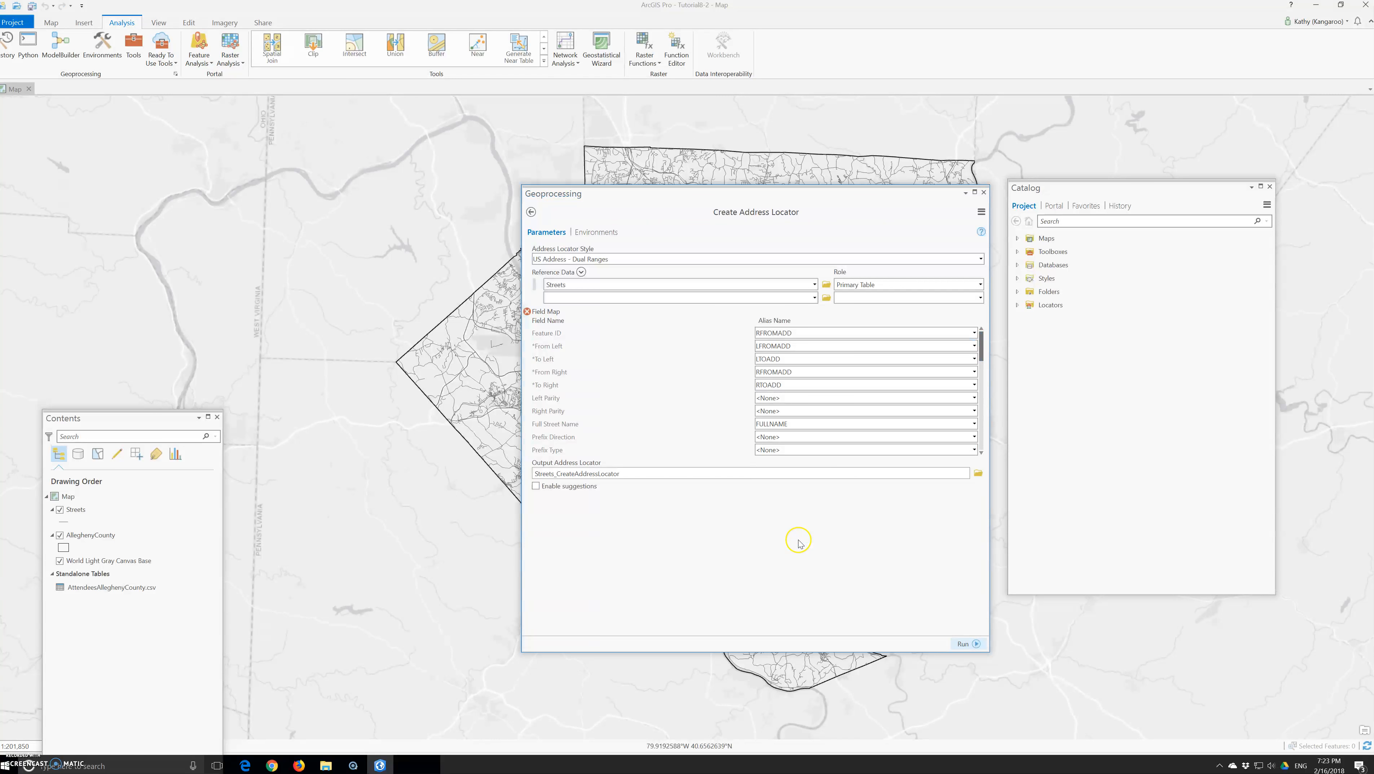
click(813, 347)
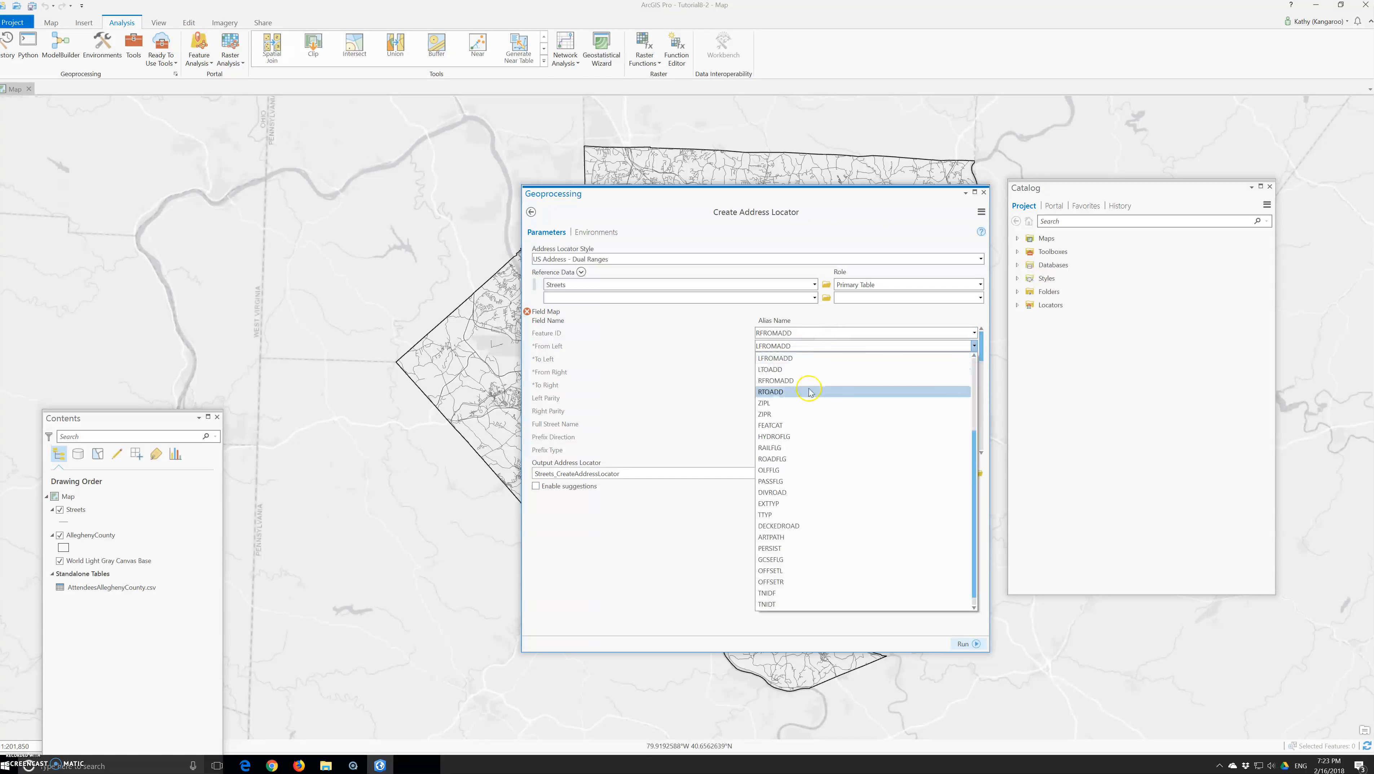
click(774, 392)
click(770, 361)
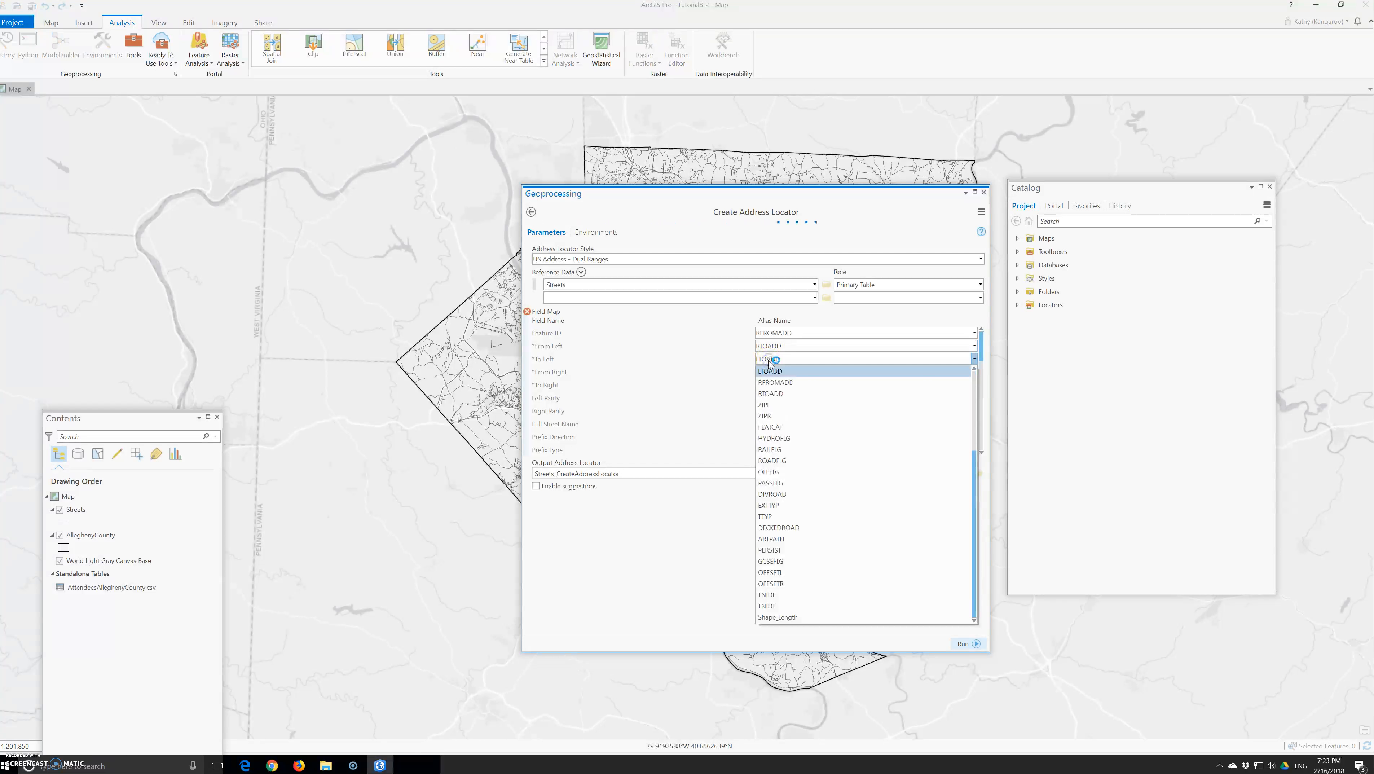
click(770, 368)
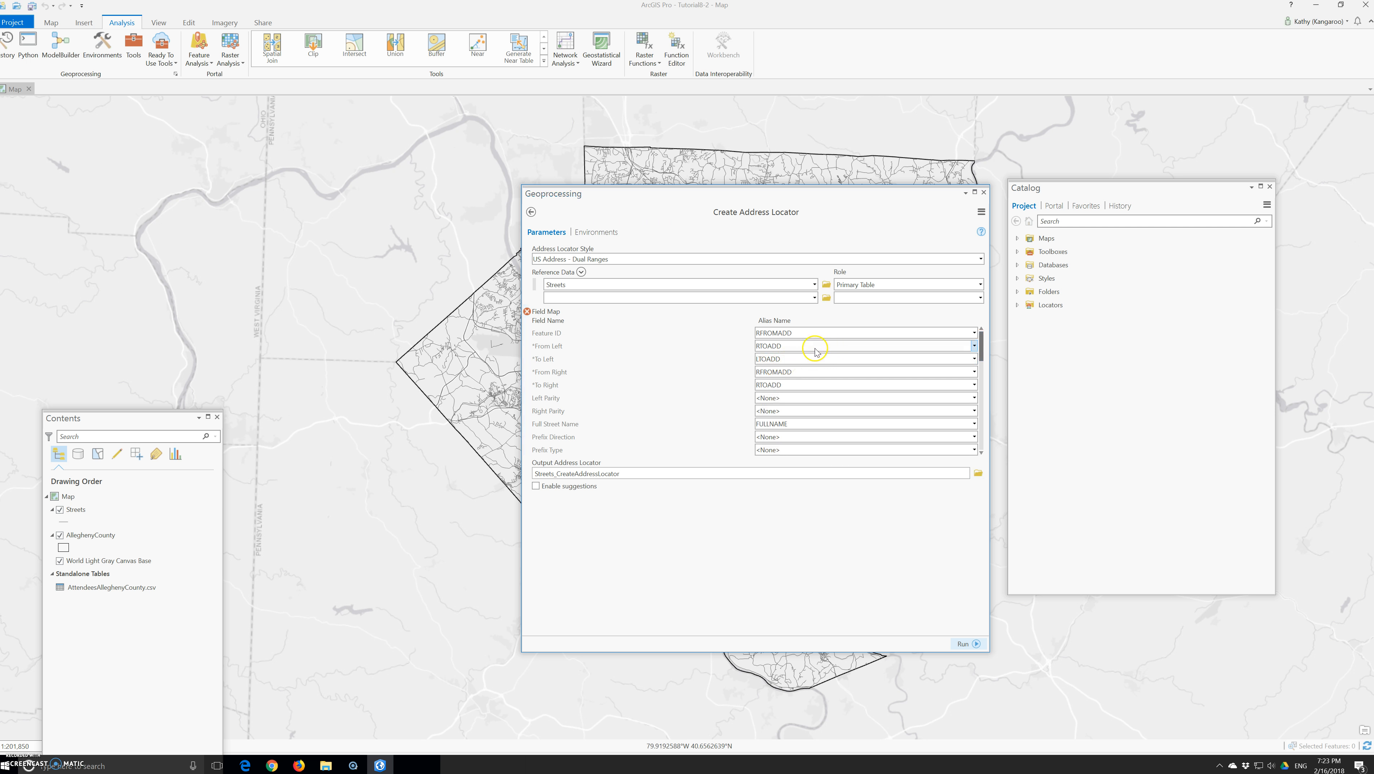
Set the alias of the Feature ID field to OBJECTID in the field map
click(811, 334)
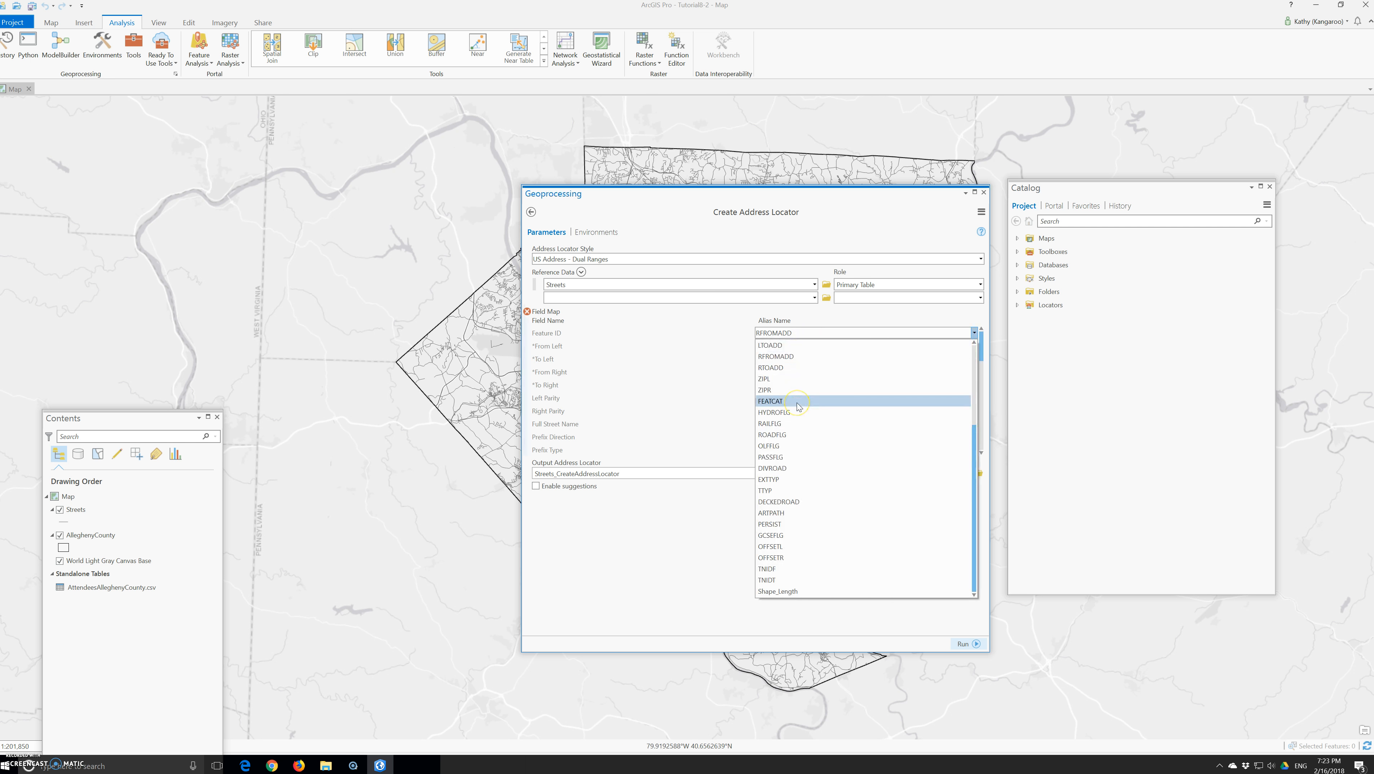
scroll(797, 403, up, 4)
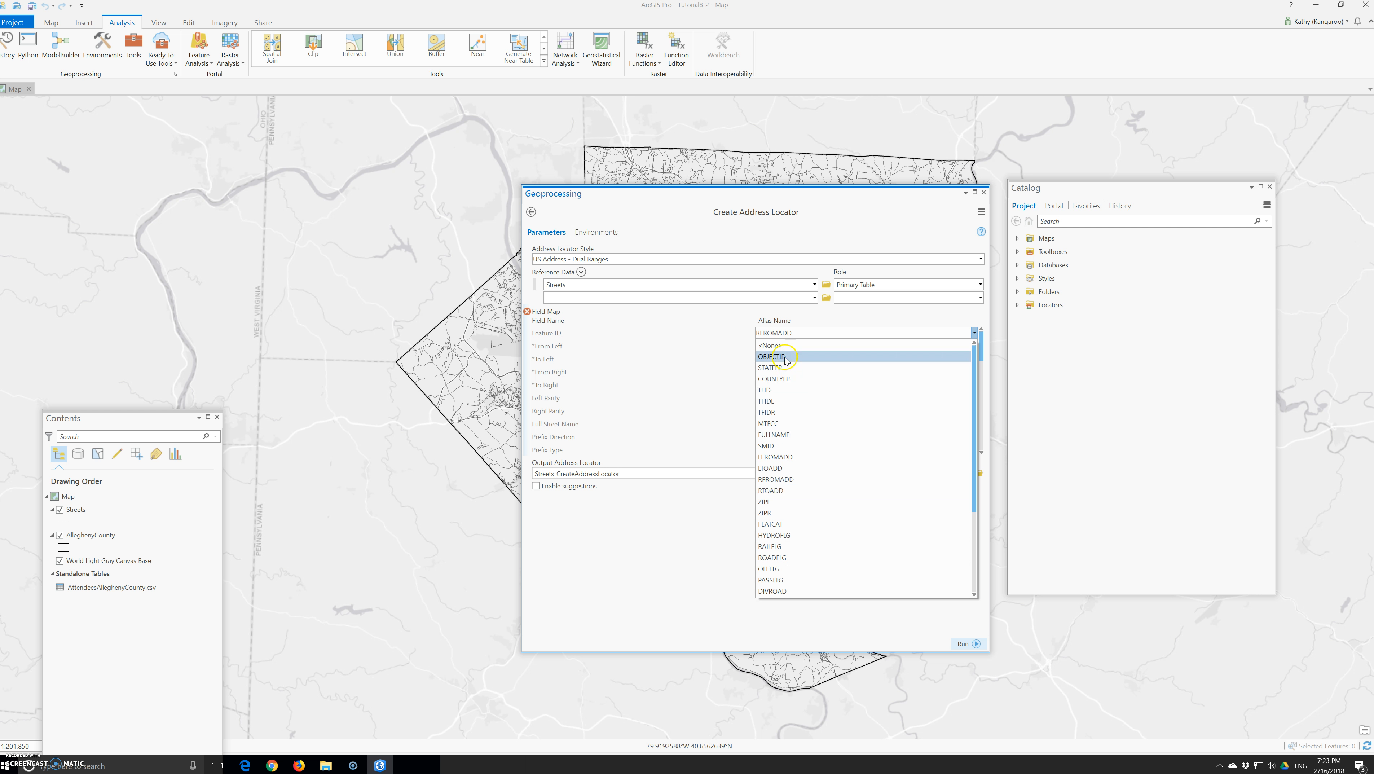
click(785, 357)
click(780, 347)
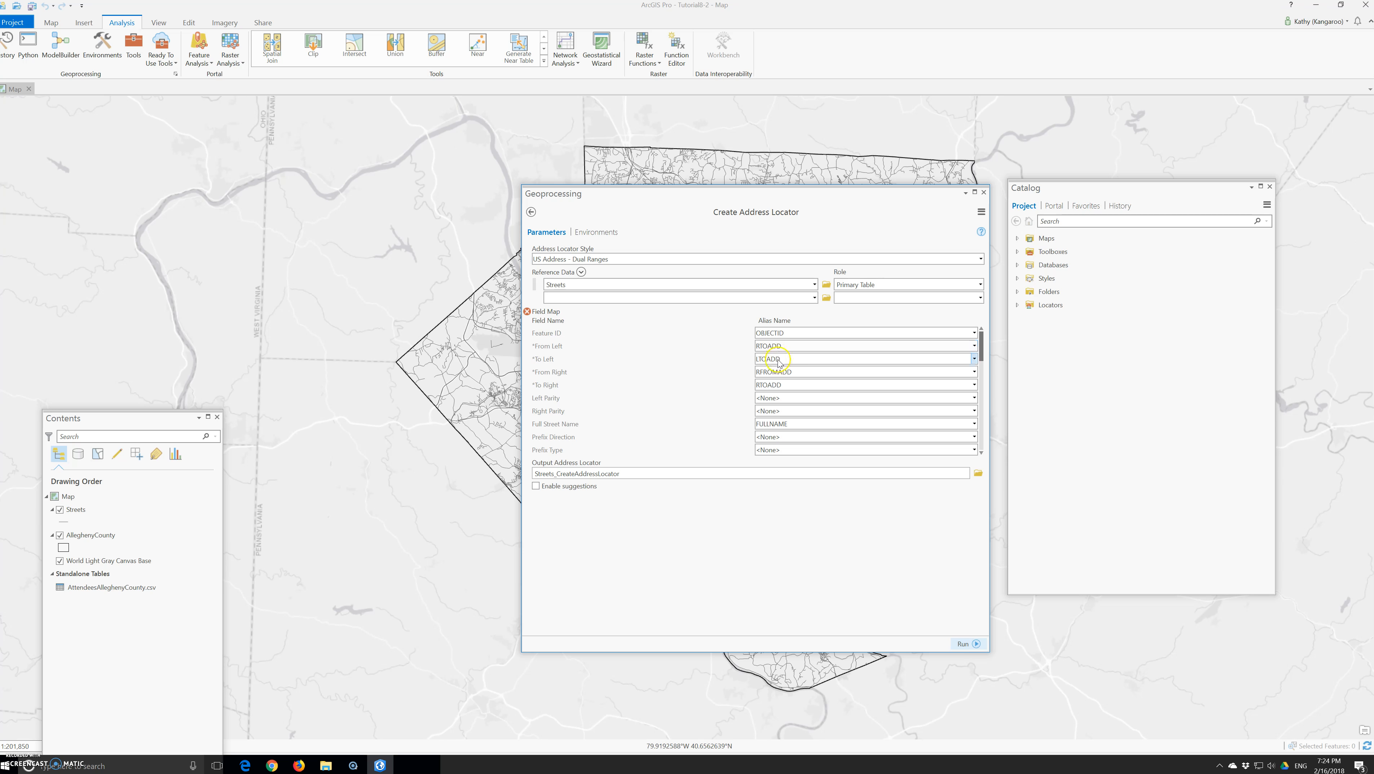
click(783, 347)
click(743, 357)
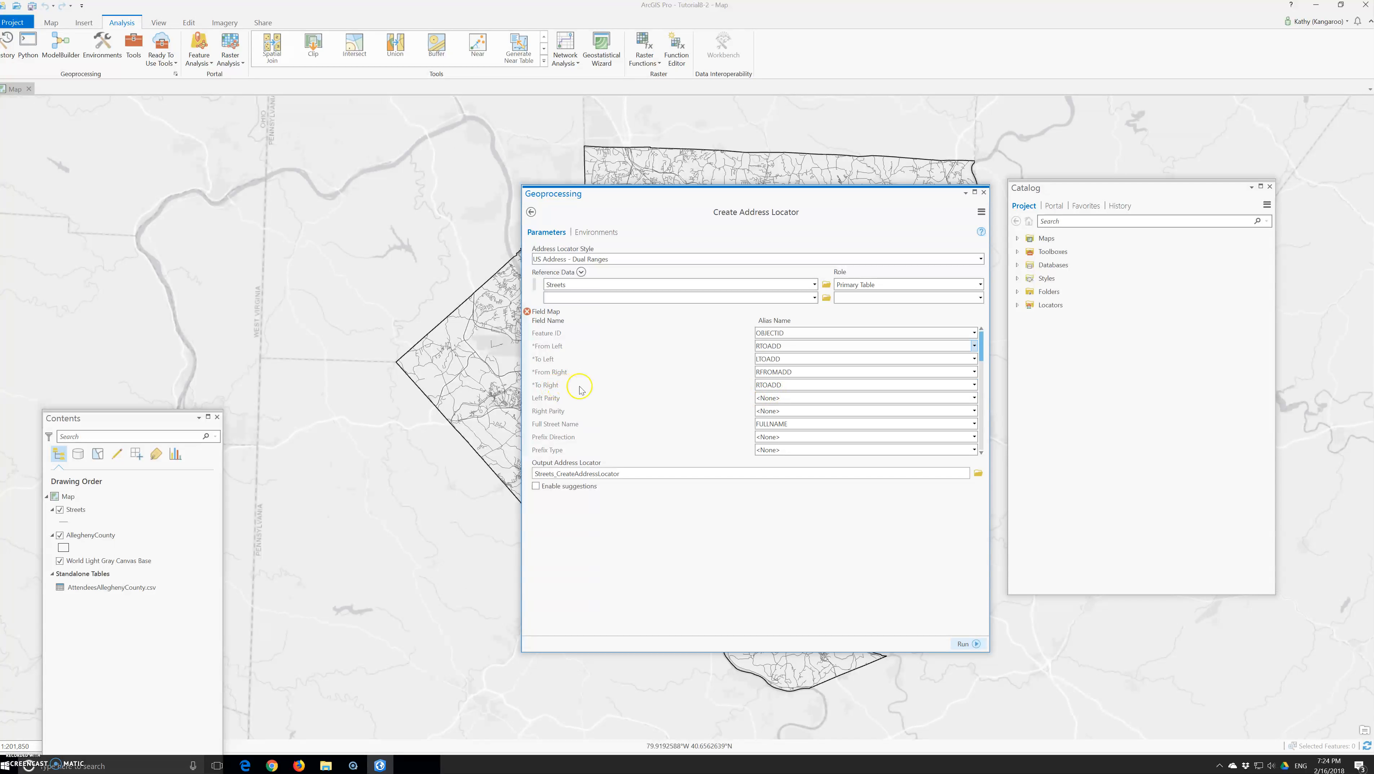
Map the To Right field to RFROMADD in the field map
click(779, 386)
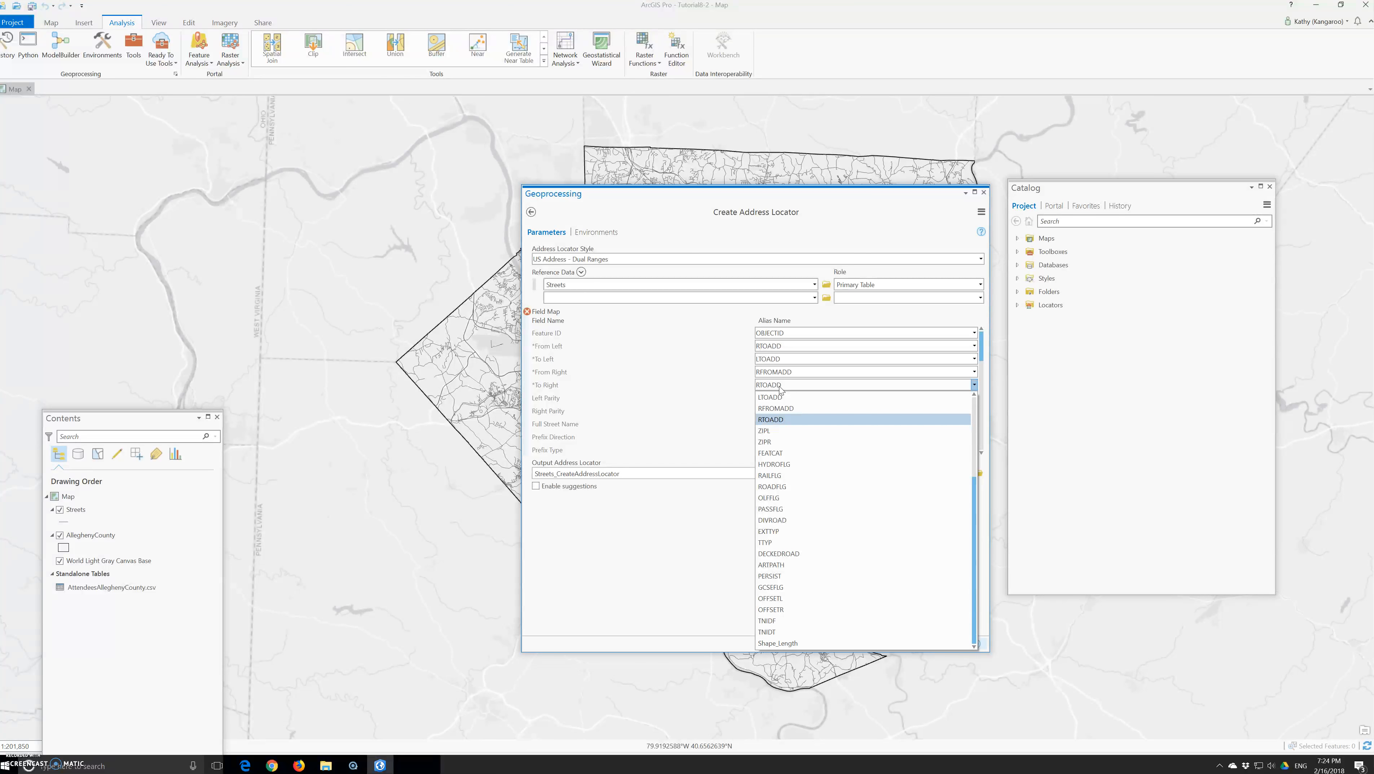
click(775, 408)
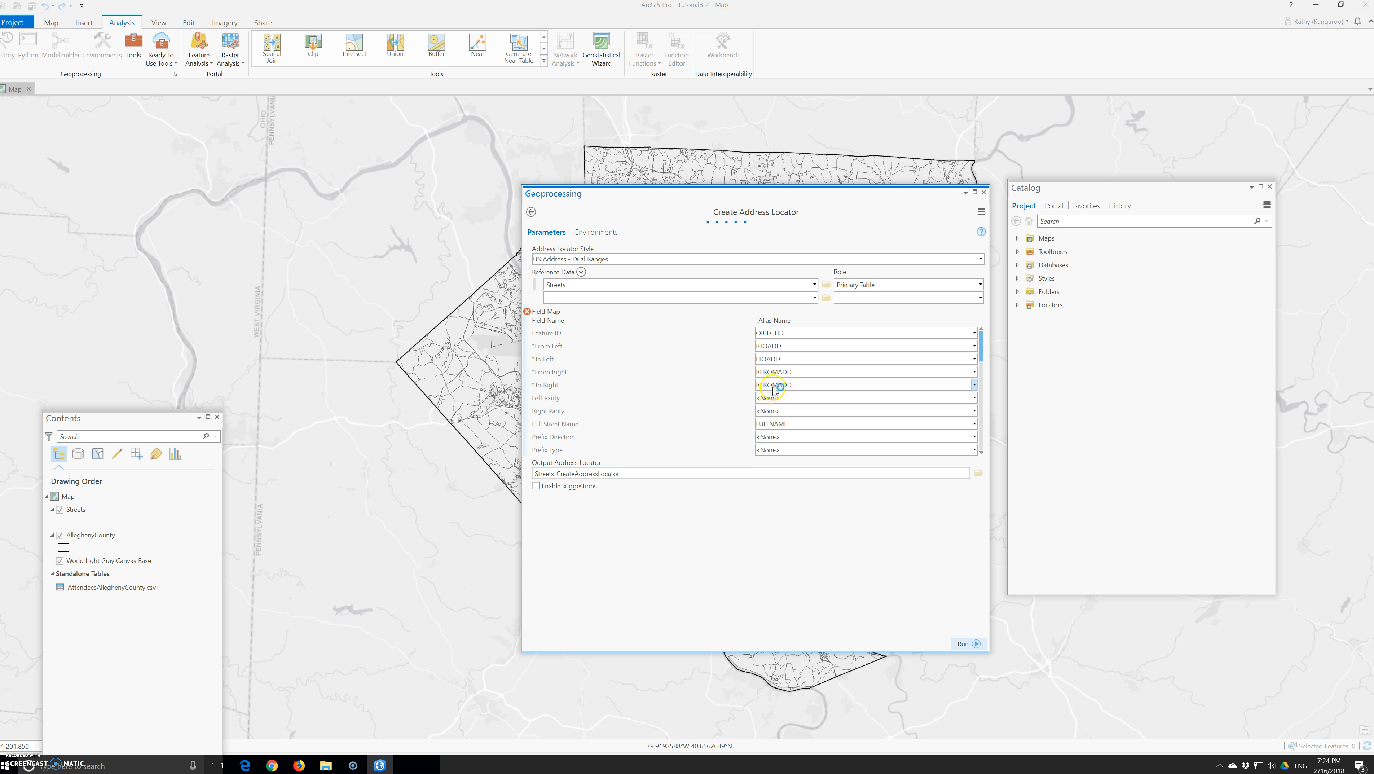
click(789, 372)
click(779, 443)
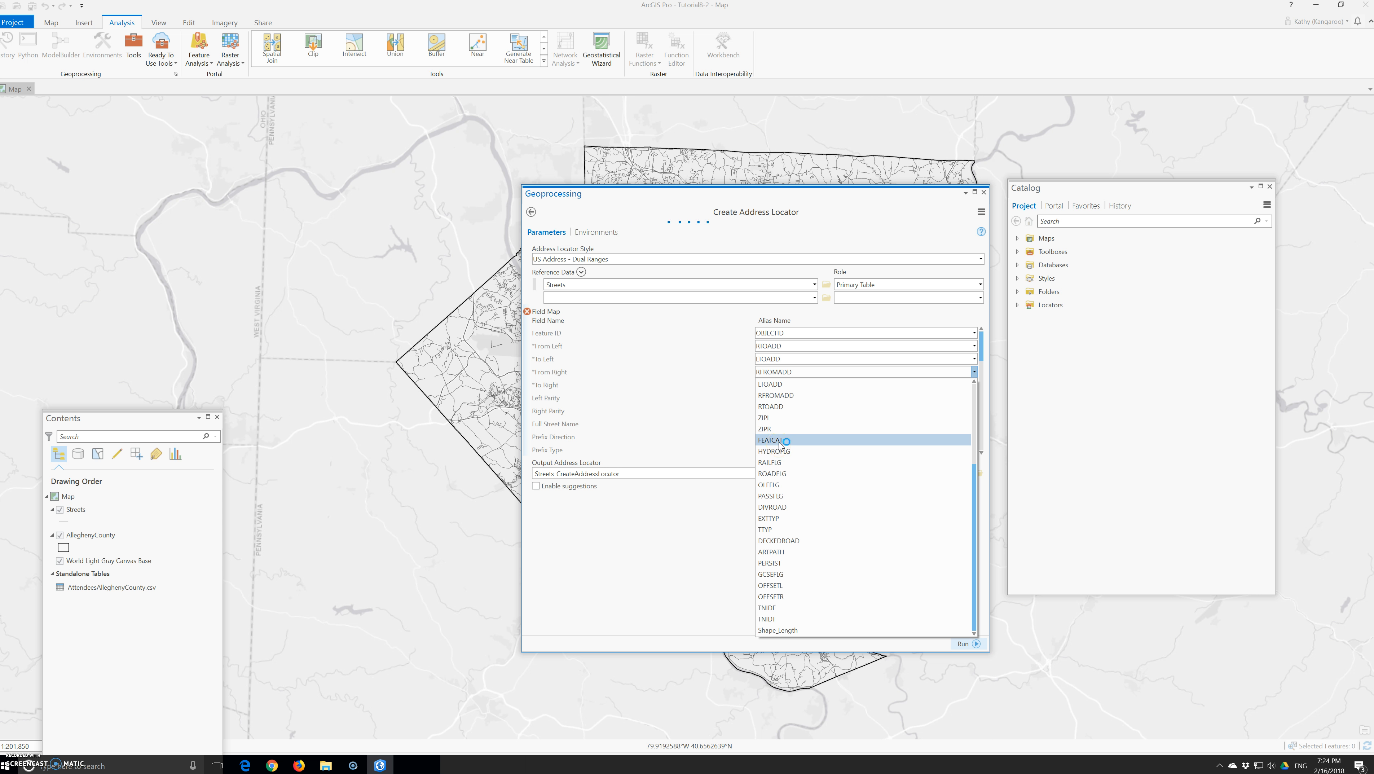
click(784, 408)
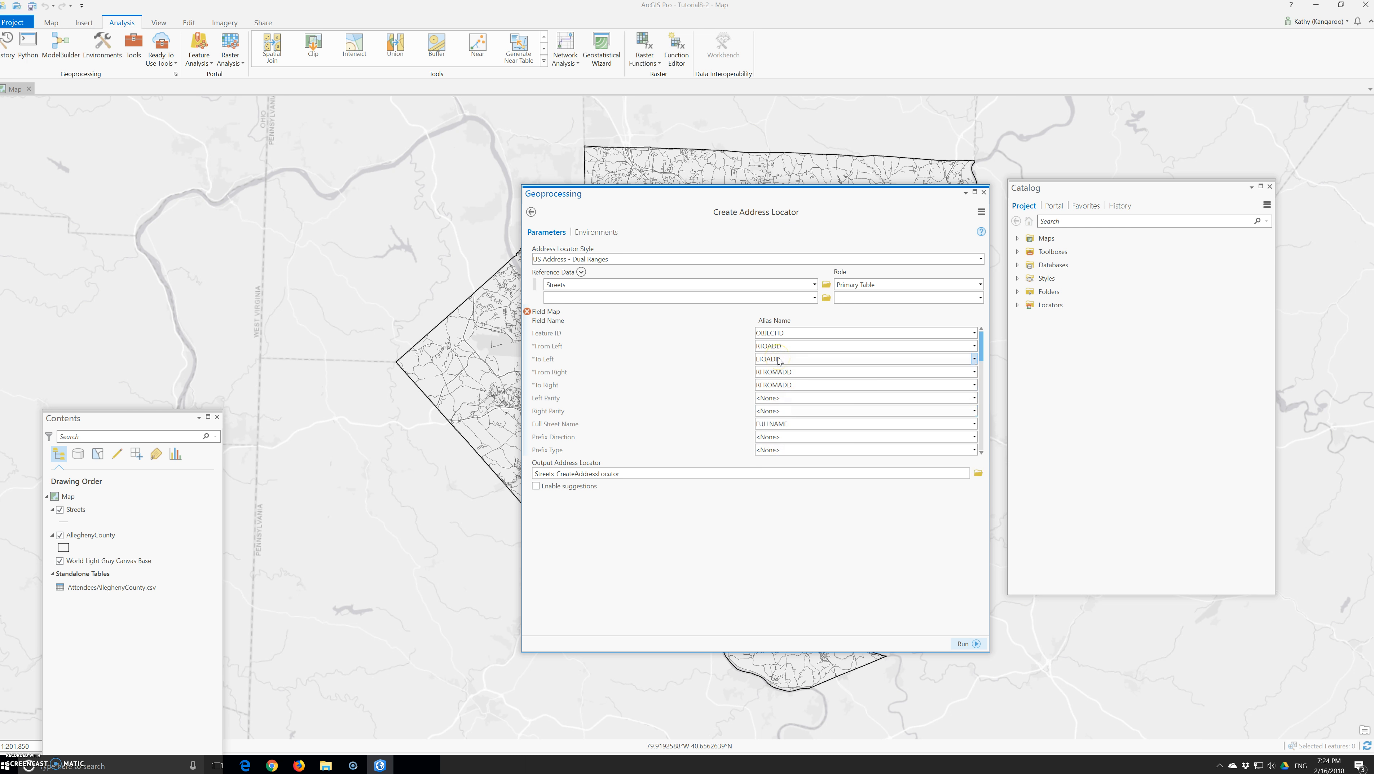
Set the alias of the From Left field to LFROMADD in the field map
click(781, 347)
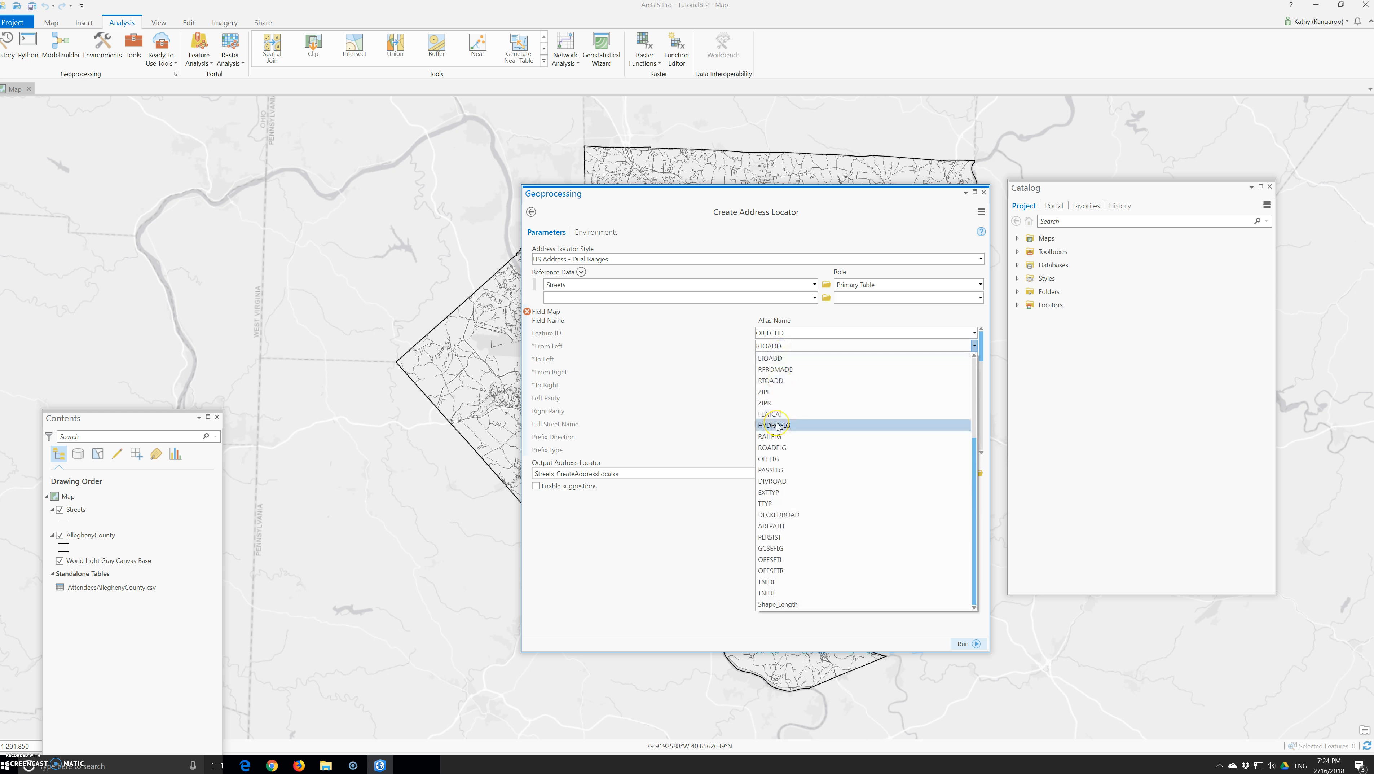
click(781, 393)
scroll(781, 396, up, 1)
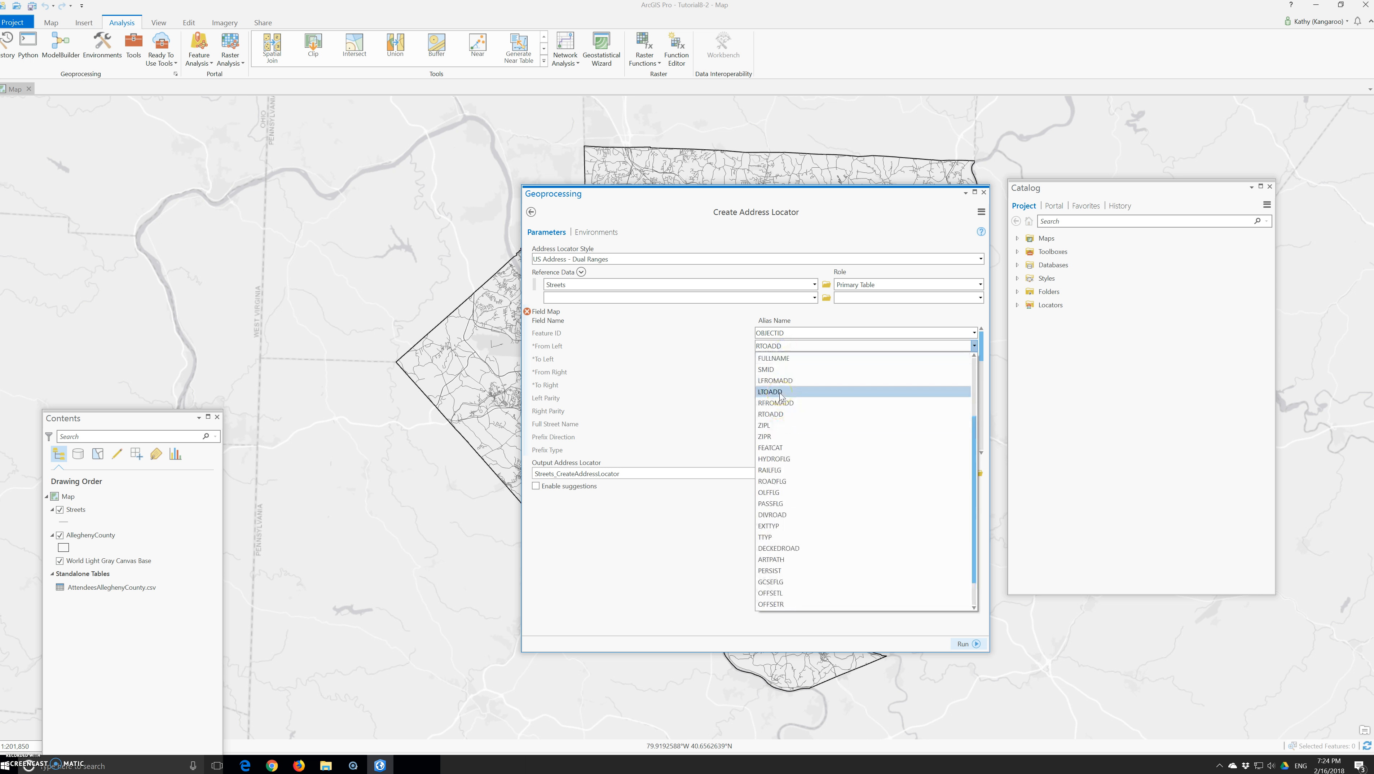
scroll(779, 393, up, 1)
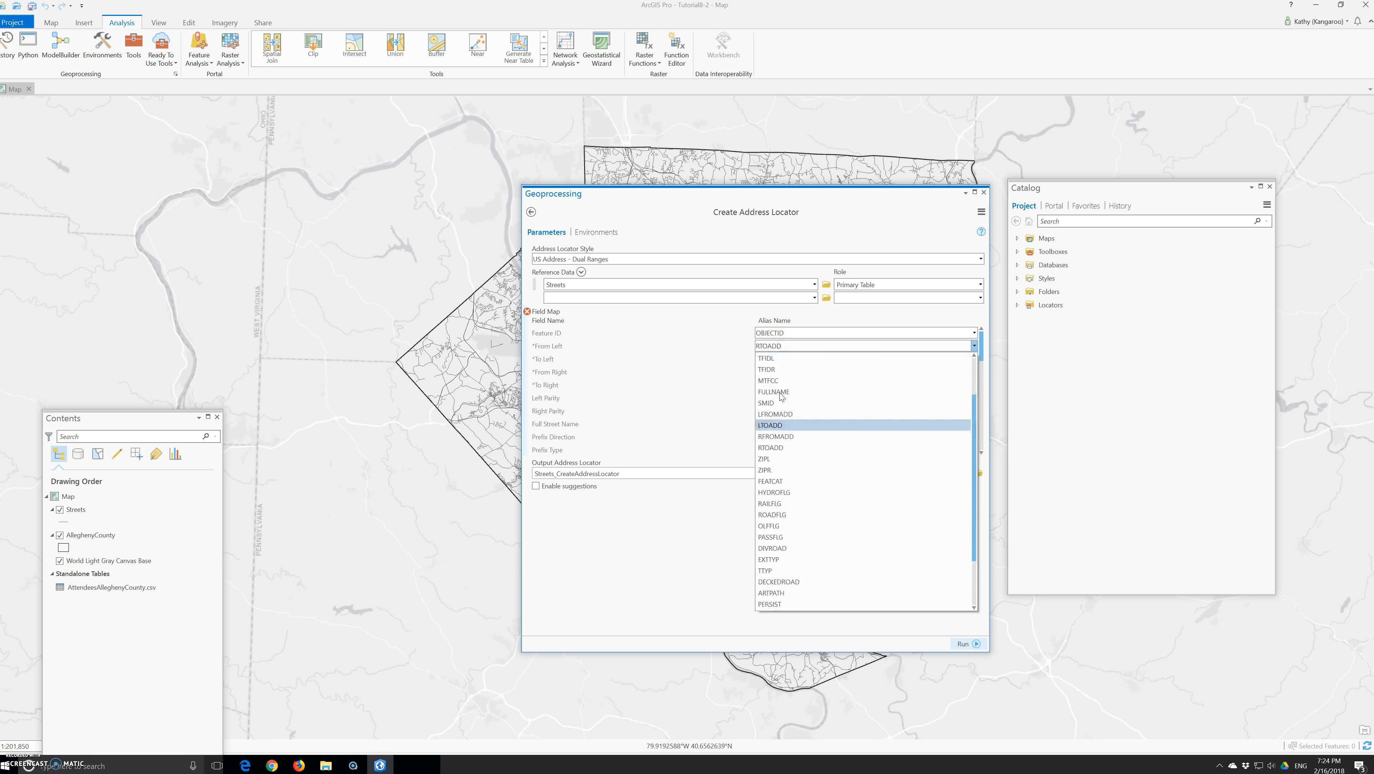
click(775, 415)
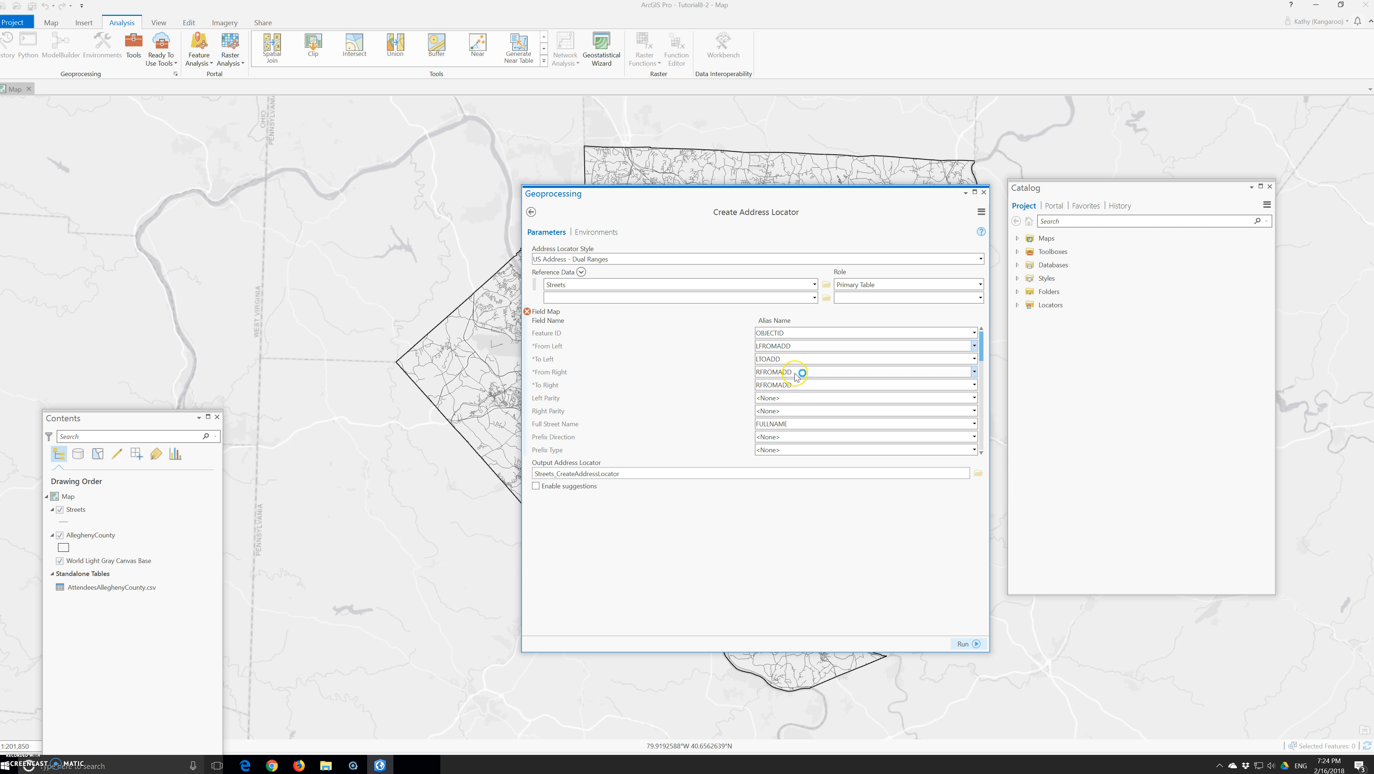
Set the alias of the To Right field to RTOADD in the field map
click(794, 385)
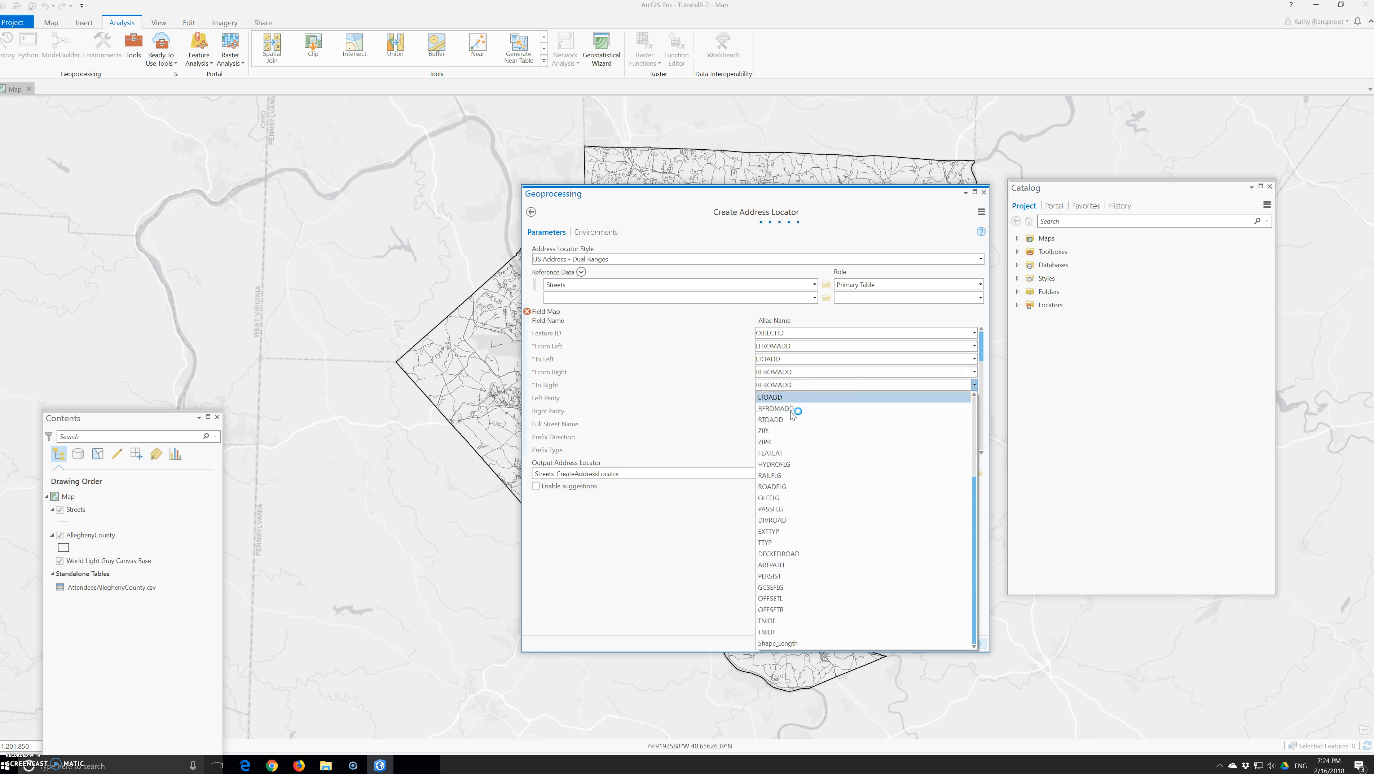
click(786, 441)
click(780, 384)
scroll(813, 476, up, 3)
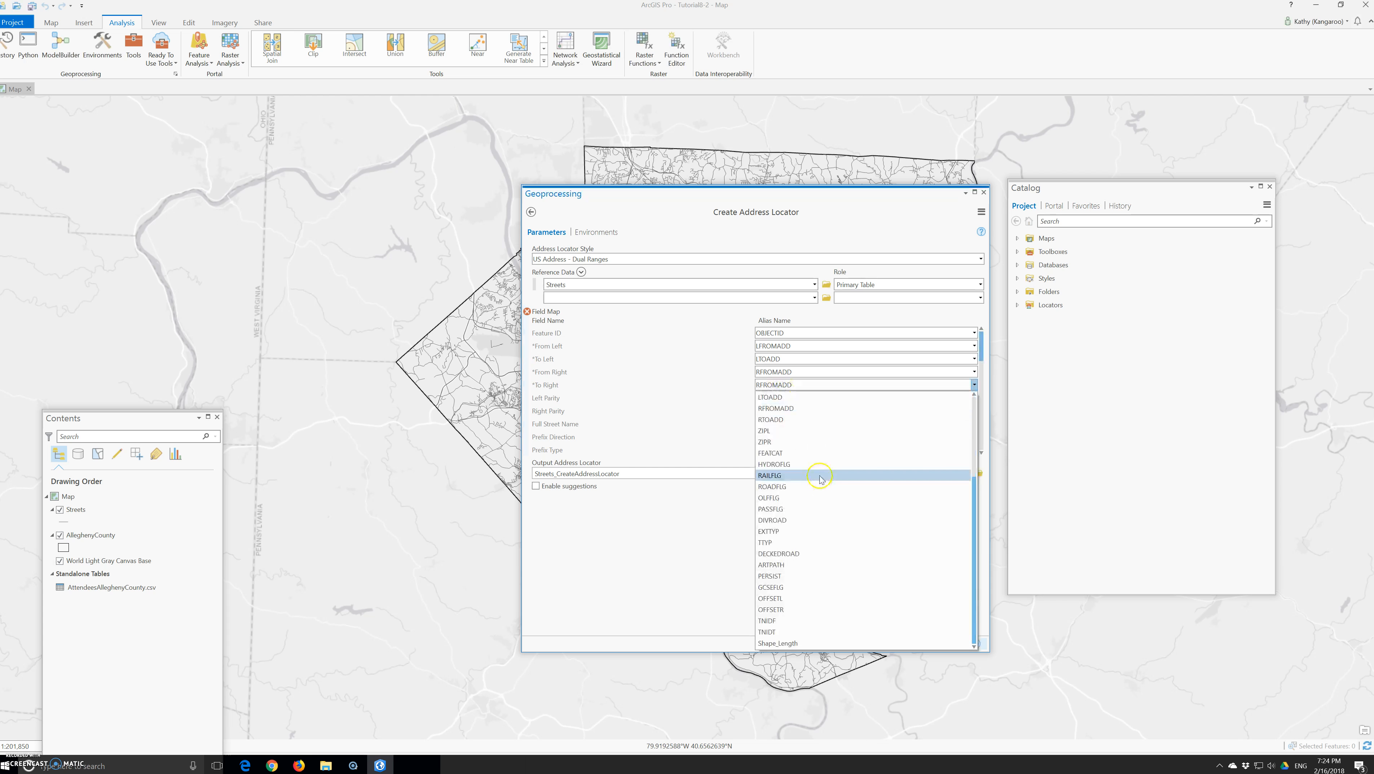
click(783, 429)
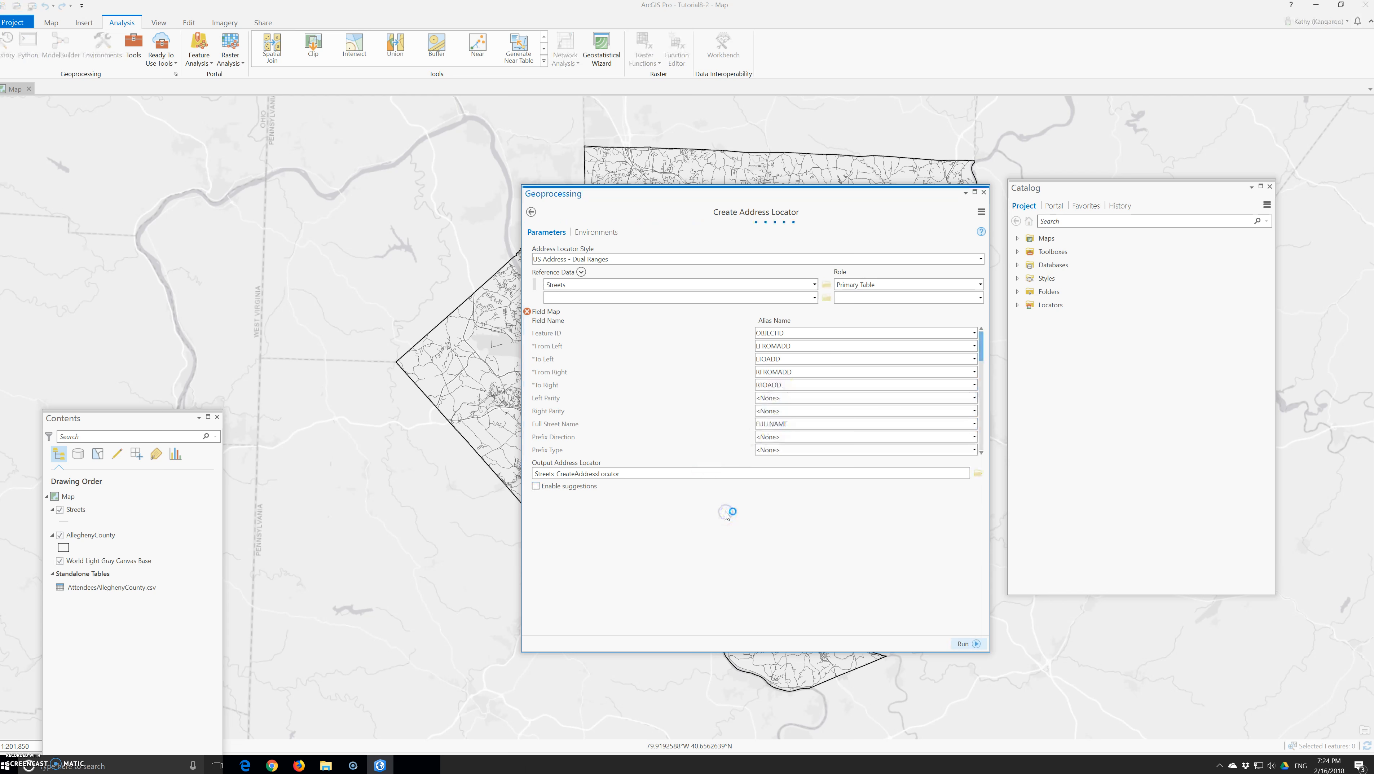
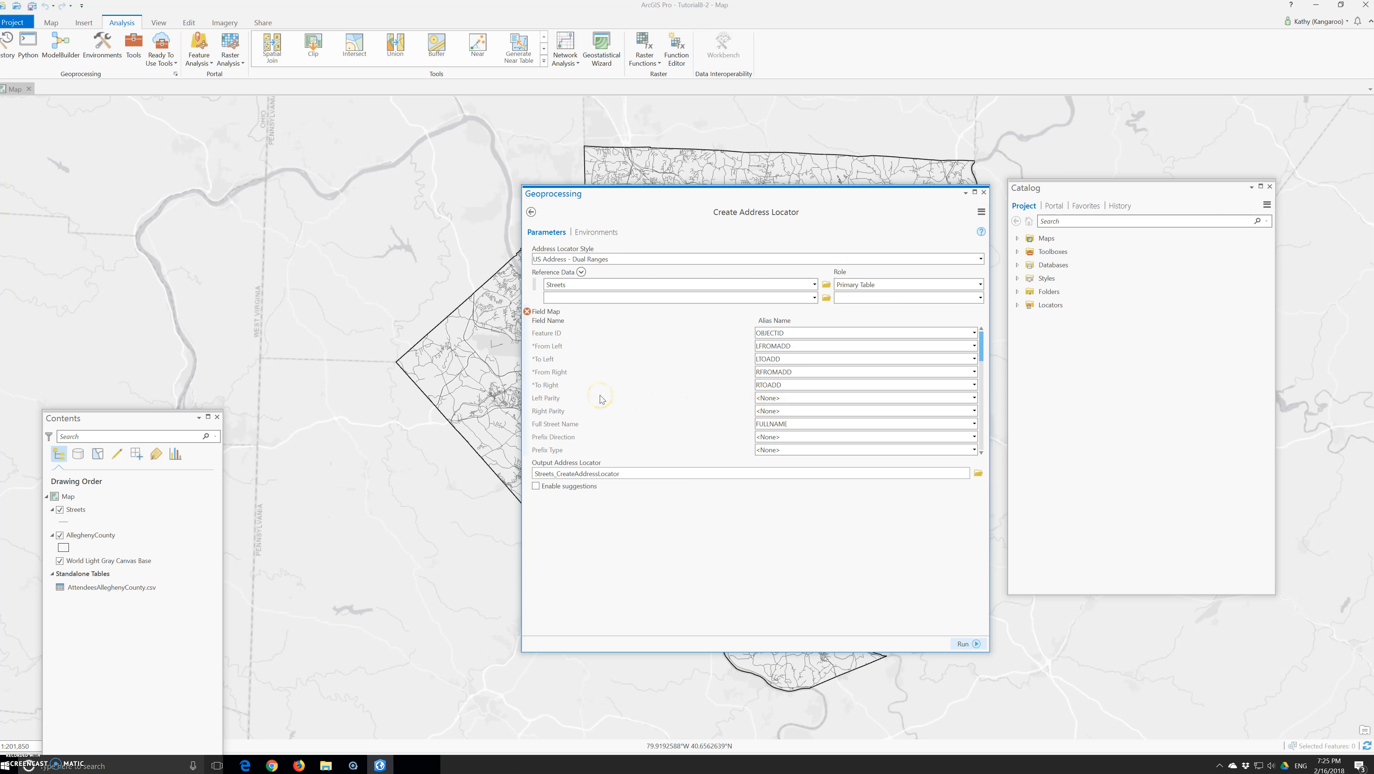
Map the required Street Name field to FULLNAME and run the Create Address Locator tool
click(776, 440)
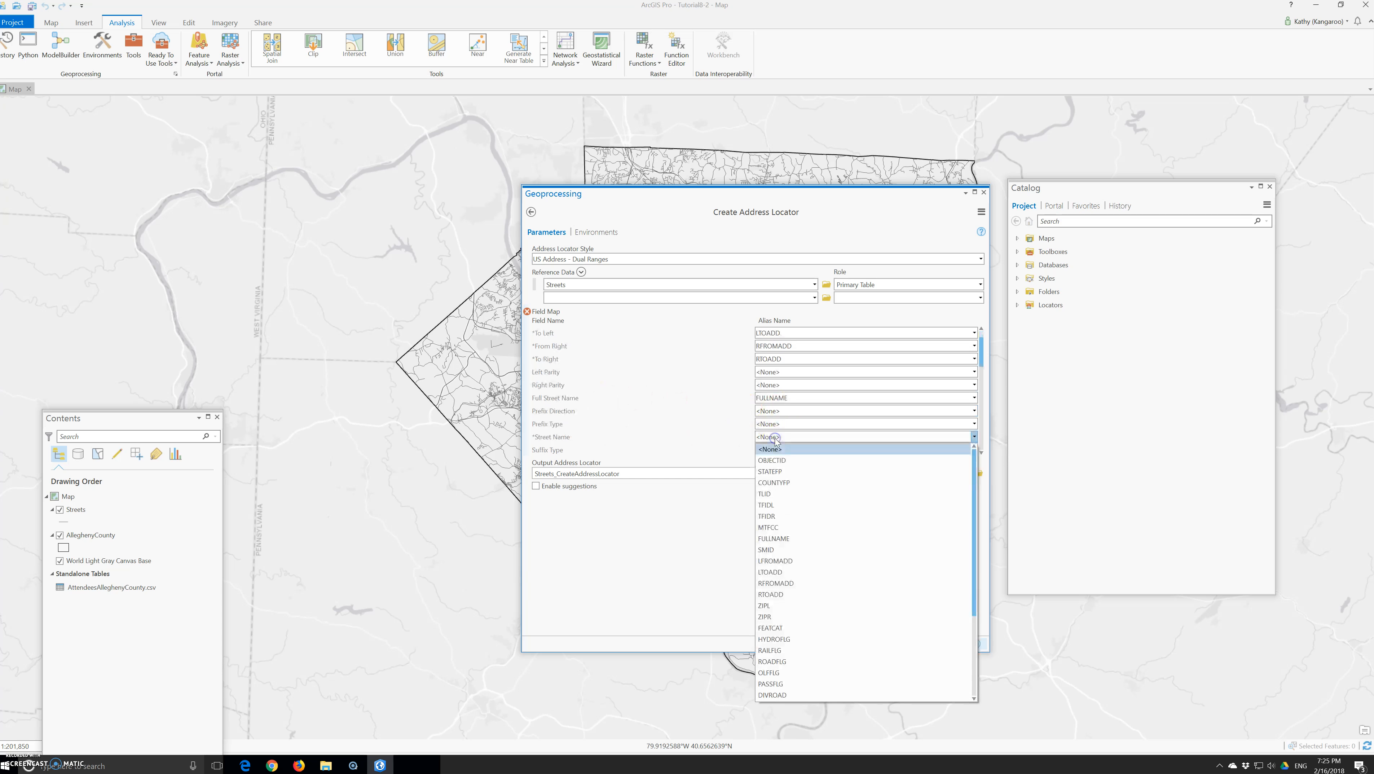
click(798, 537)
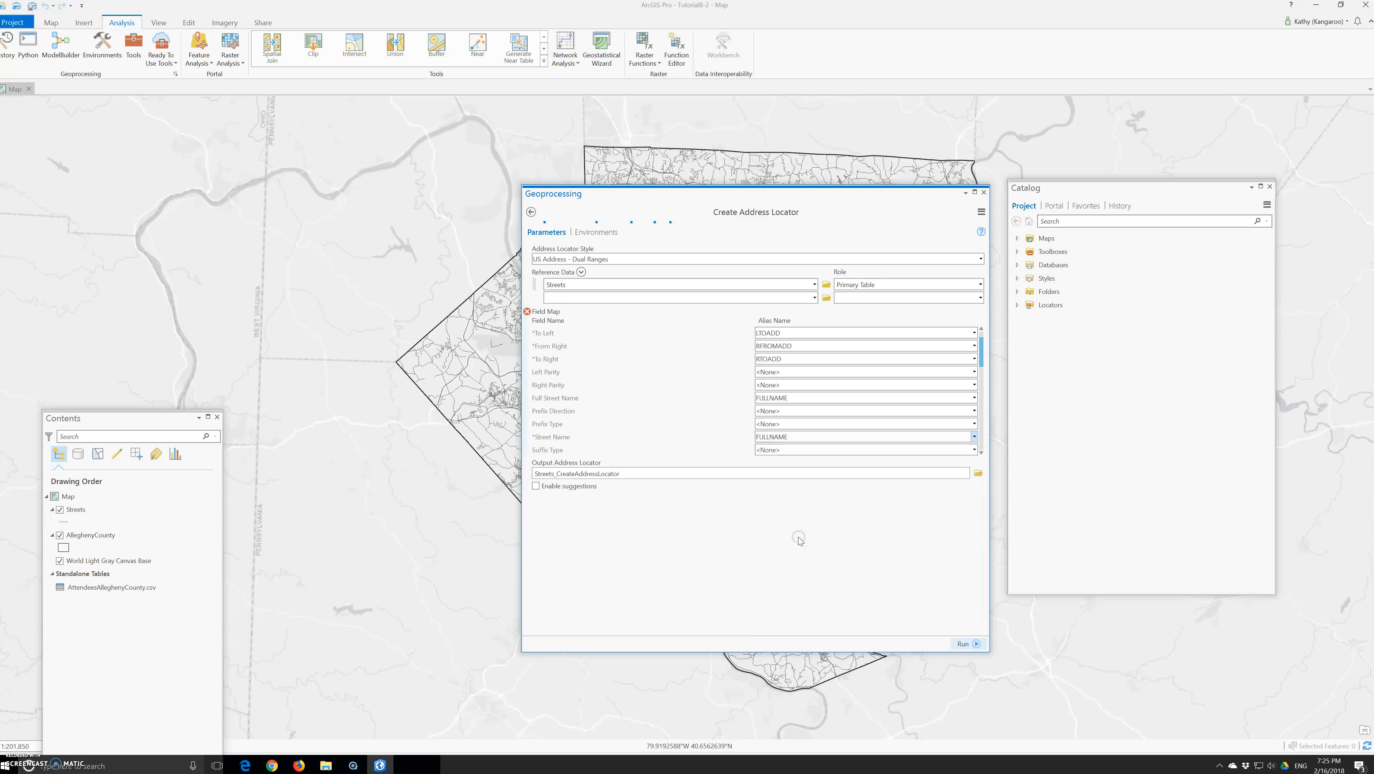
click(851, 534)
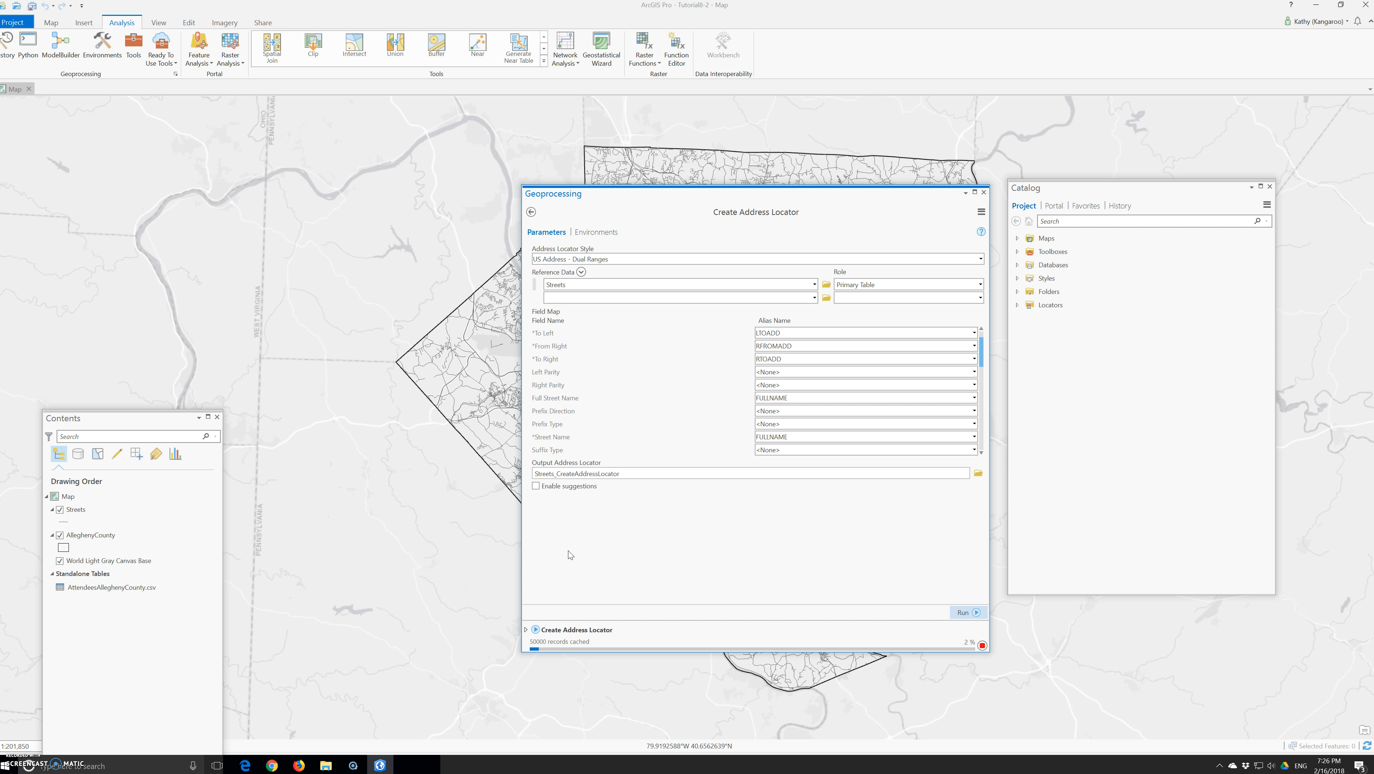
scroll(982, 345, up, 1)
scroll(982, 345, up, 1)
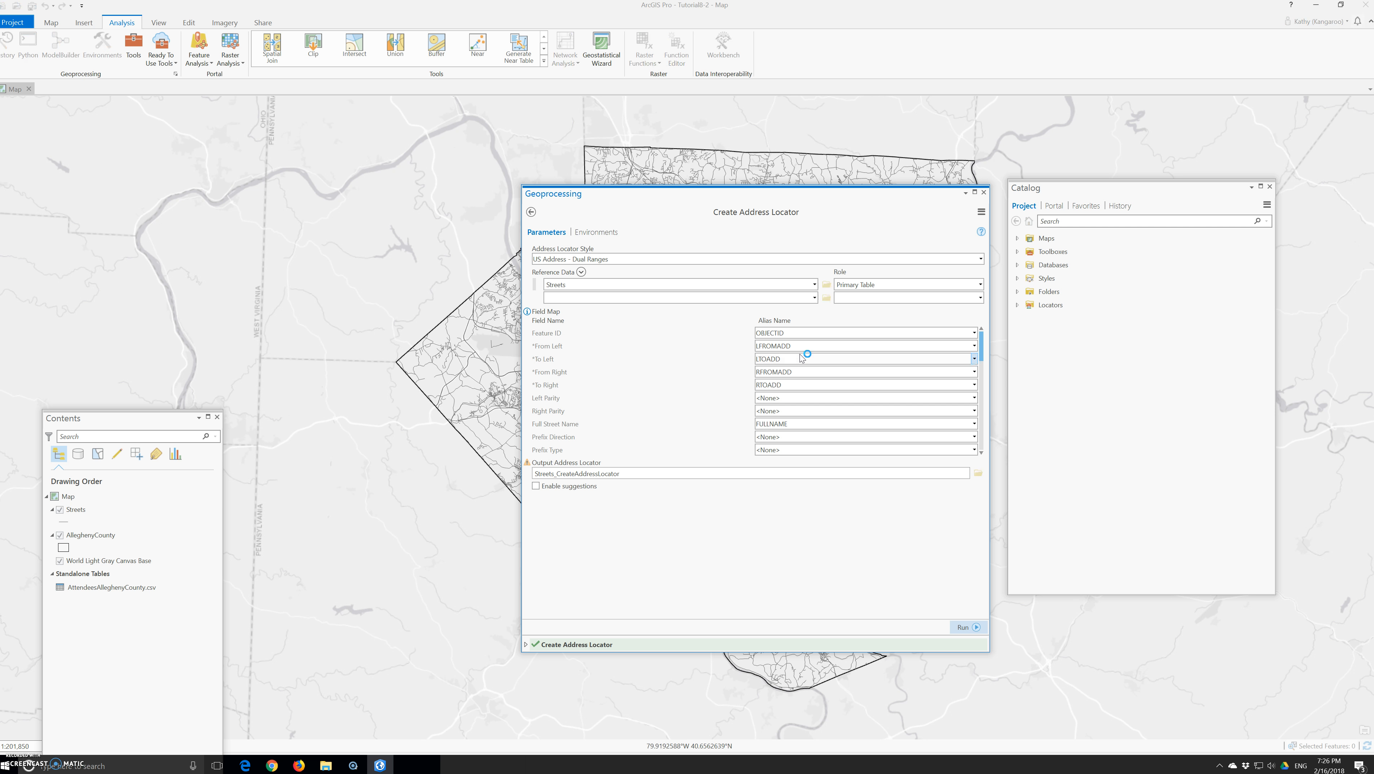
Expand the project's Locators in the catalog and close the Create Address Locator tool
click(119, 589)
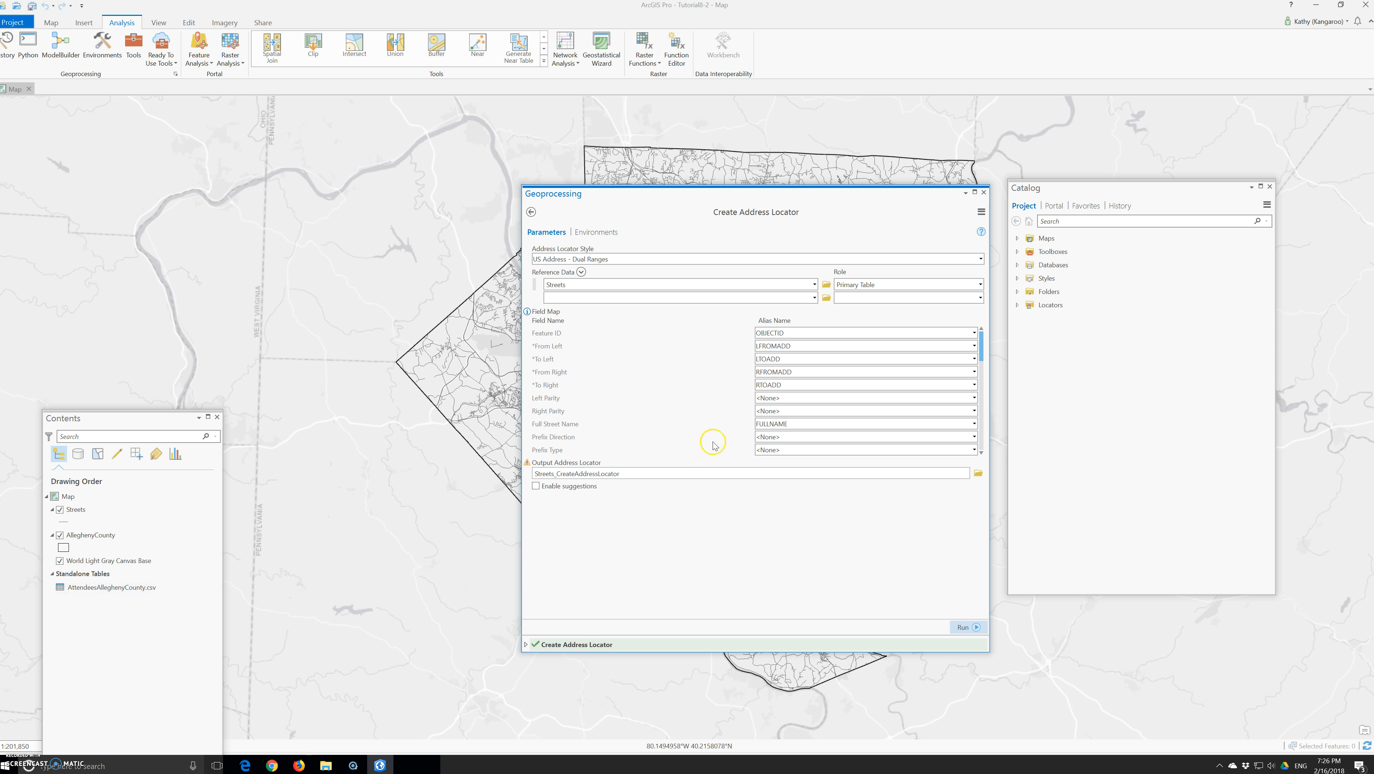
click(1019, 306)
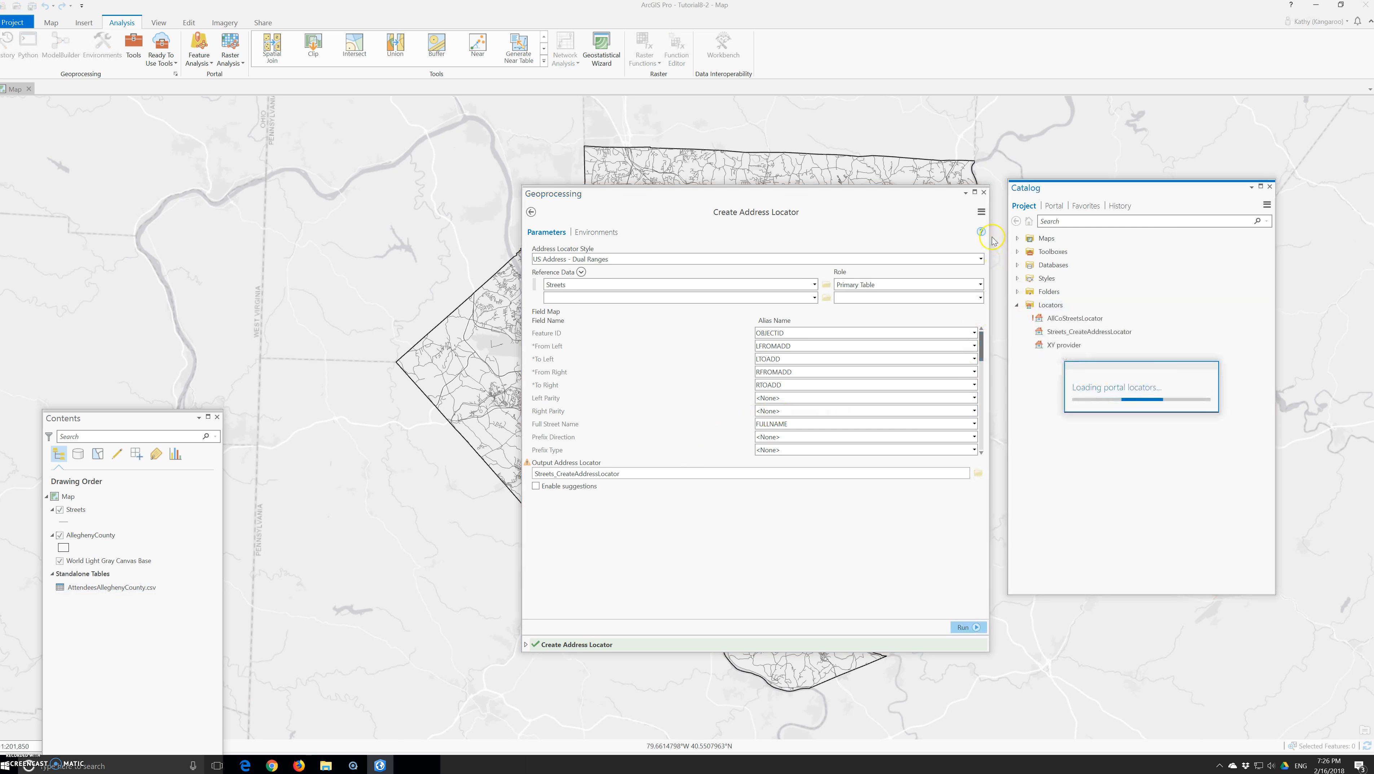
click(983, 192)
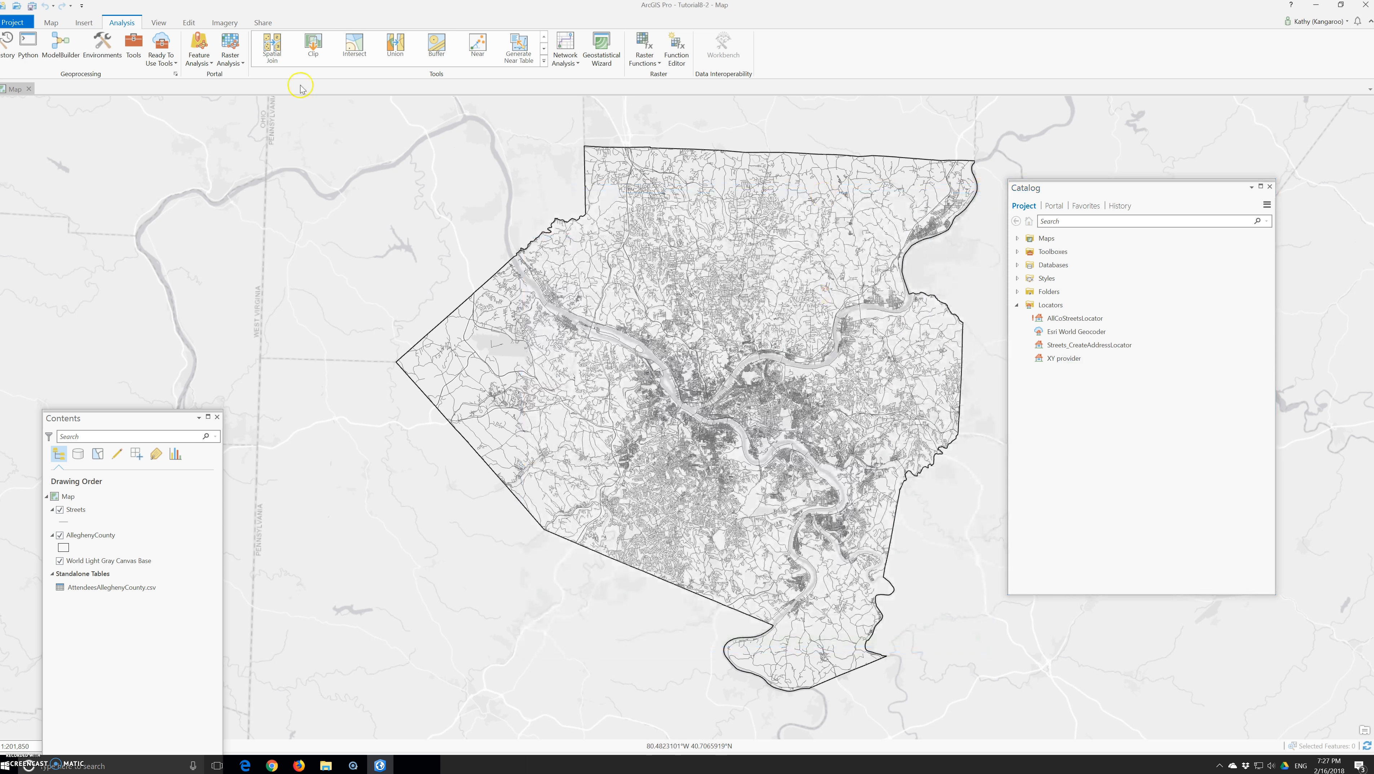
Search the geoprocessing tools for "geocode" and open the Geocode Addresses tool
click(135, 50)
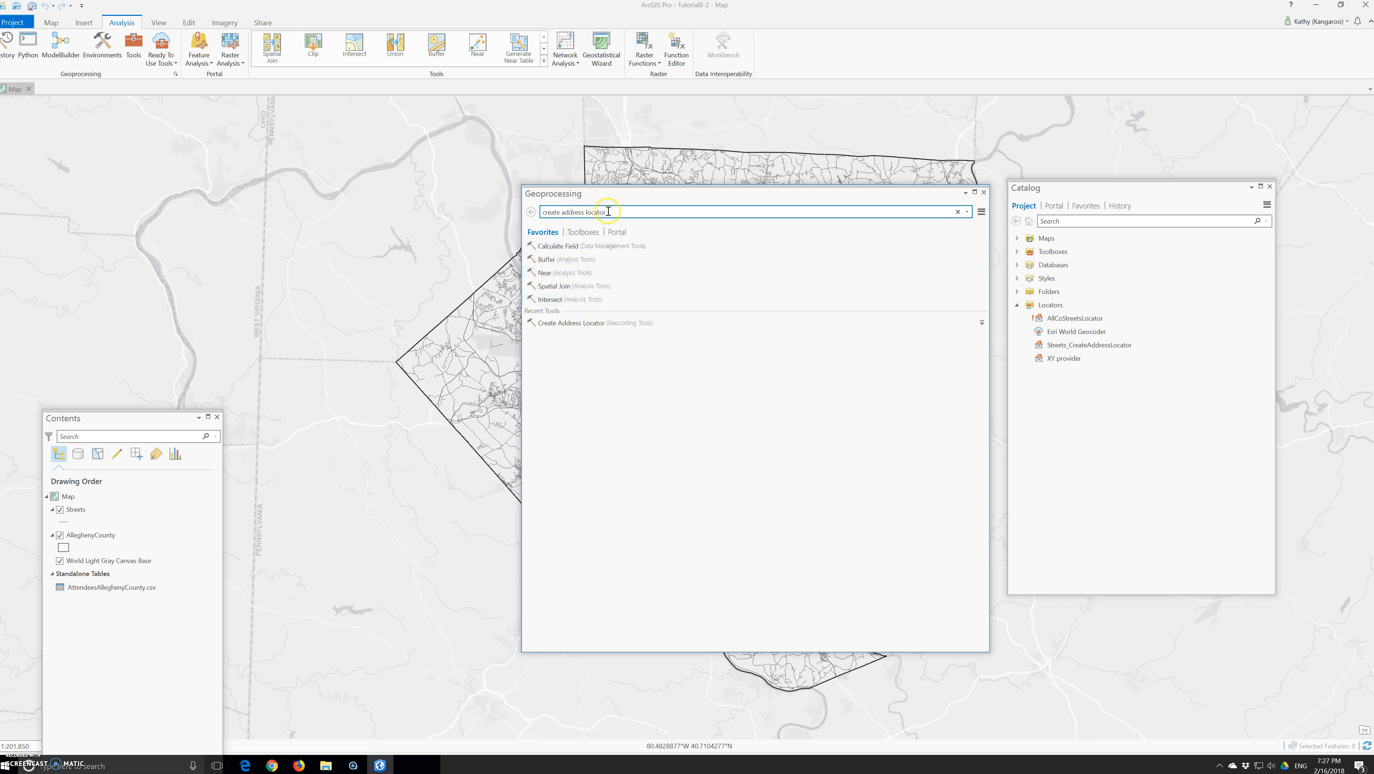
drag(609, 212, 534, 213)
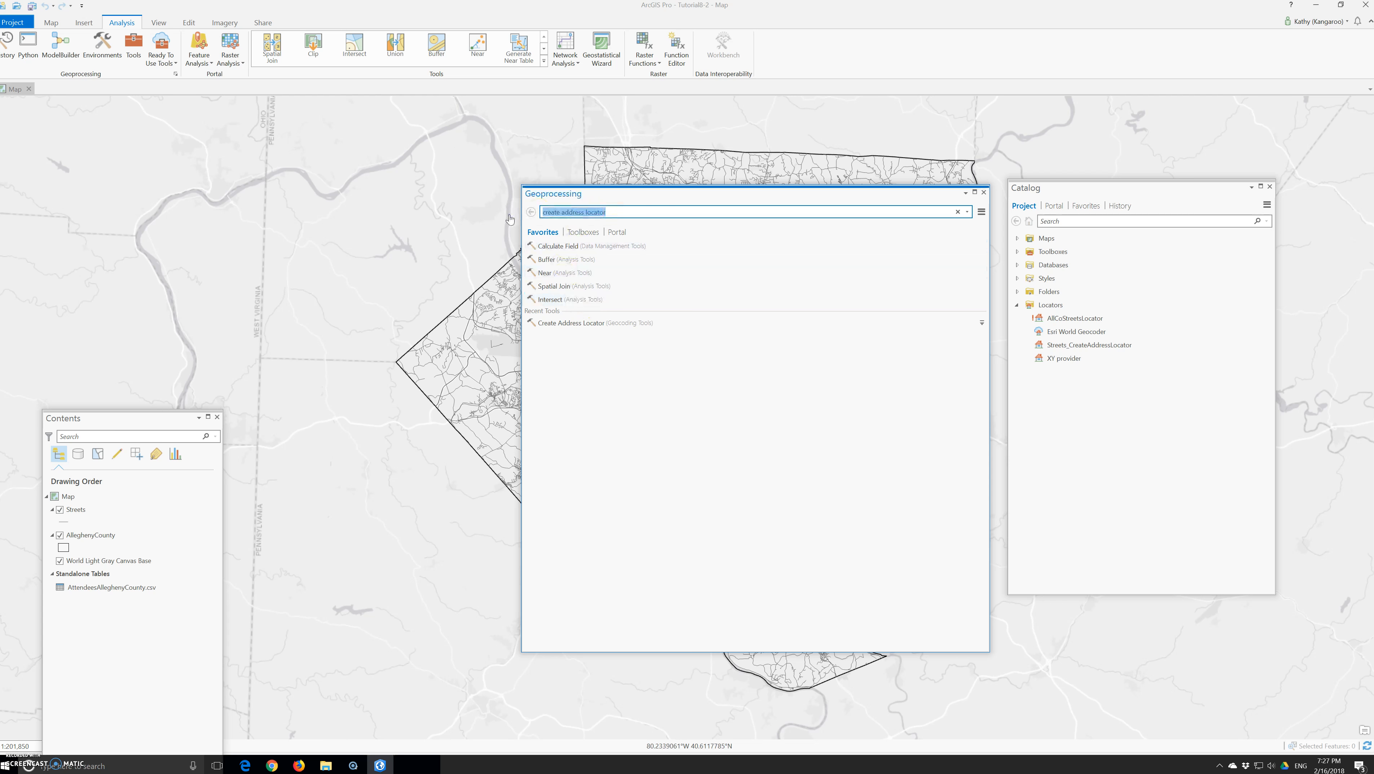
text(geocod)
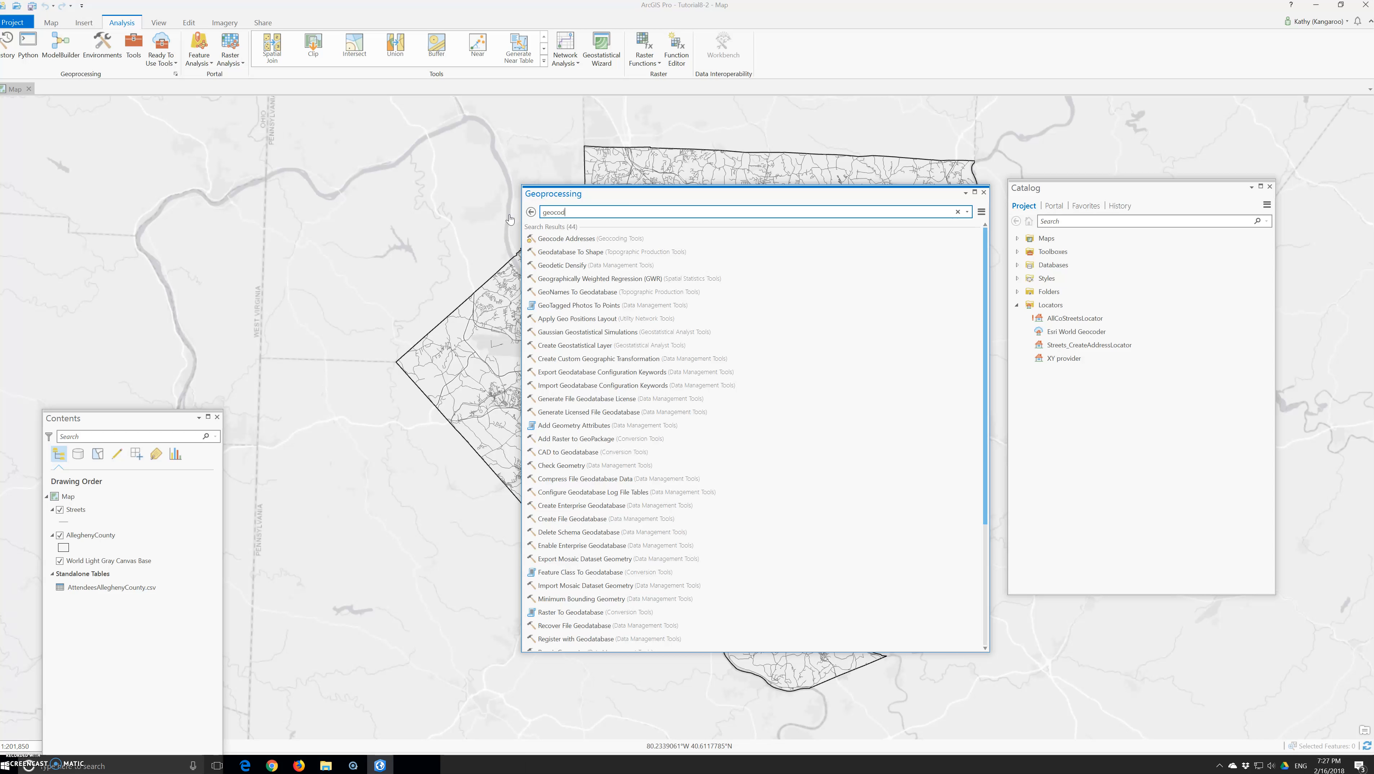
text(e)
click(557, 239)
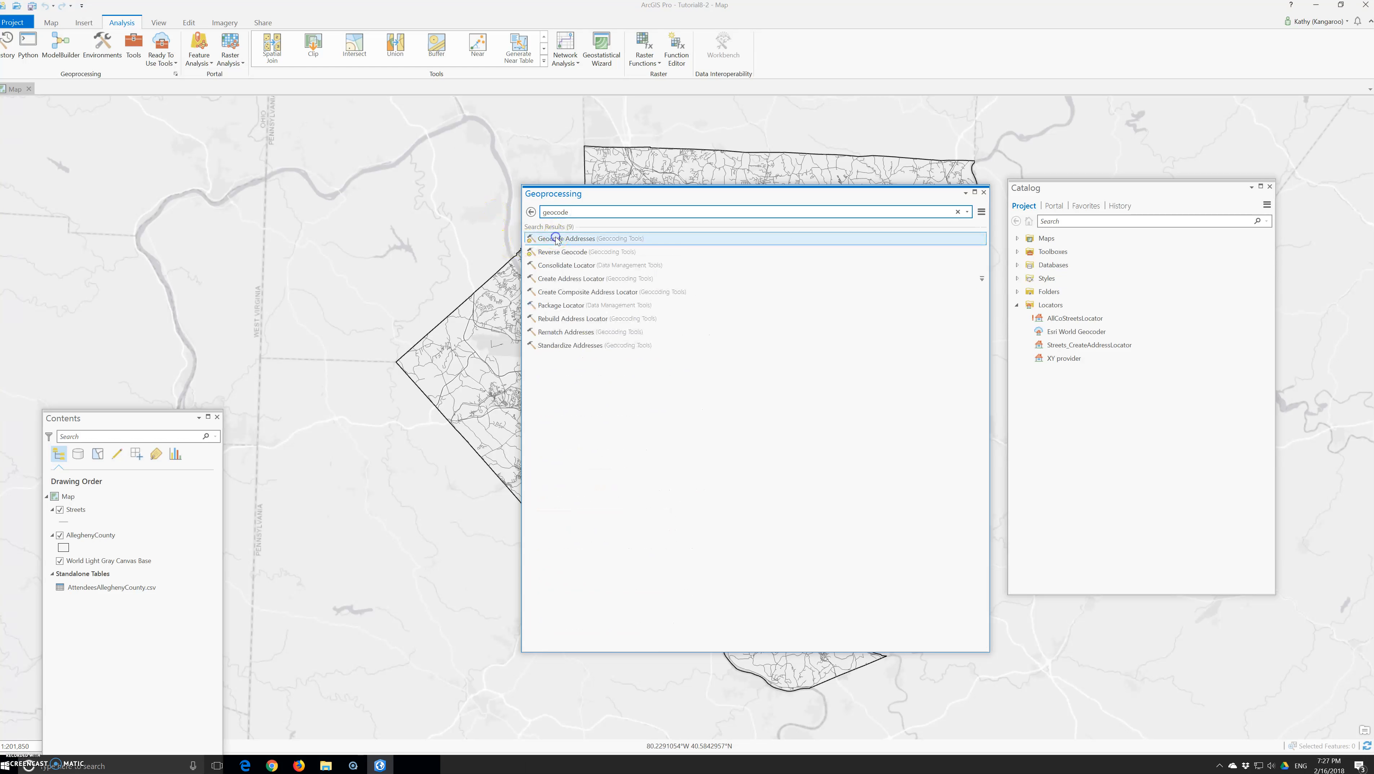
click(550, 244)
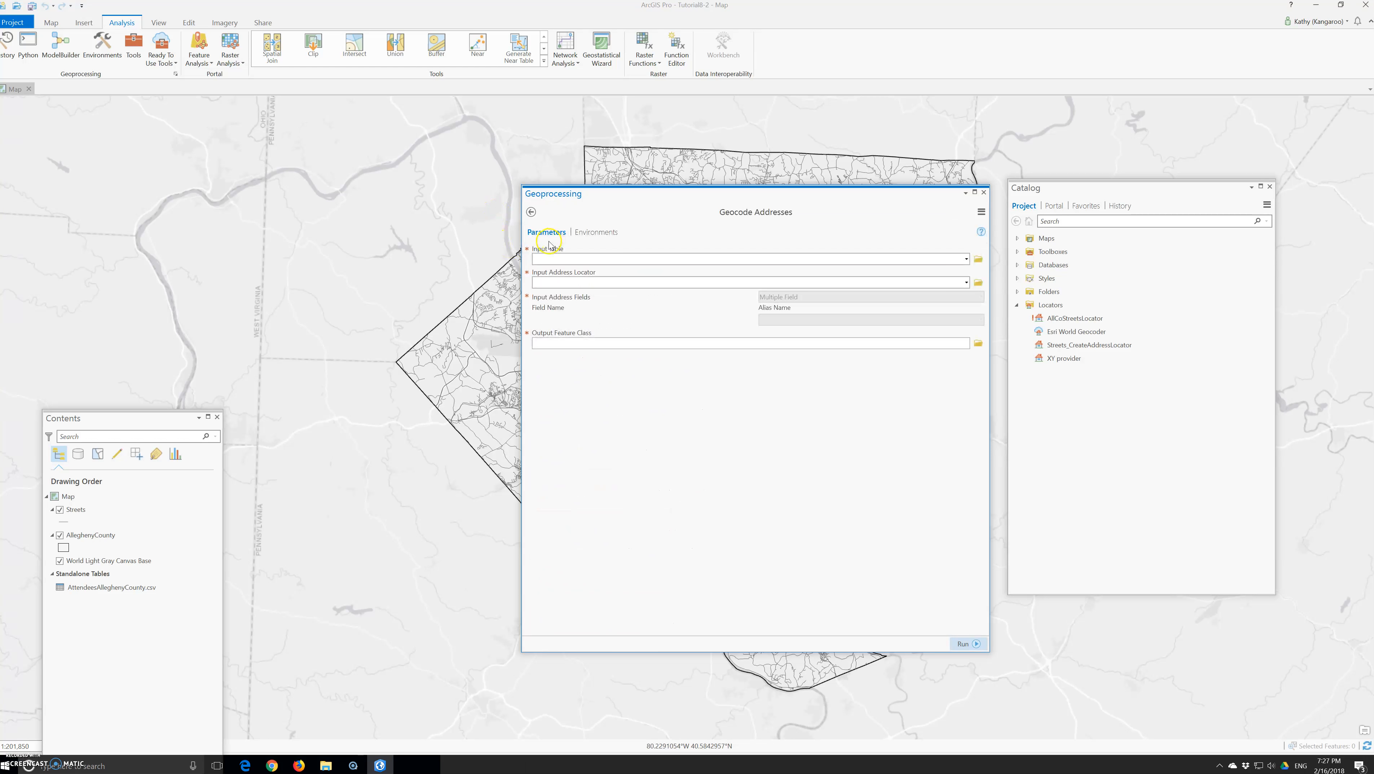
Set the geocoding input table to AttendeesAlleghenyCounty.csv and the input address locator to Streets_CreateAddressLocator
click(966, 260)
click(636, 273)
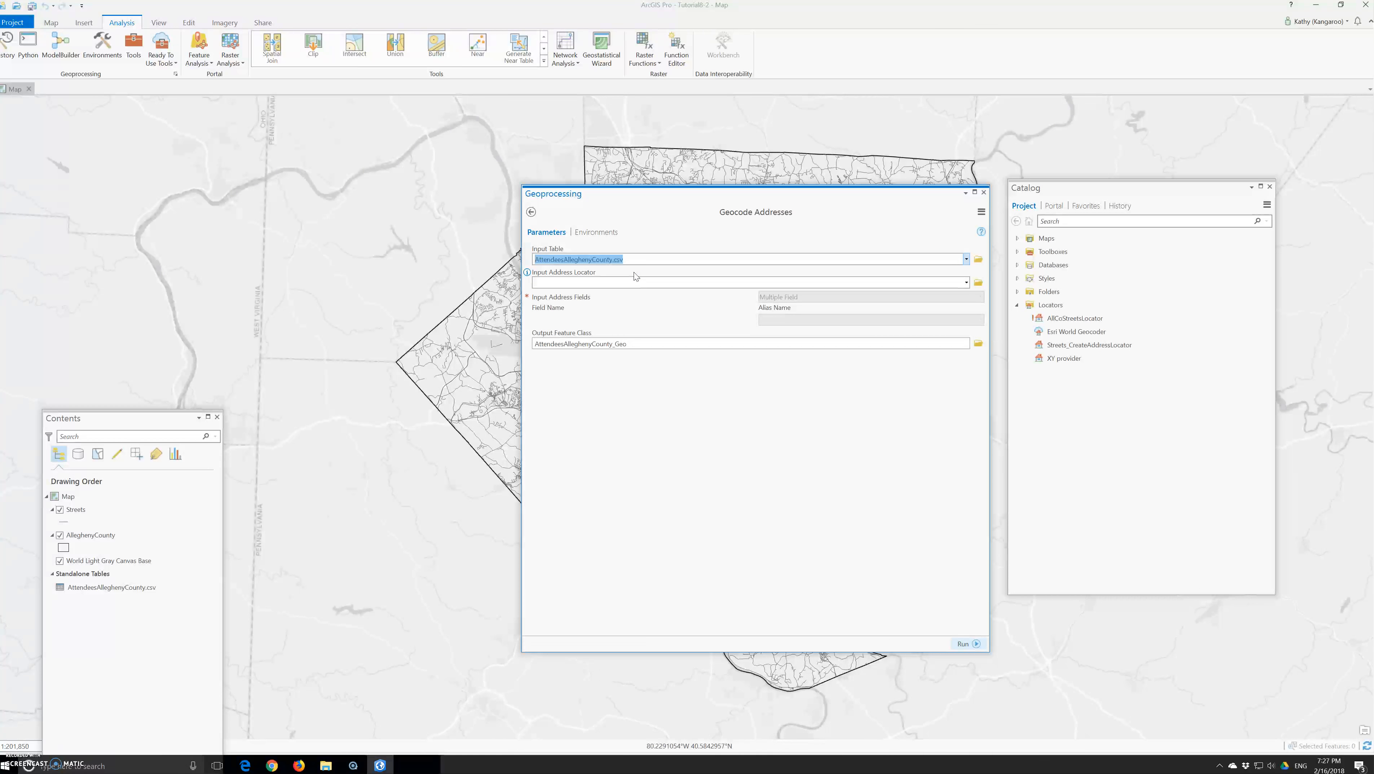
click(965, 283)
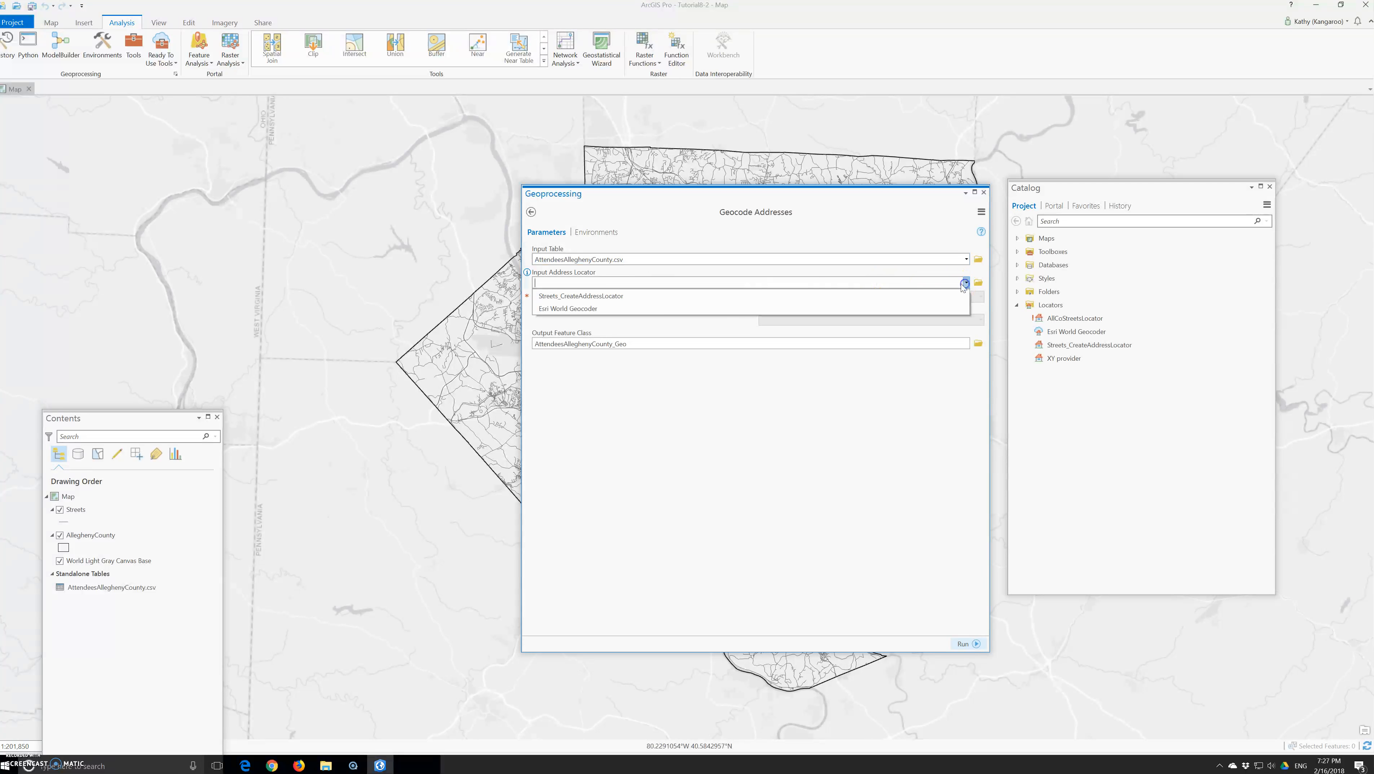
click(625, 299)
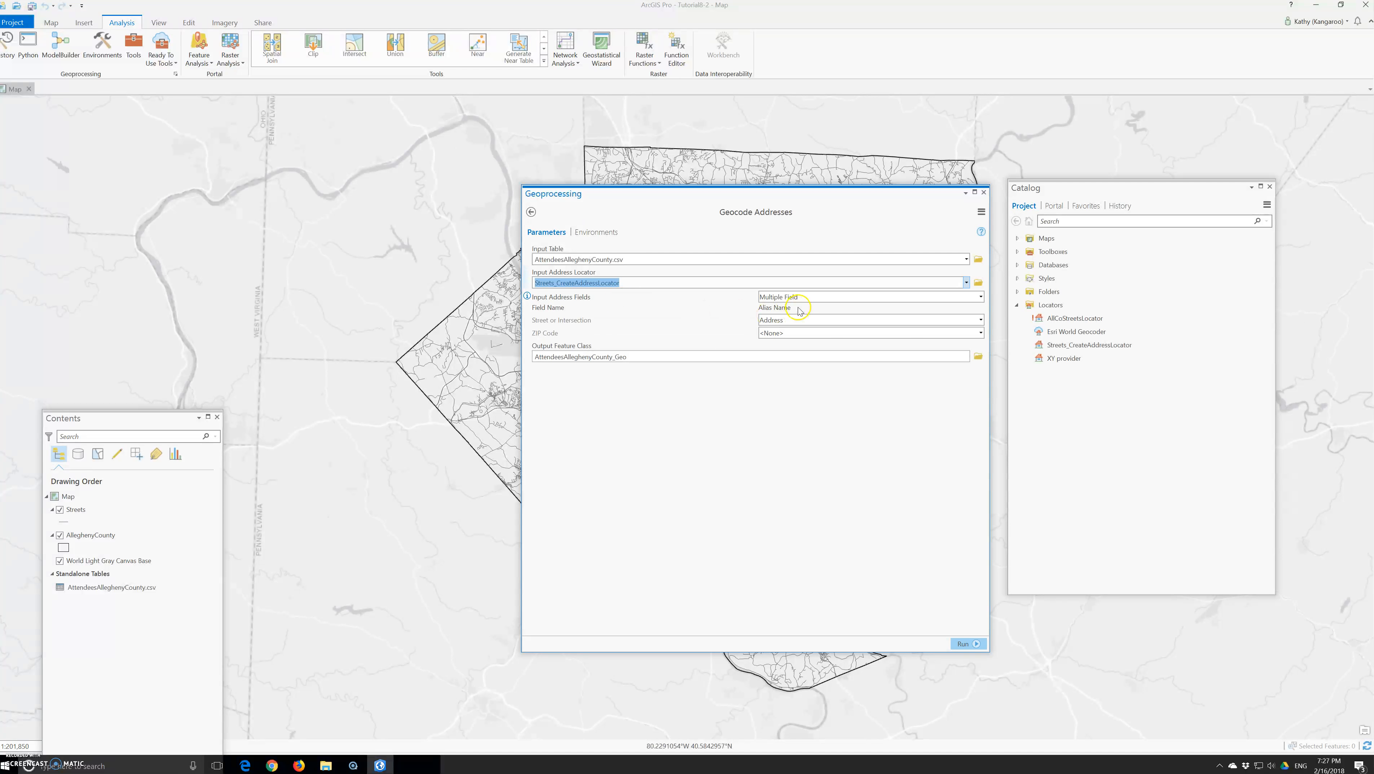
Use Multiple Field for the input address fields and map ZIP Code to the ZIP_Code field
click(806, 298)
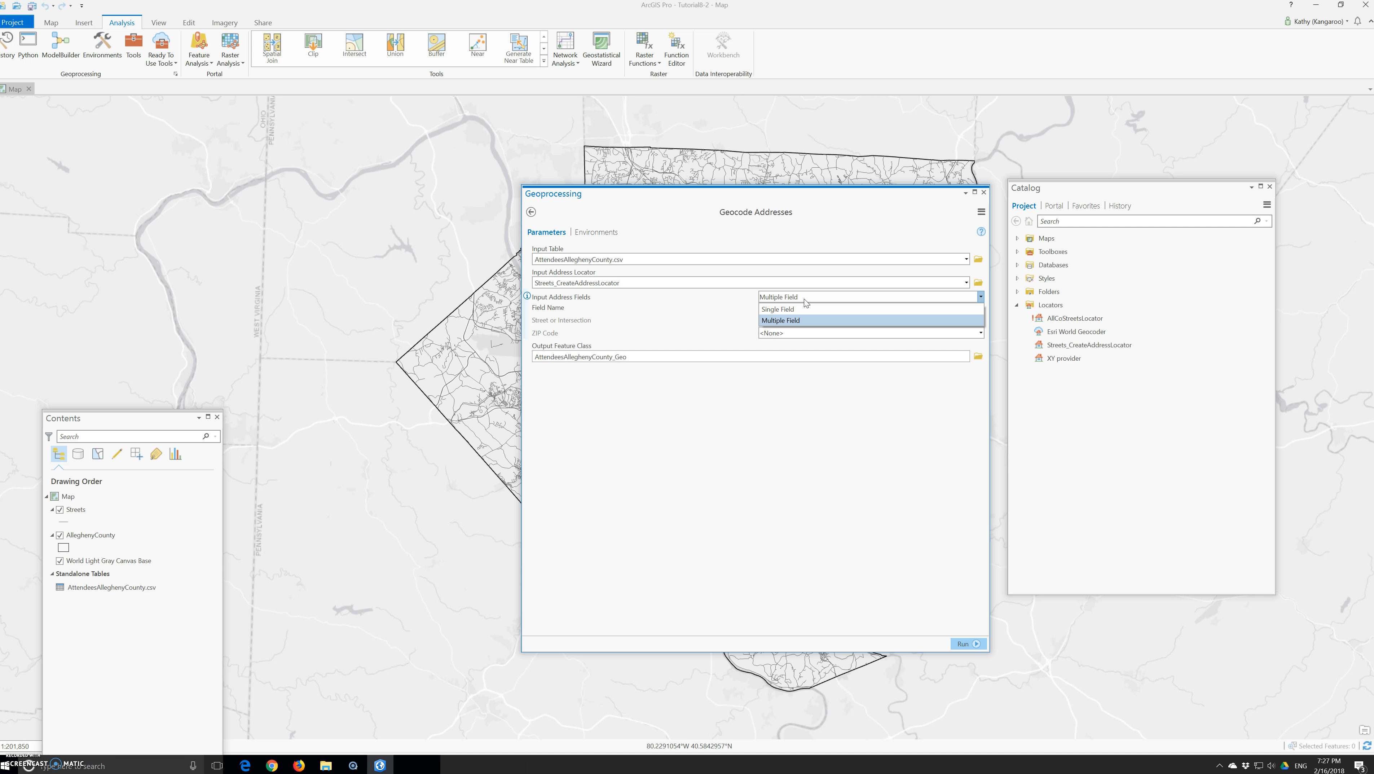
click(807, 322)
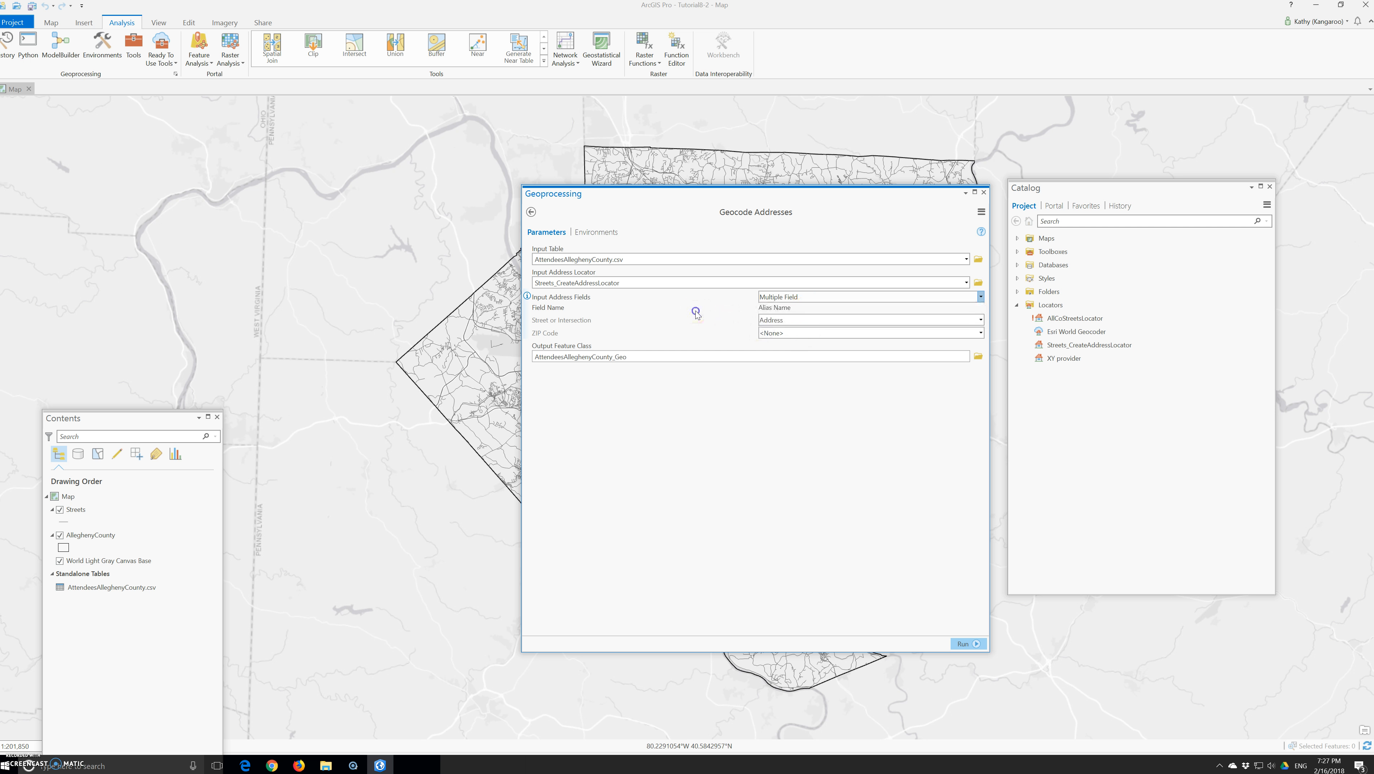
click(797, 334)
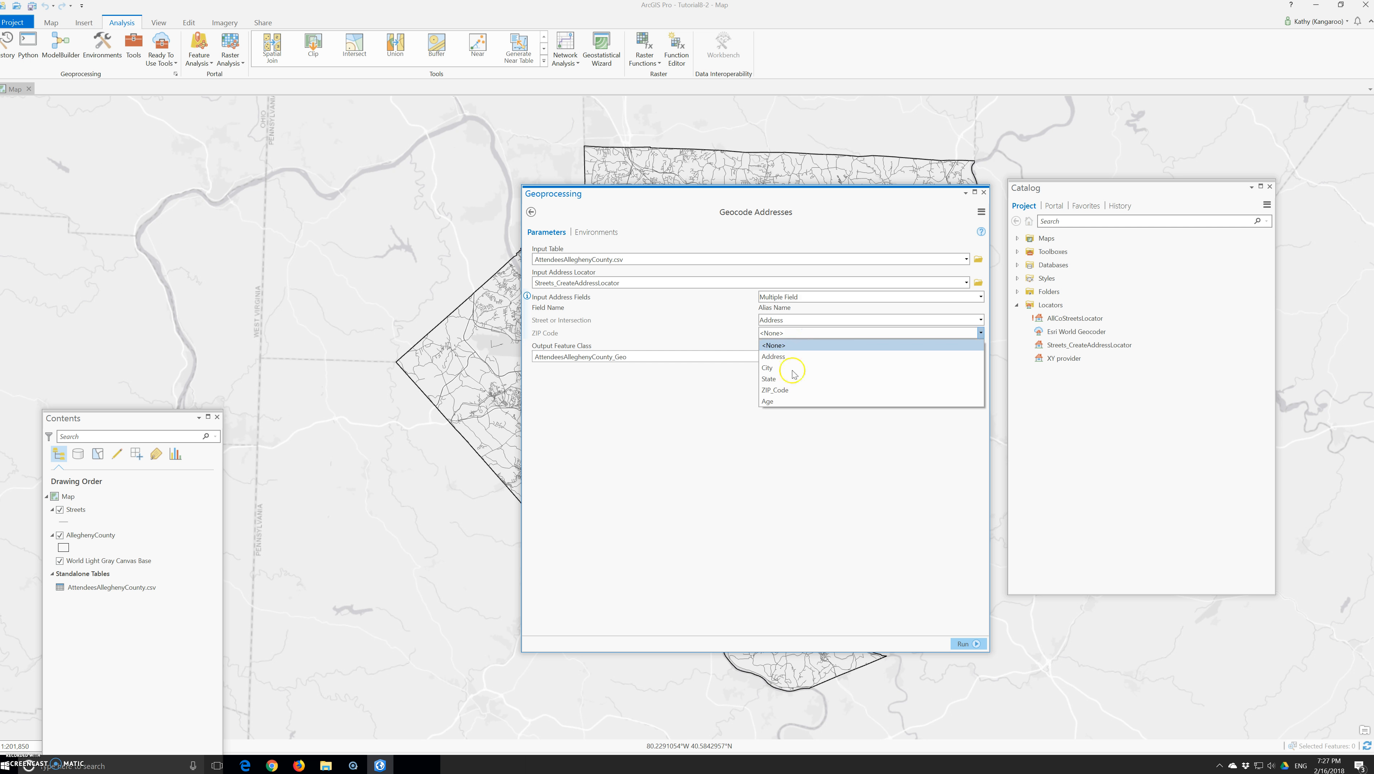
click(775, 390)
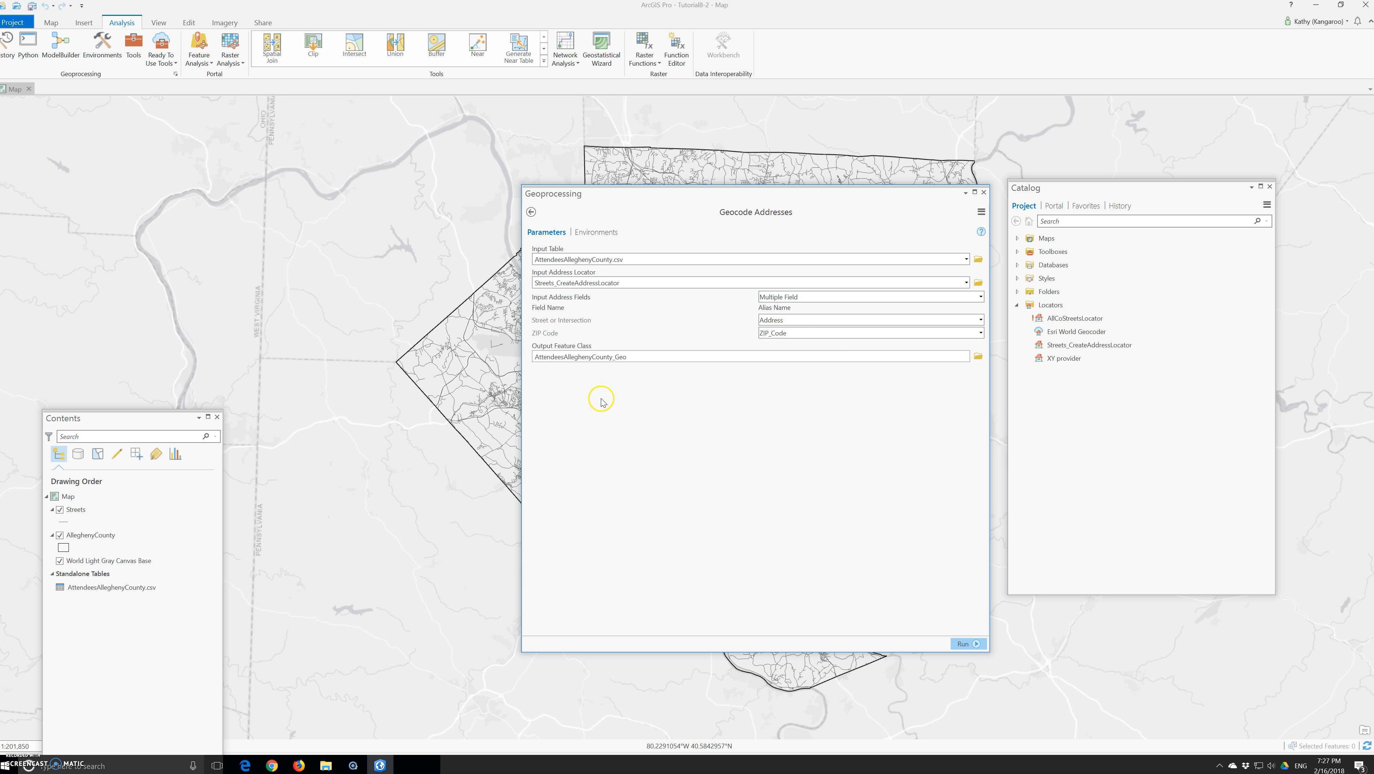
Name the output feature class AttendeesStreets and run the Geocode Addresses tool
click(645, 357)
drag(885, 357, 816, 356)
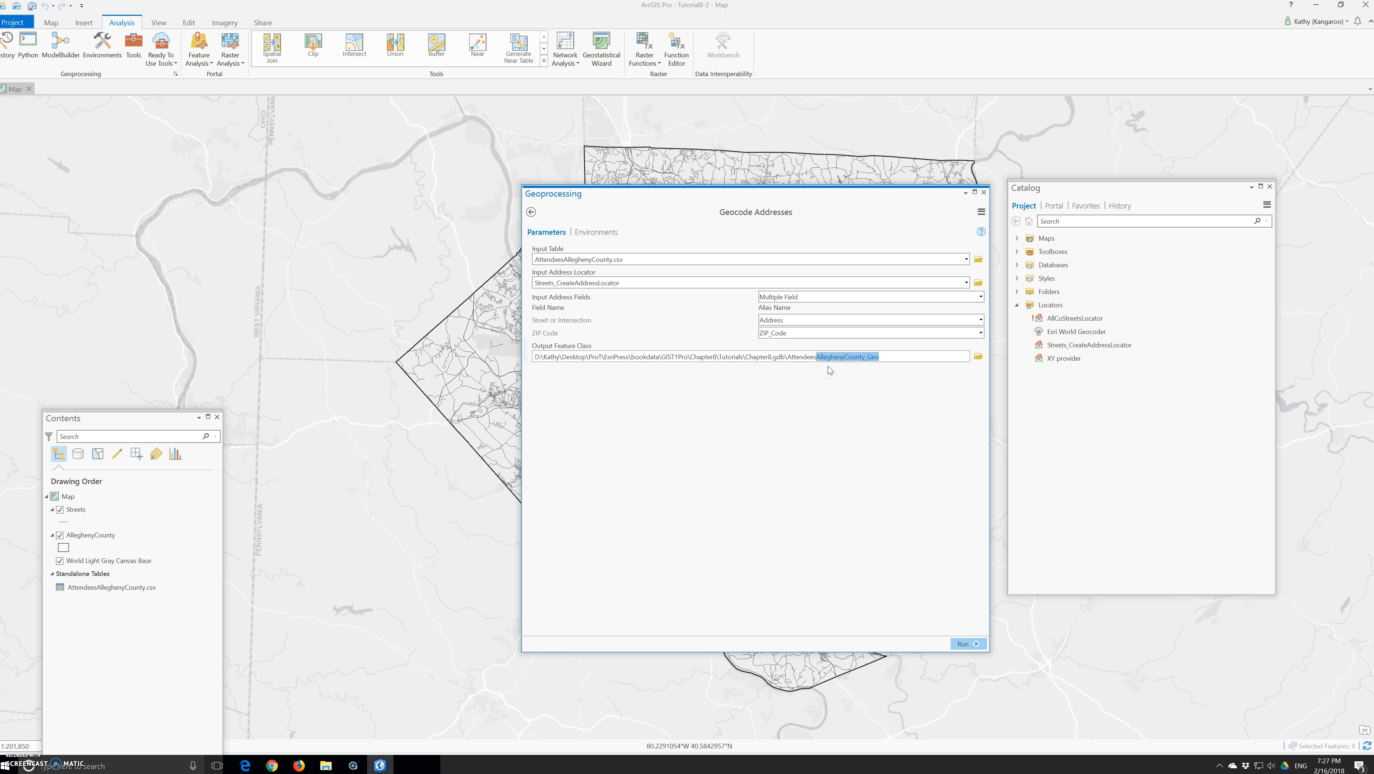
text(Streets)
click(965, 644)
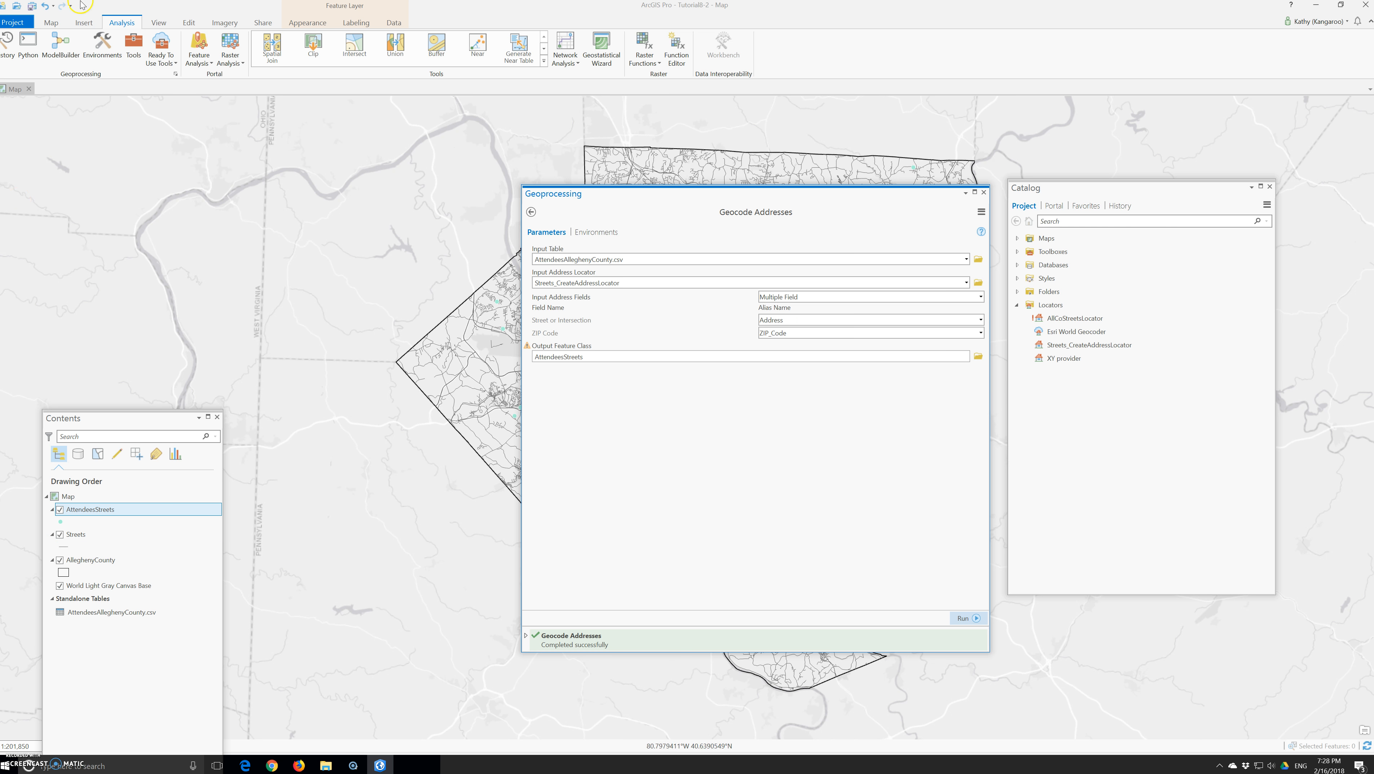
Open the attribute table of the AttendeesStreets layer and move the Contents pane so it no longer covers the table
click(128, 515)
right_click(98, 508)
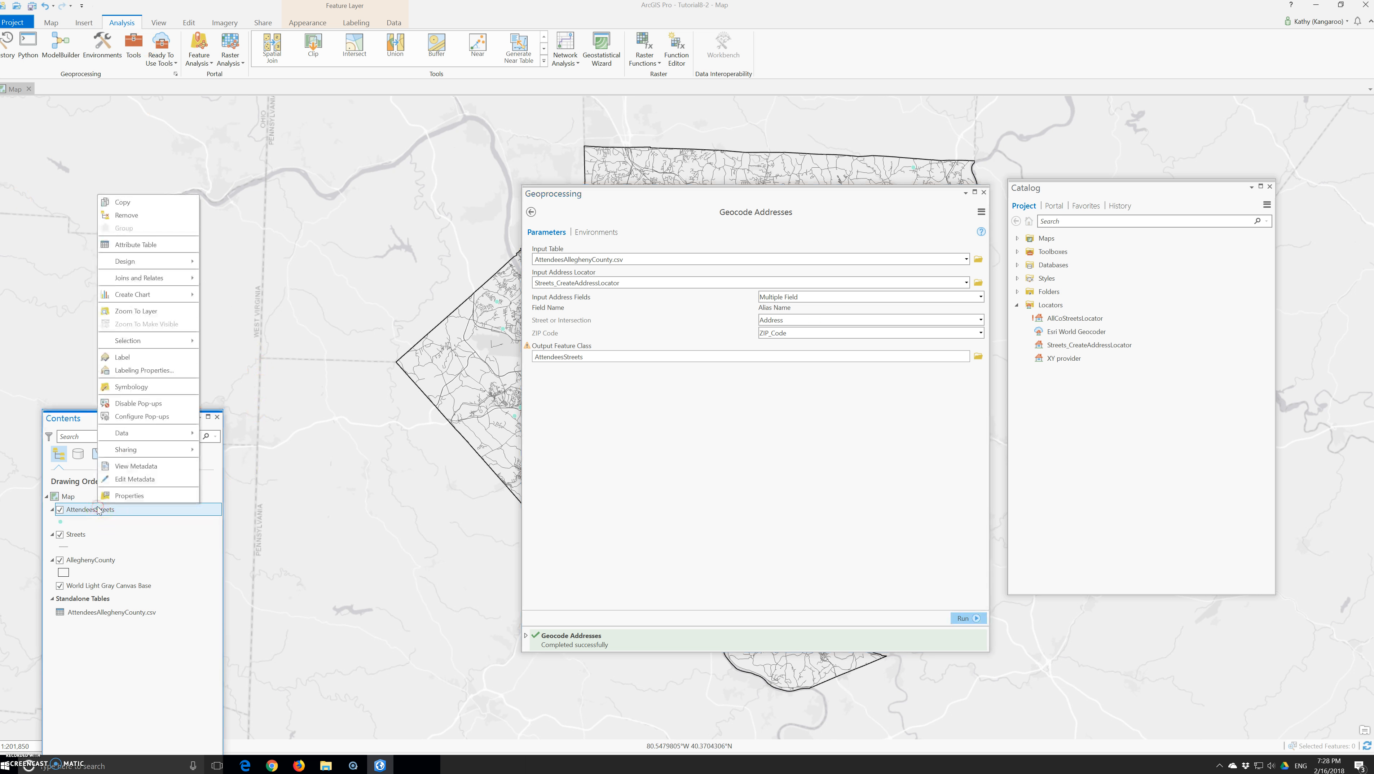
click(137, 244)
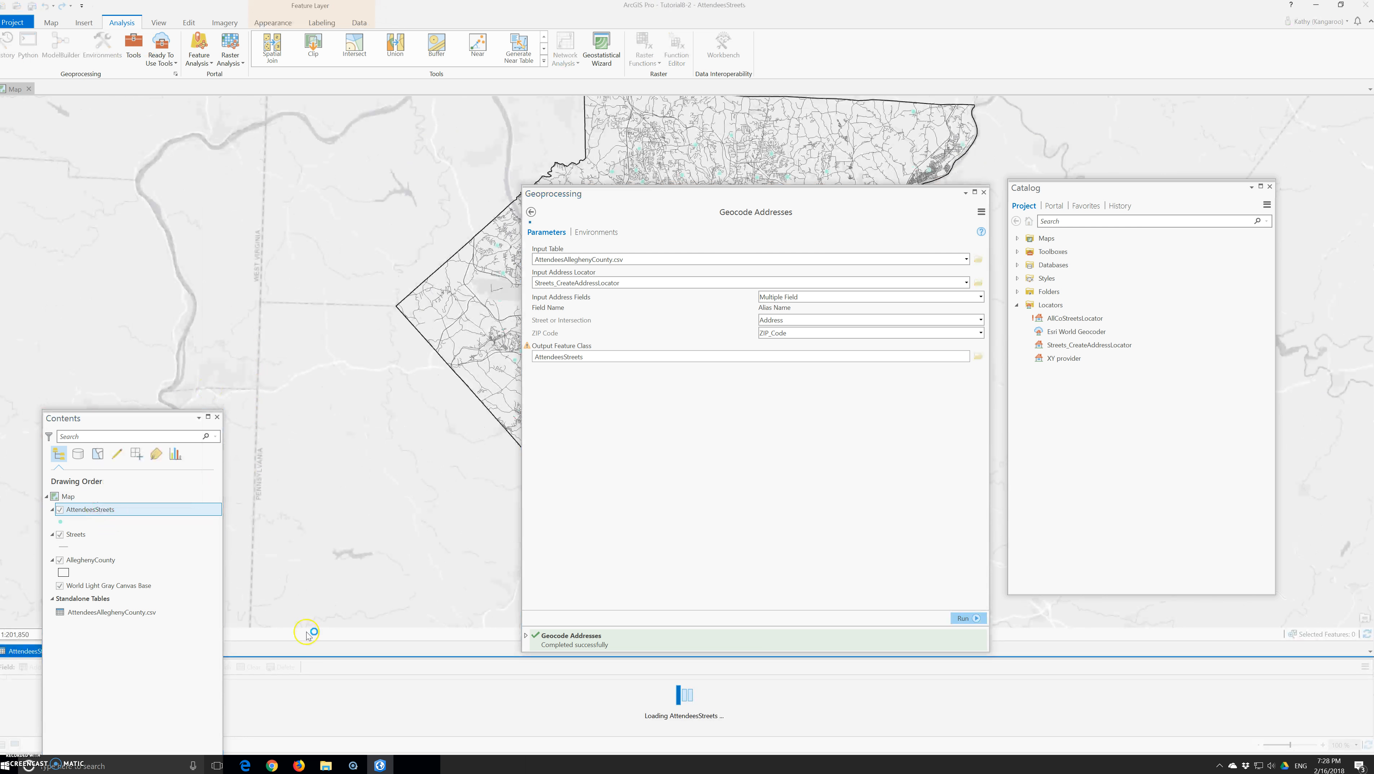
click(19, 652)
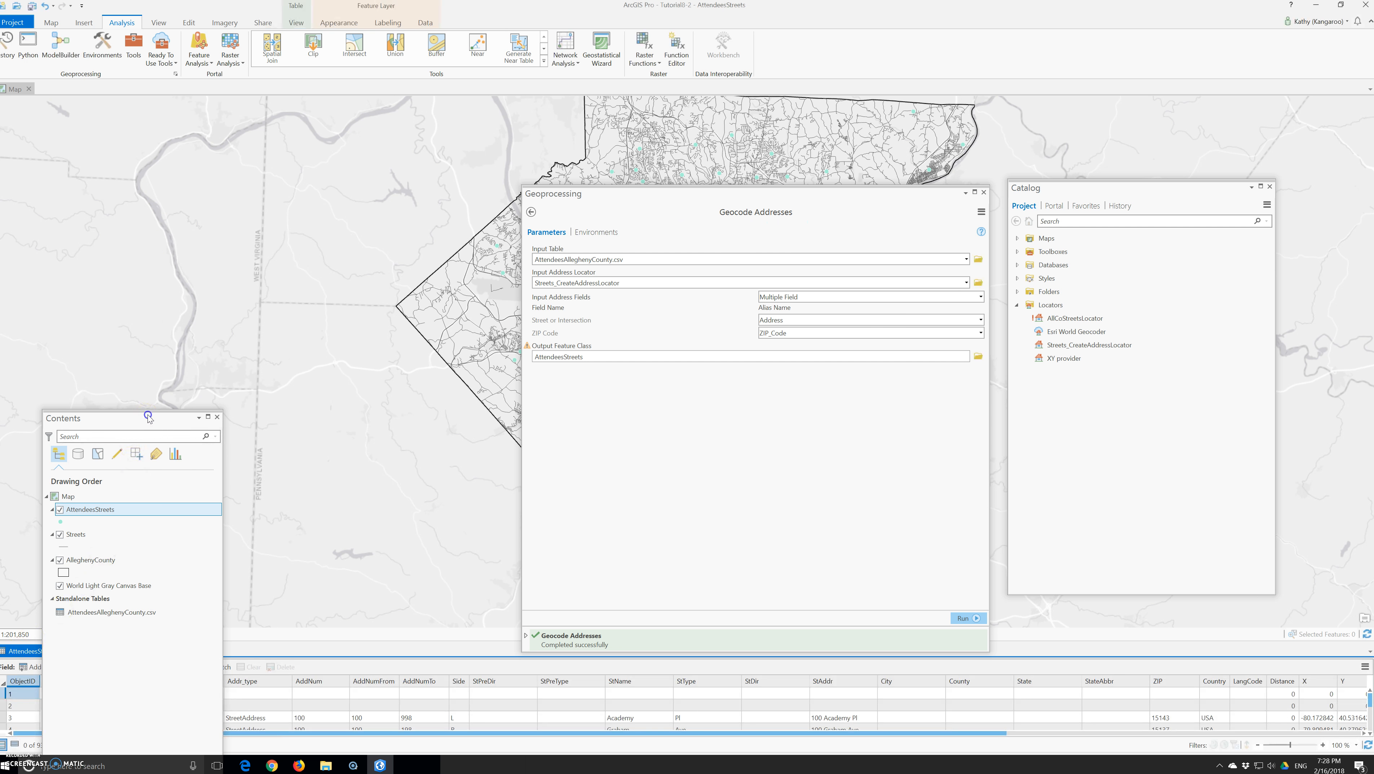
drag(148, 418, 155, 183)
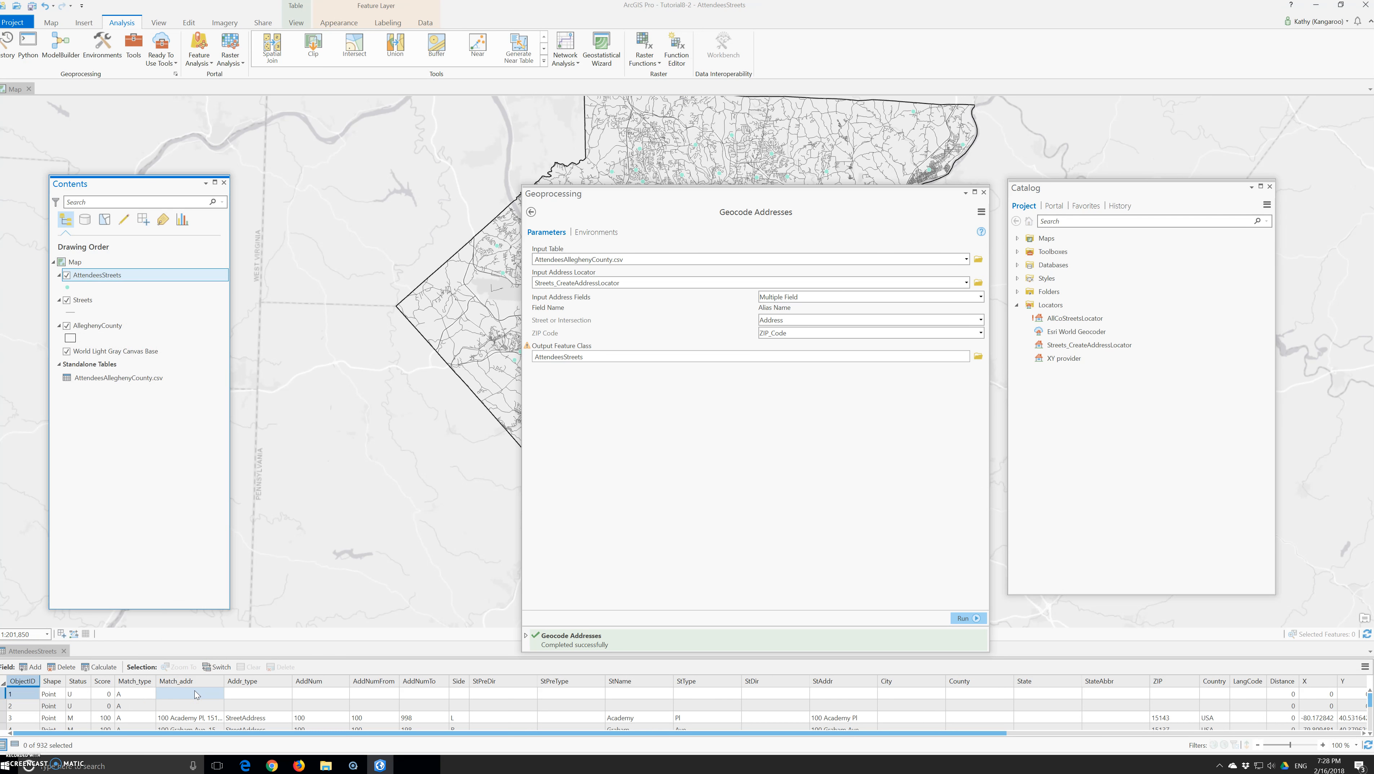
Sort the AttendeesStreets attribute table by the Score field in ascending order
click(132, 698)
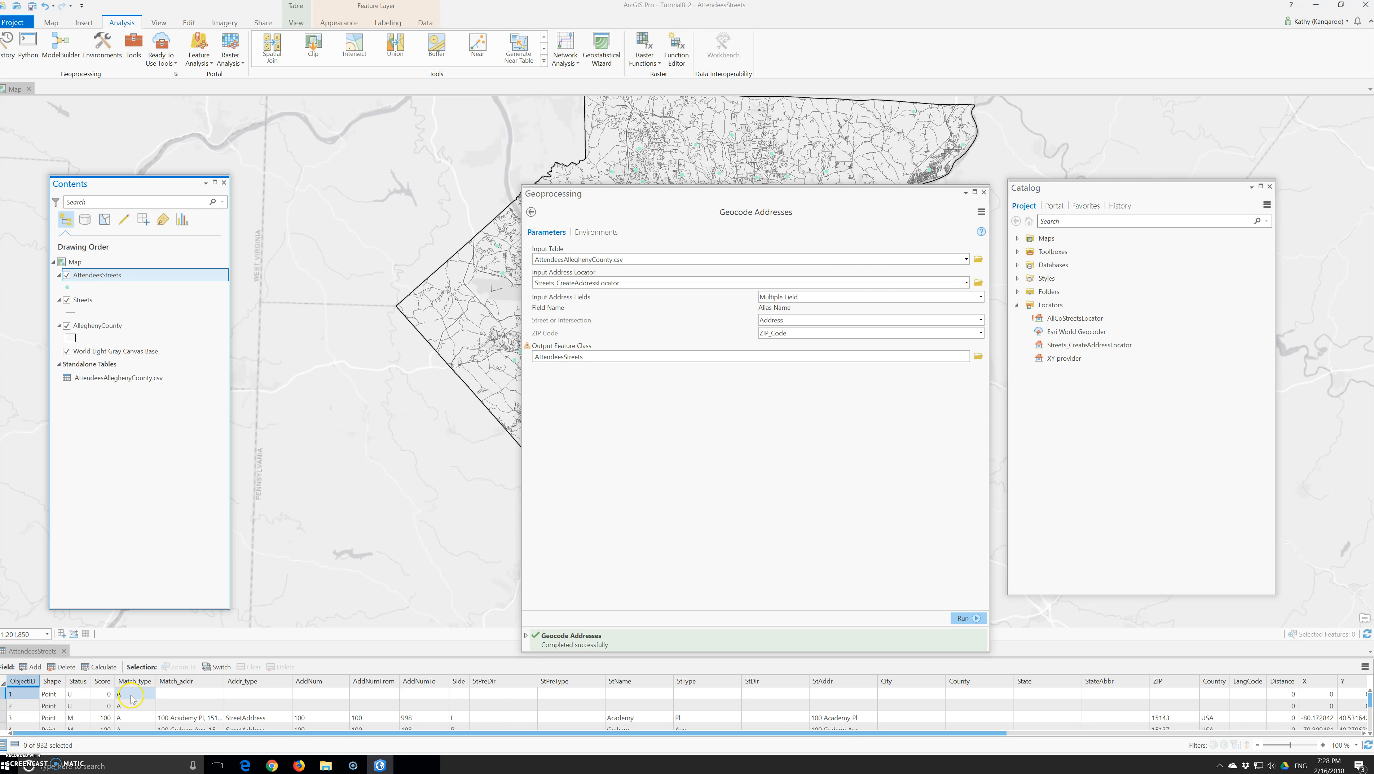
right_click(103, 682)
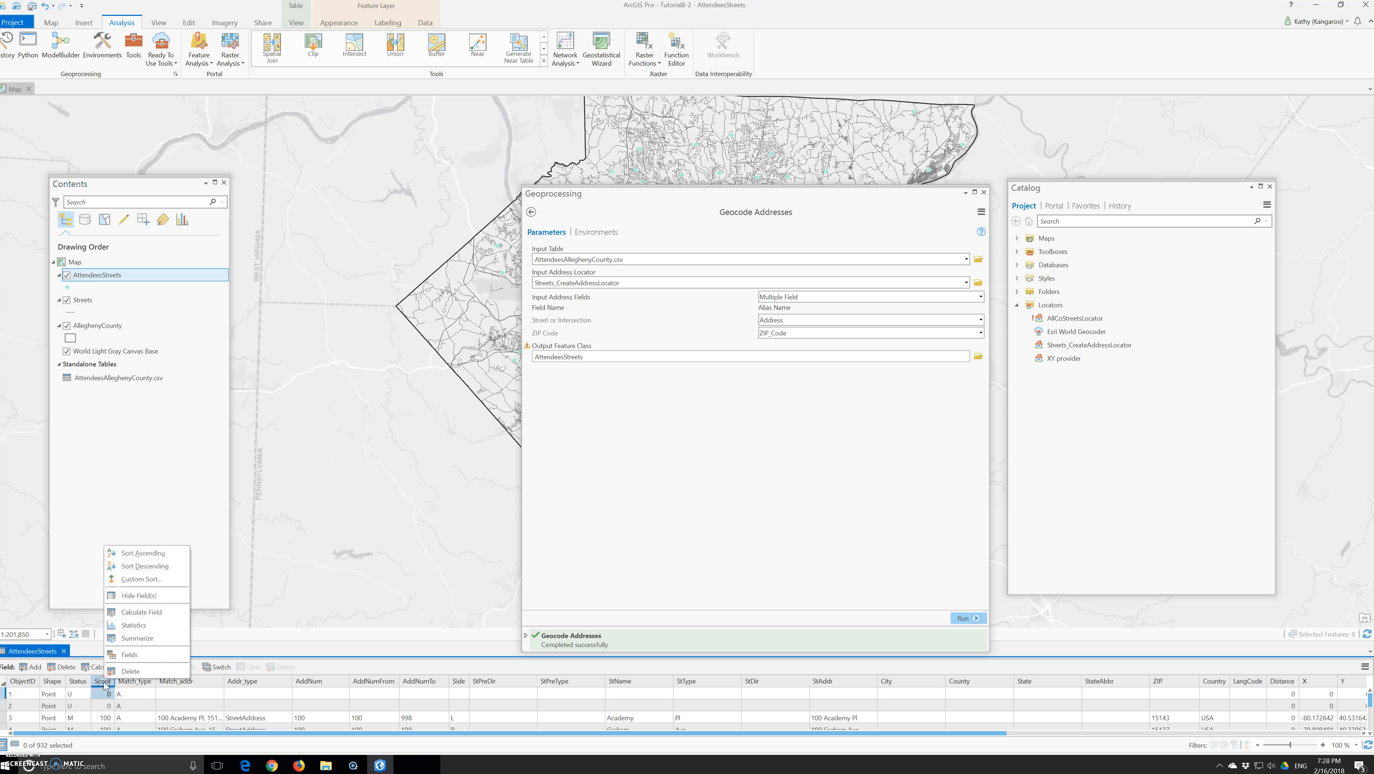
click(151, 554)
Look through the lowest-scoring records of the sorted table to examine which addresses were not matched
click(133, 707)
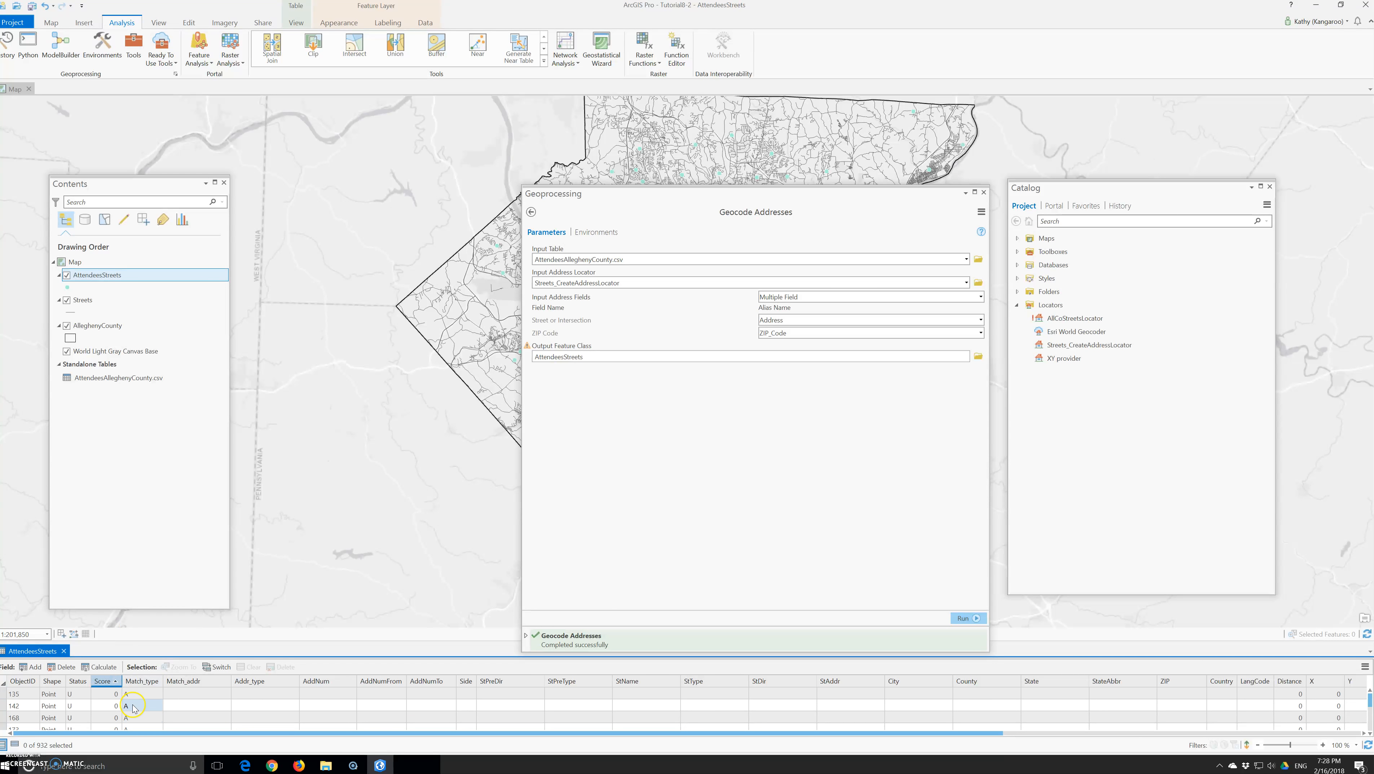
scroll(133, 707, down, 10)
scroll(134, 707, down, 10)
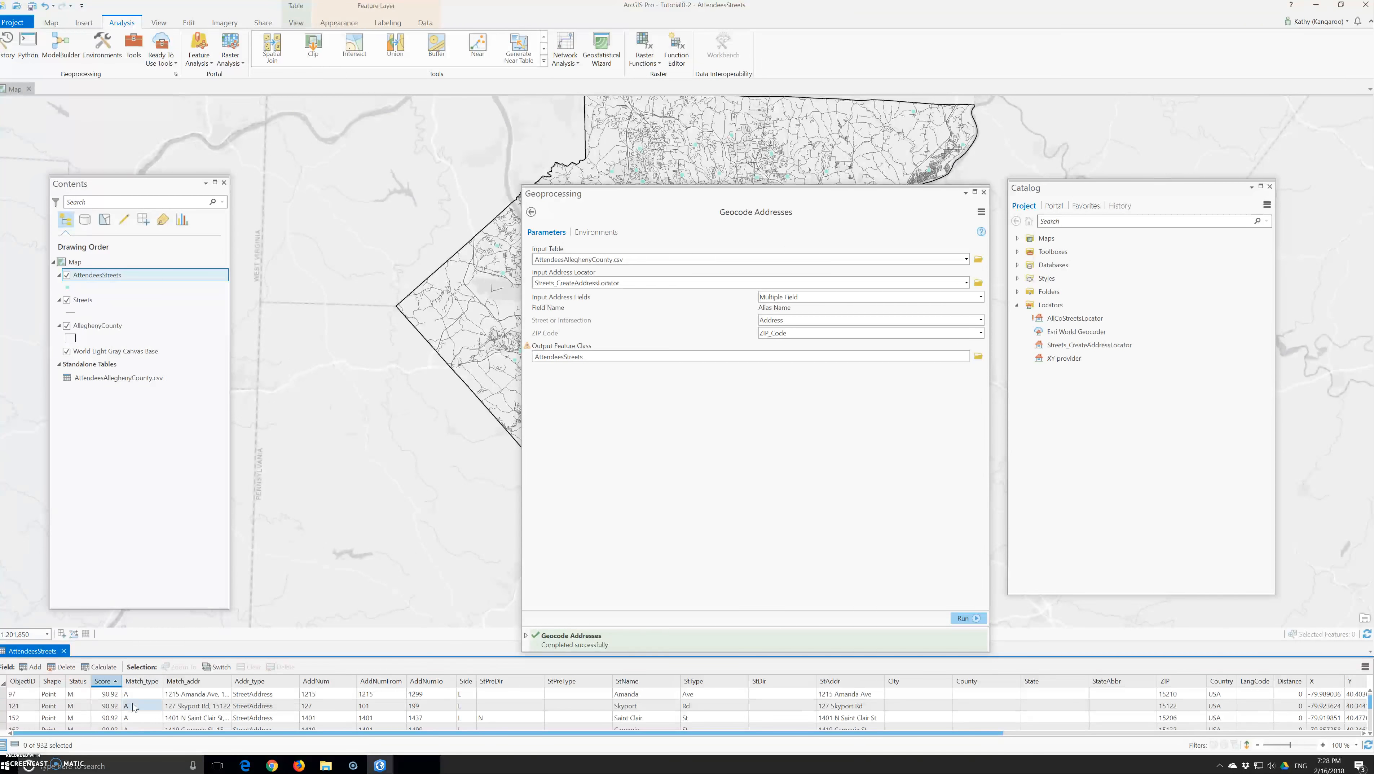
scroll(133, 707, up, 10)
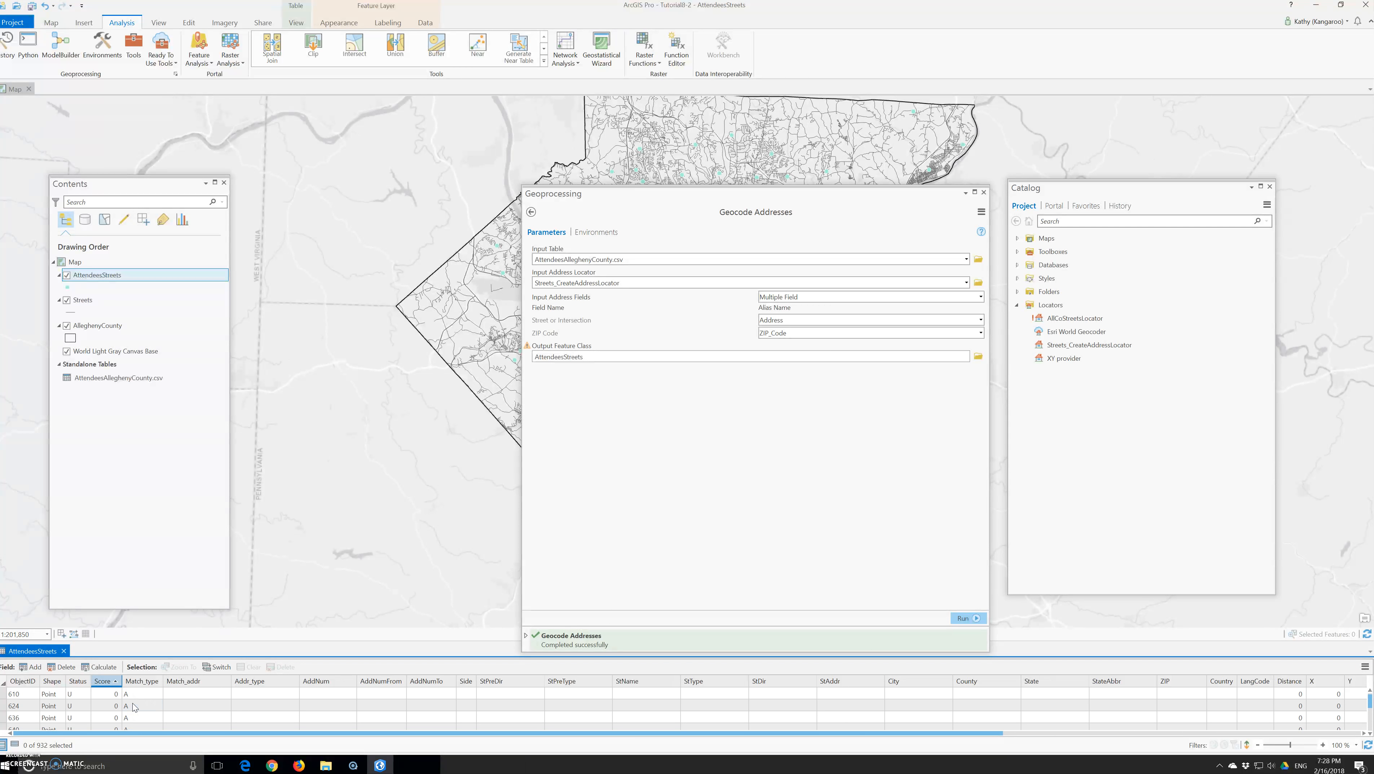
scroll(134, 707, up, 15)
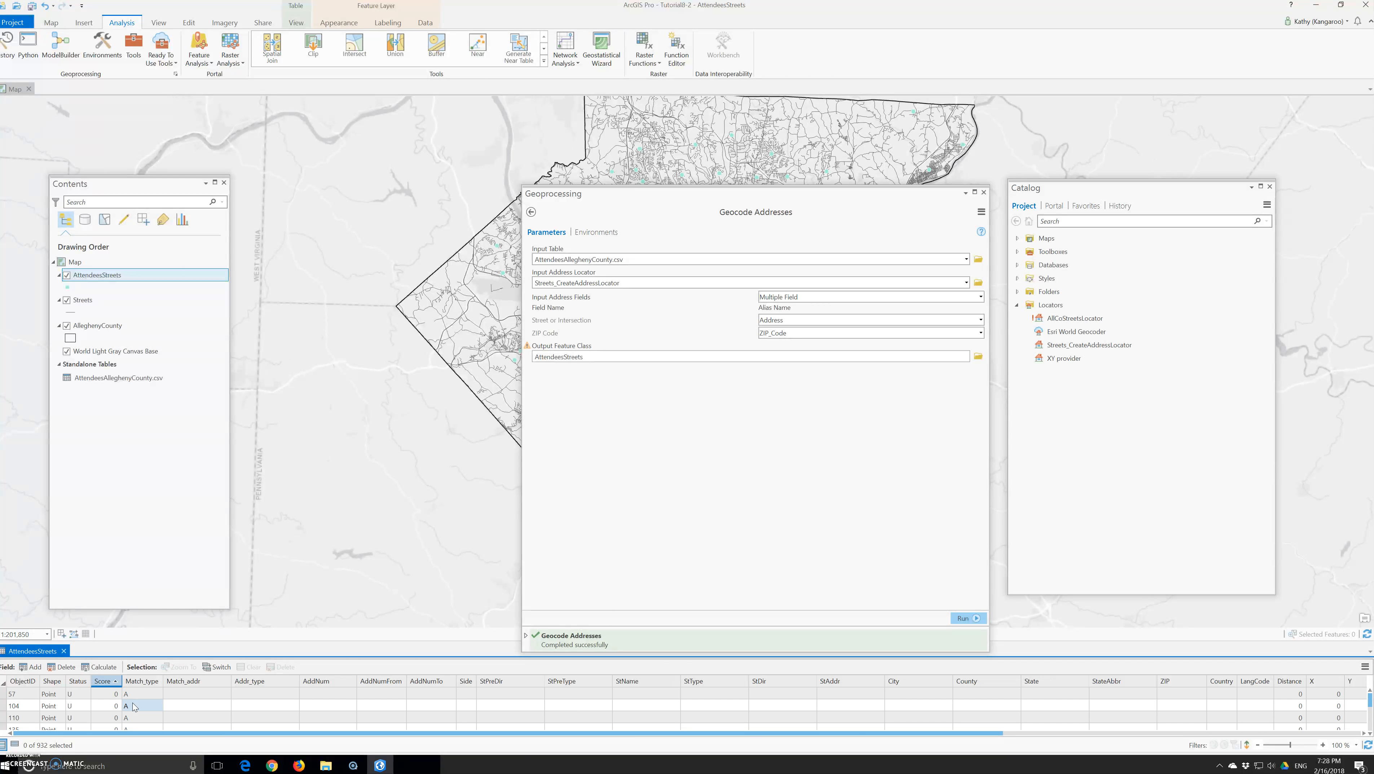
scroll(135, 706, down, 15)
scroll(134, 707, down, 5)
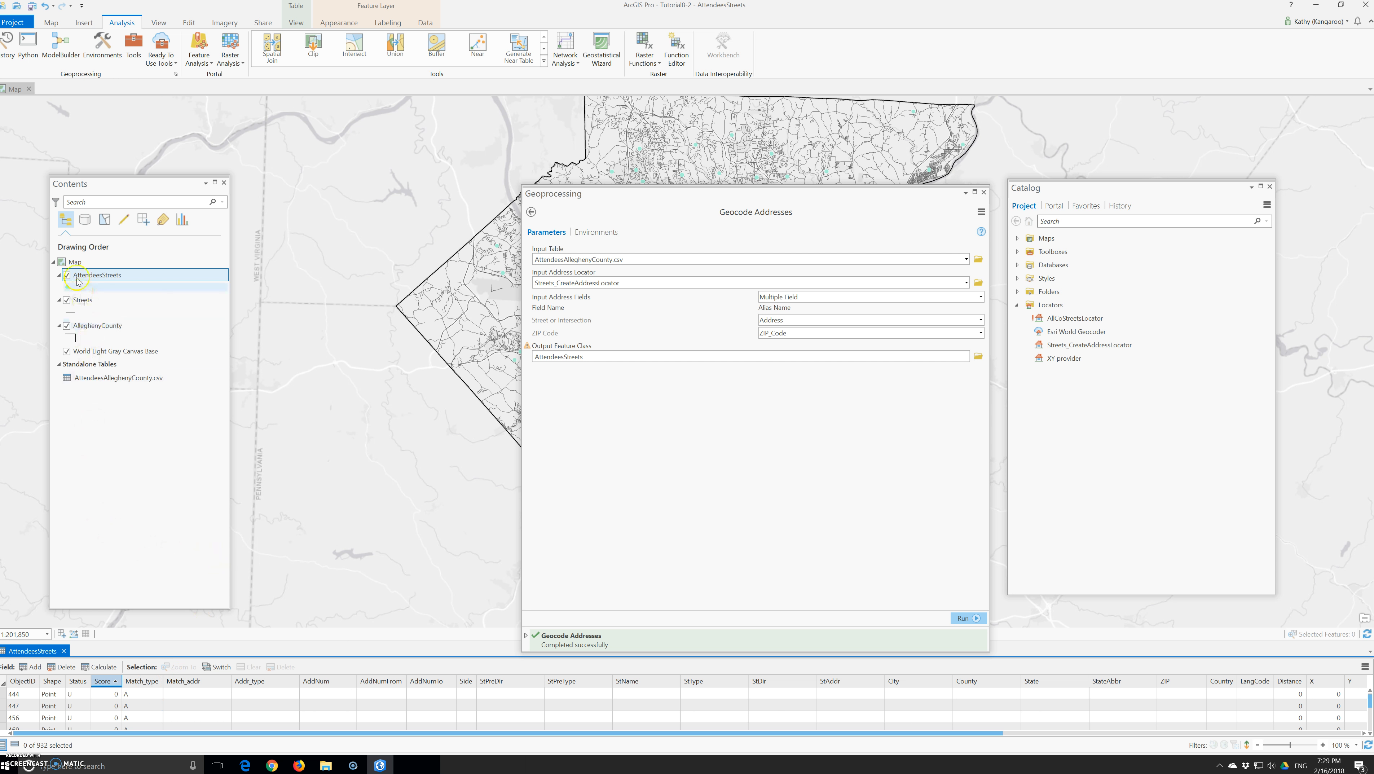
Change the point symbol of the AttendeesStreets layer to Circle 3 from the ArcGIS 2D symbols
click(91, 276)
right_click(91, 275)
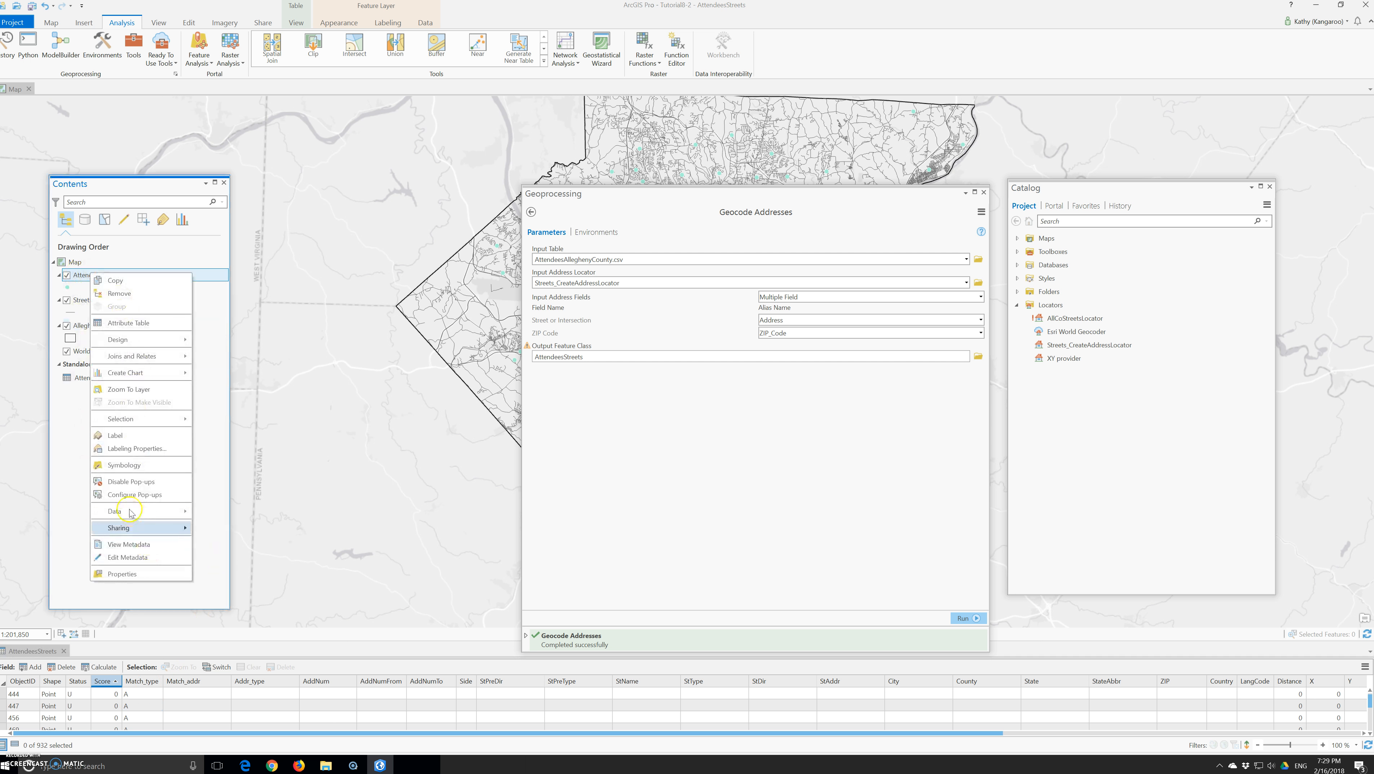
click(128, 466)
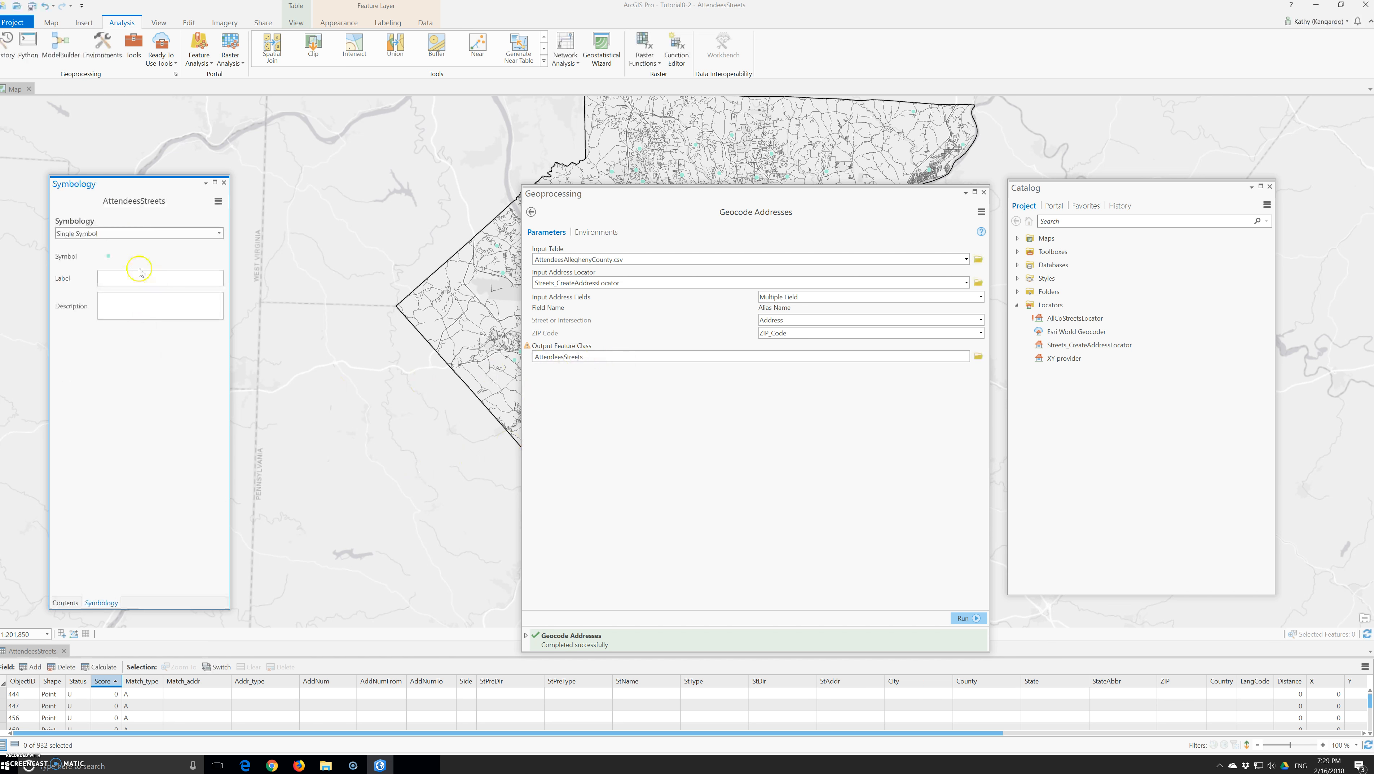
click(108, 255)
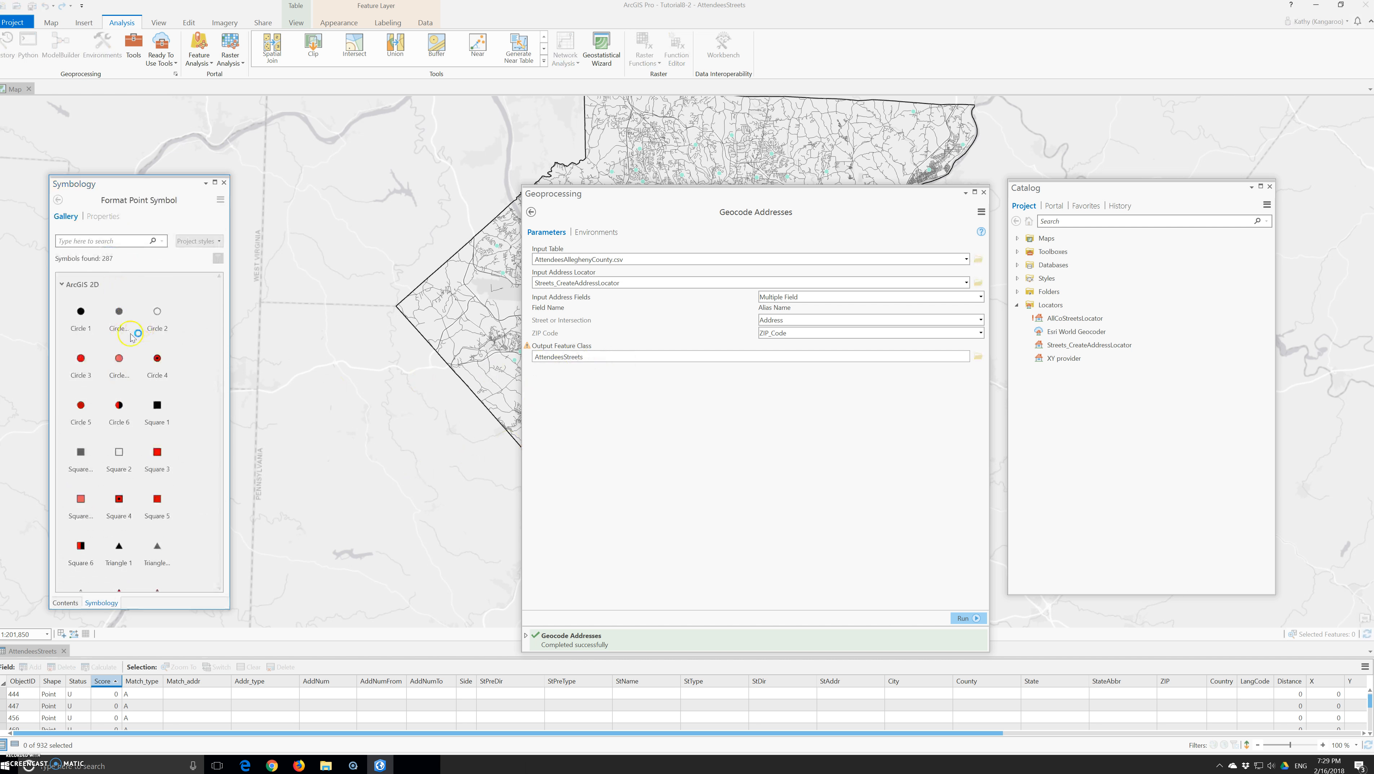
click(82, 359)
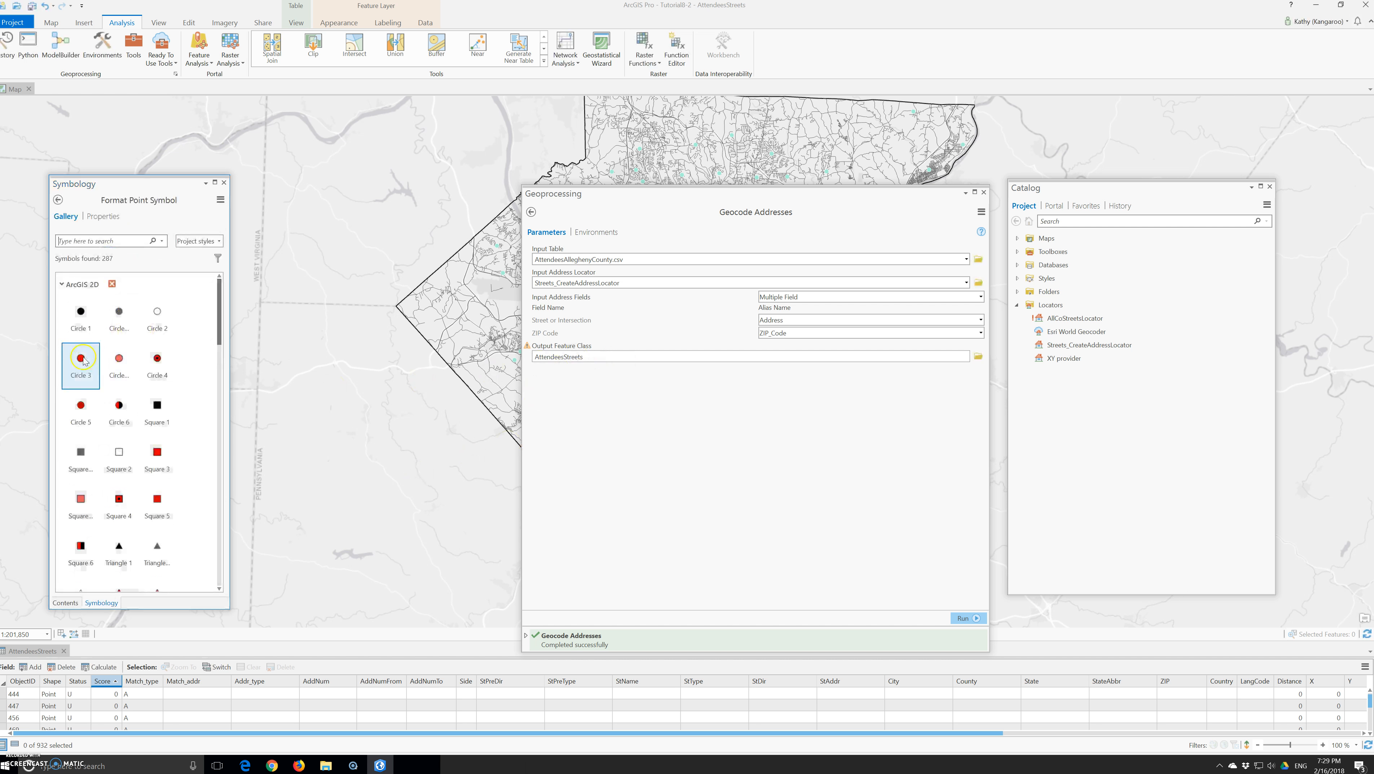
Try to set the size of the AttendeesStreets point symbol to 5 pt
click(96, 220)
drag(195, 304, 173, 304)
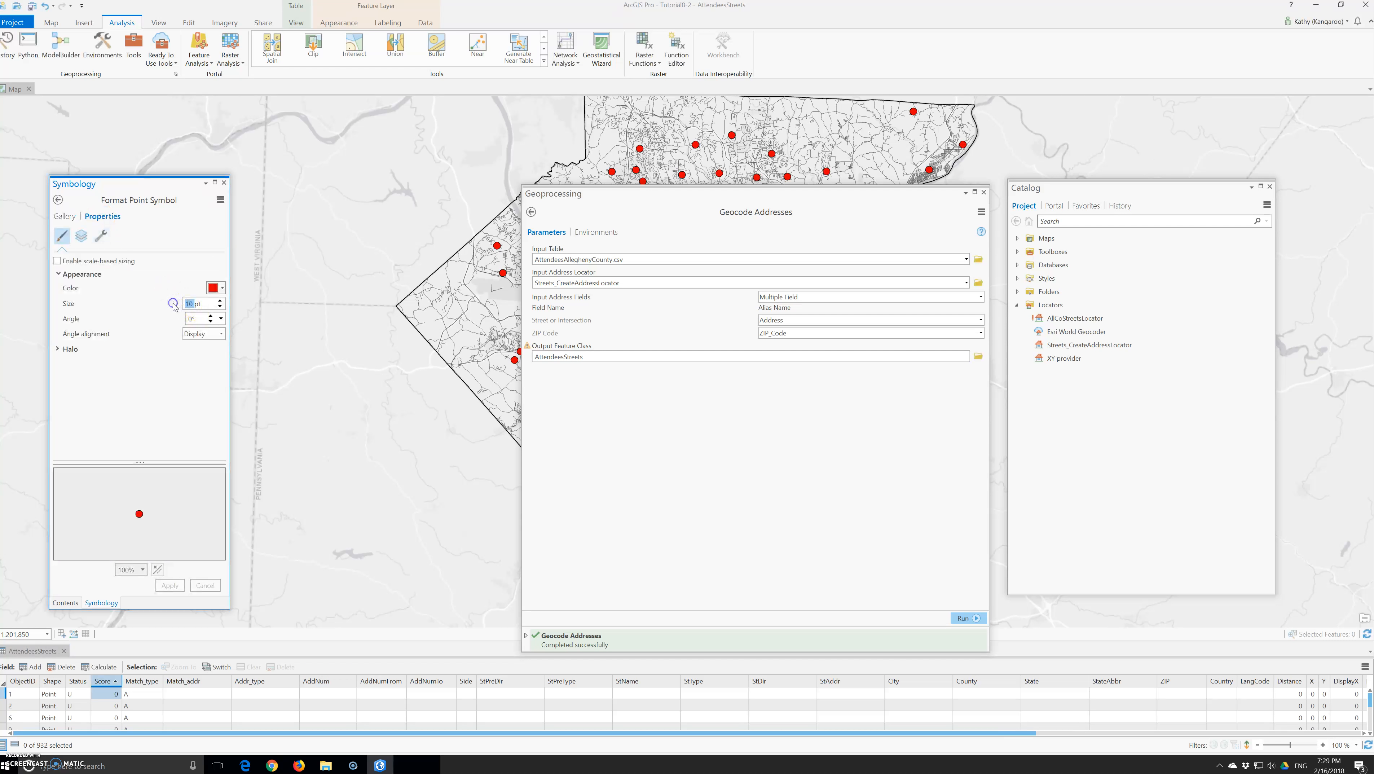
text(5)
click(58, 200)
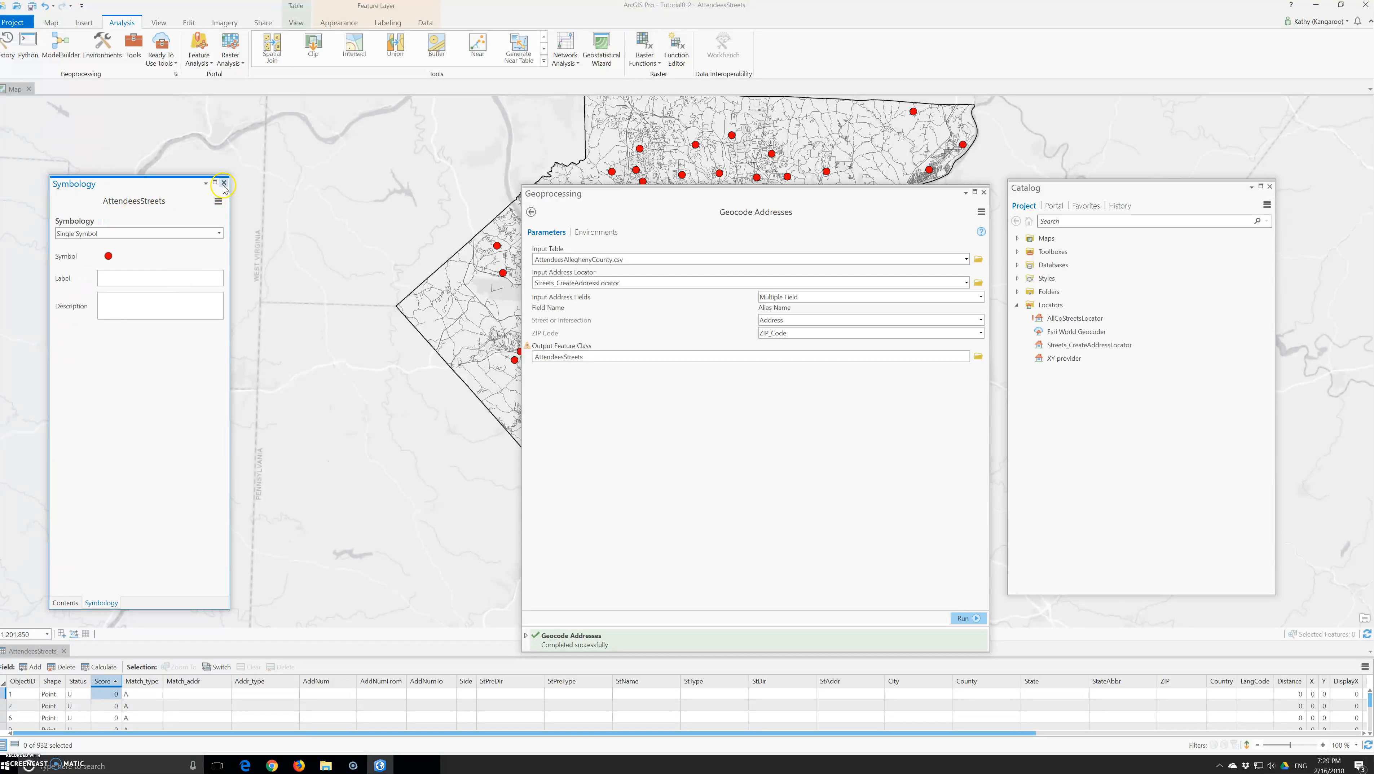
Hide the Streets layer and uncover the map by closing the Symbology and Geocode Addresses panes and moving the Catalog aside
click(224, 182)
click(67, 300)
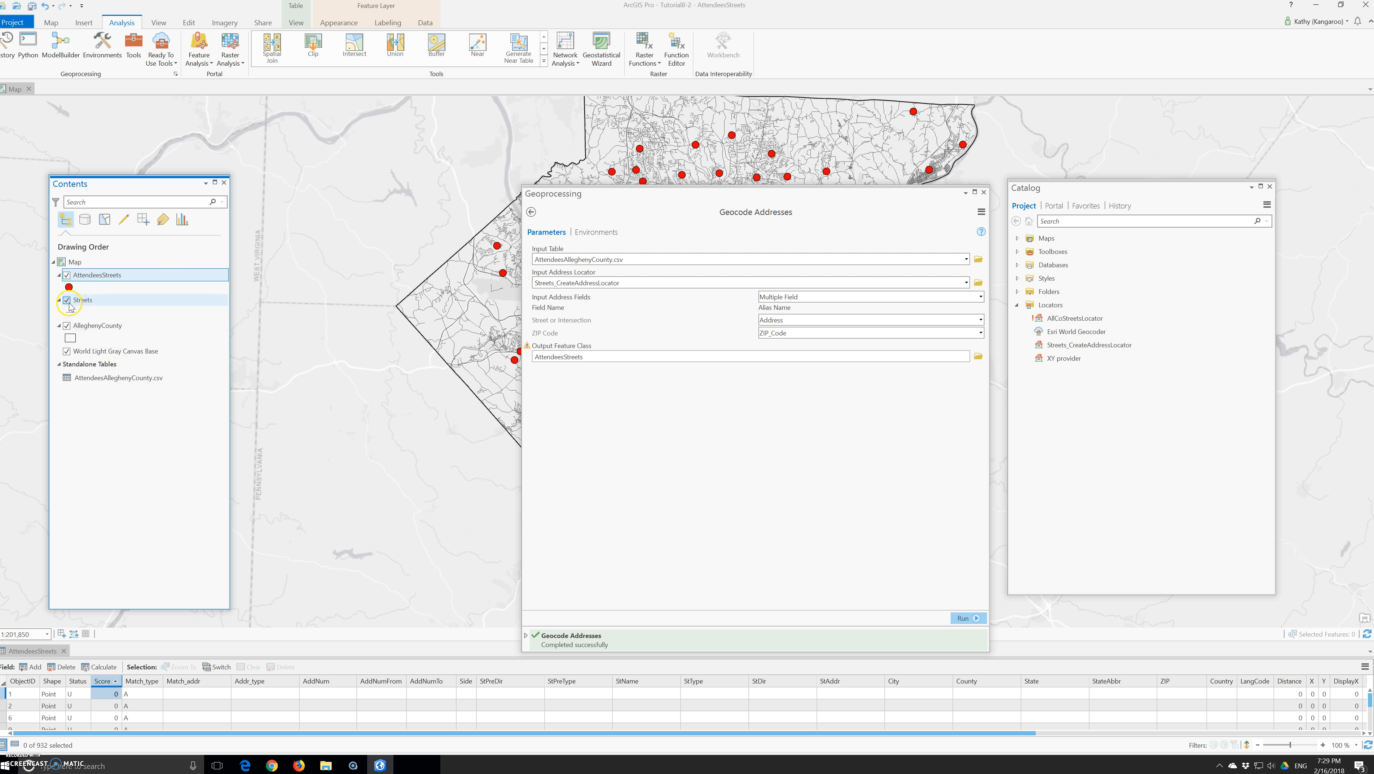
click(984, 192)
drag(1245, 170, 1248, 168)
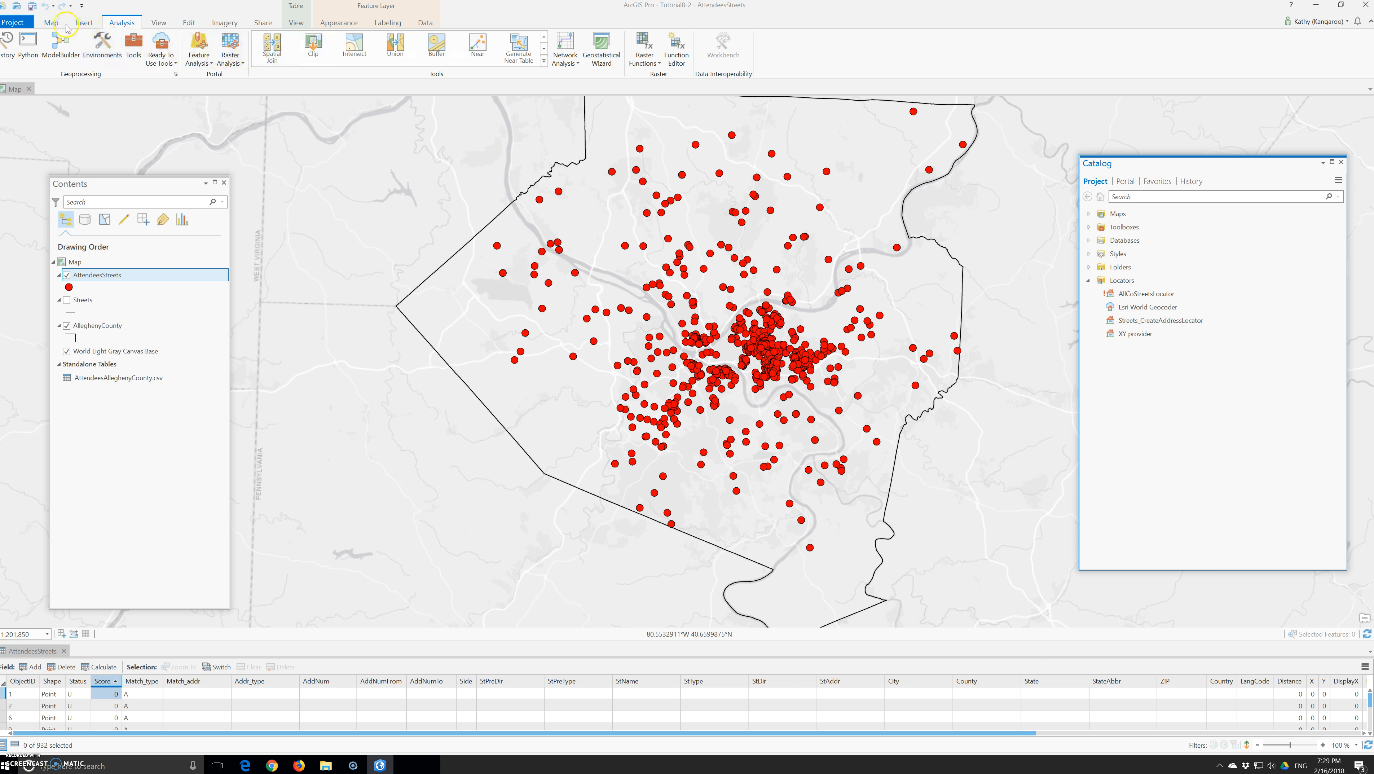
Change the map's basemap to Streets
click(51, 22)
click(166, 47)
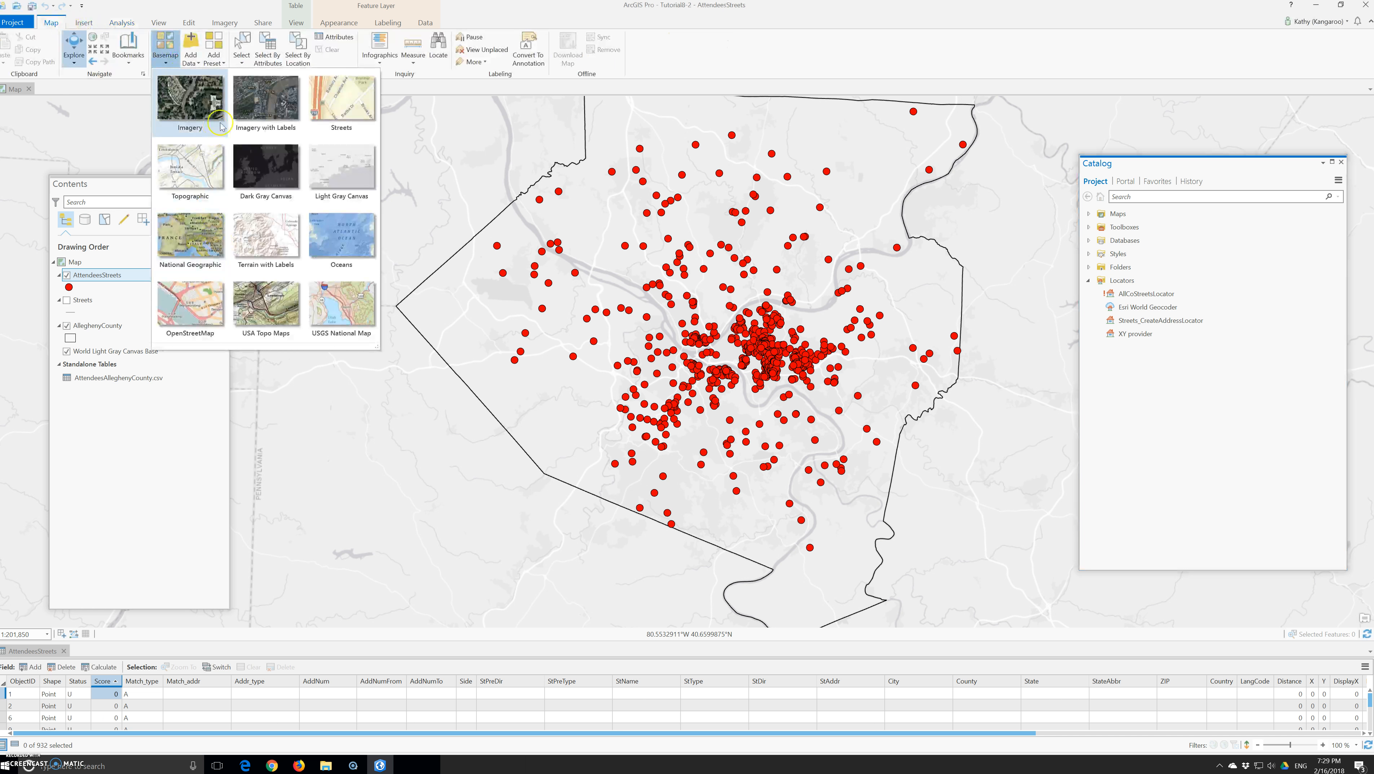
click(334, 116)
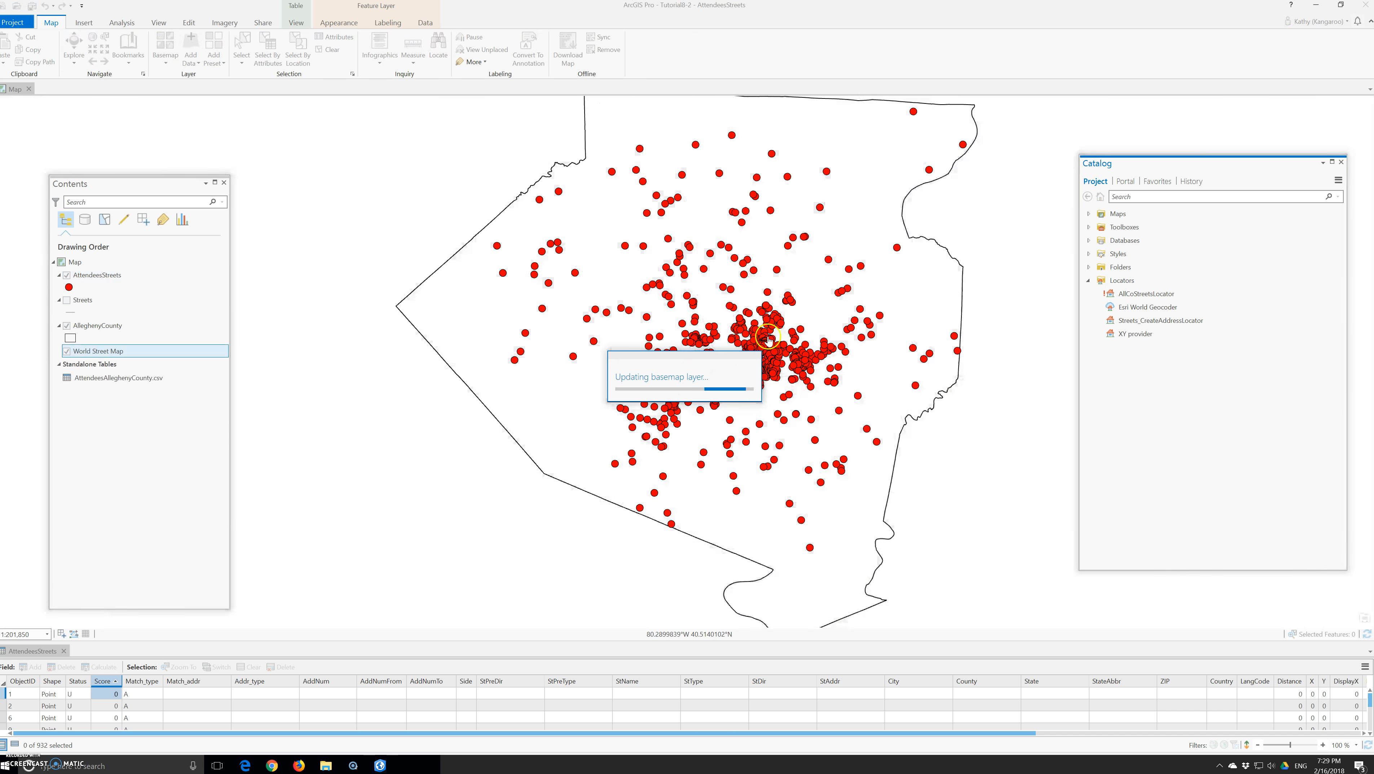
Examine the geocoded attendee points around Pittsburgh against the streets basemap
scroll(768, 339, up, 4)
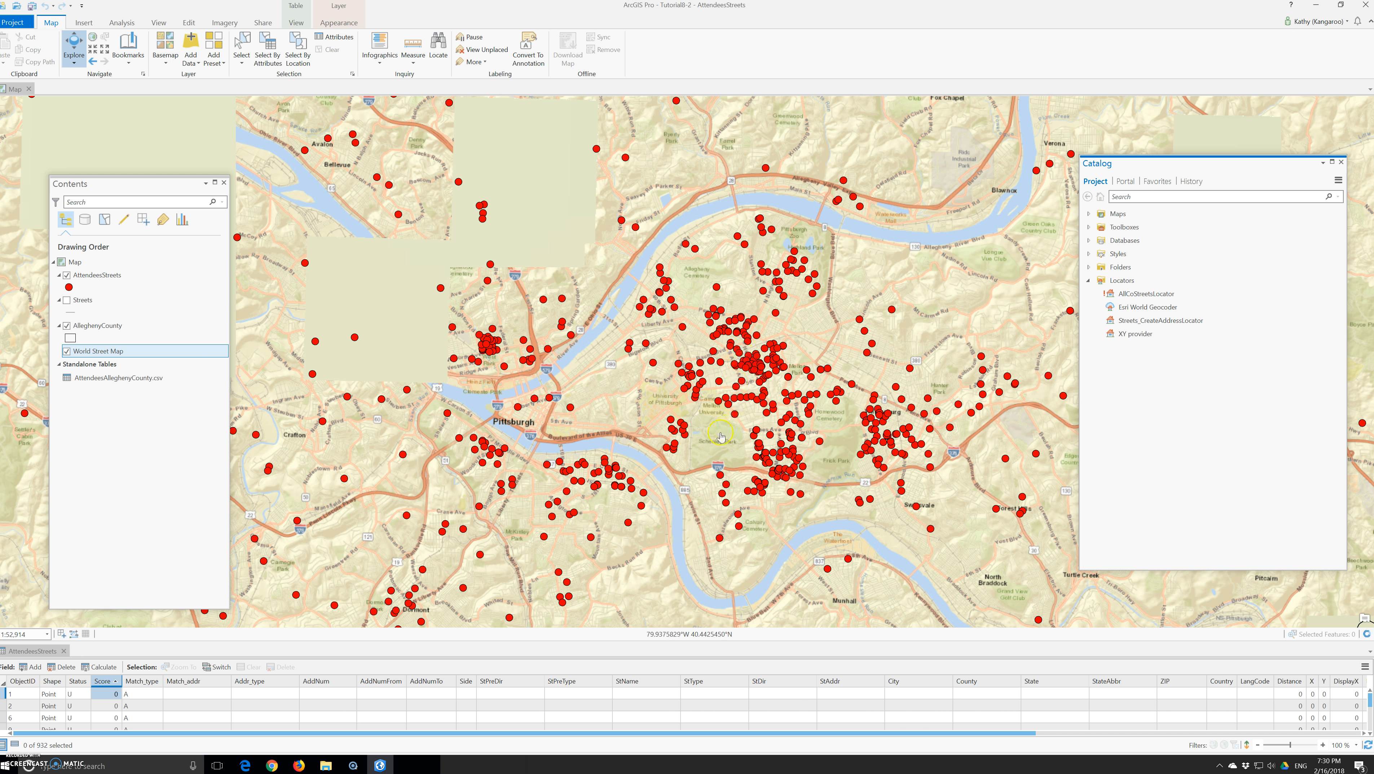
click(554, 469)
drag(554, 469, 565, 447)
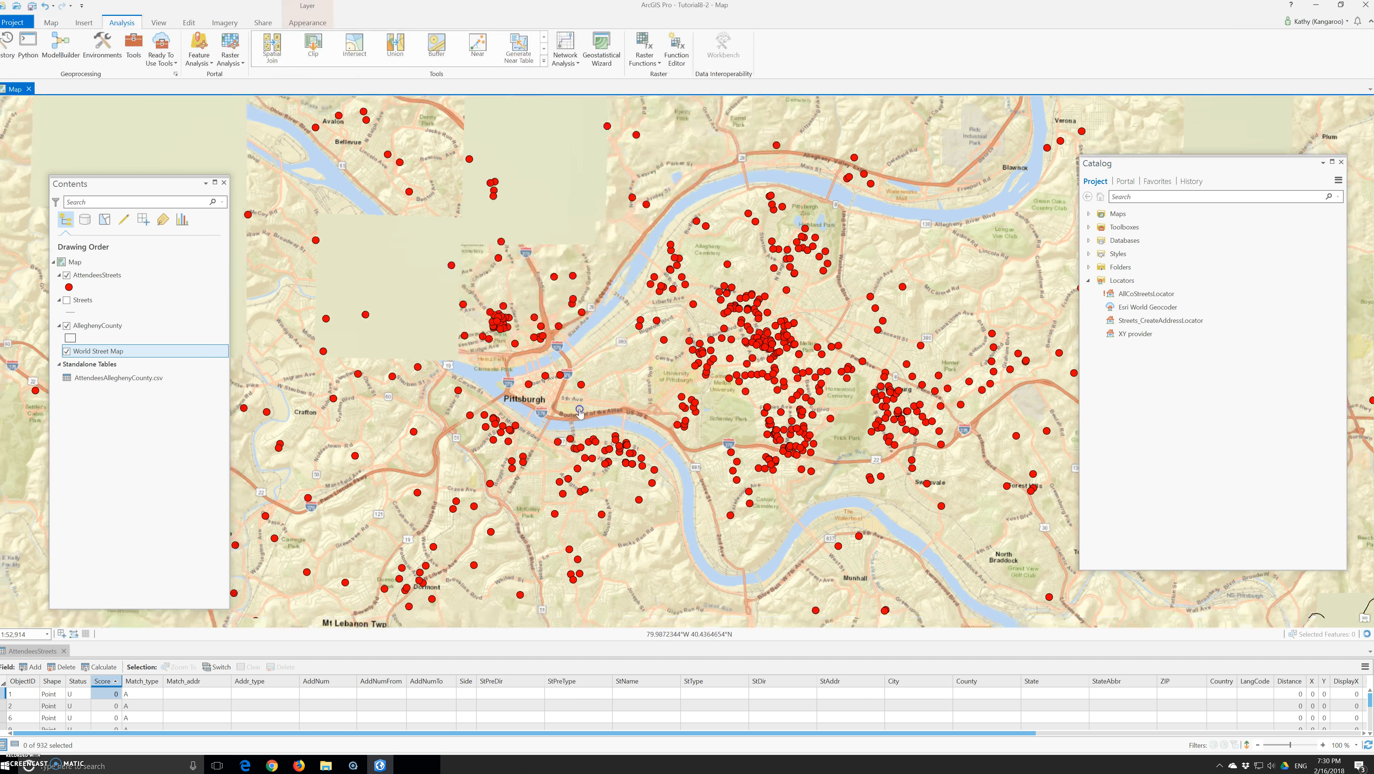
click(590, 414)
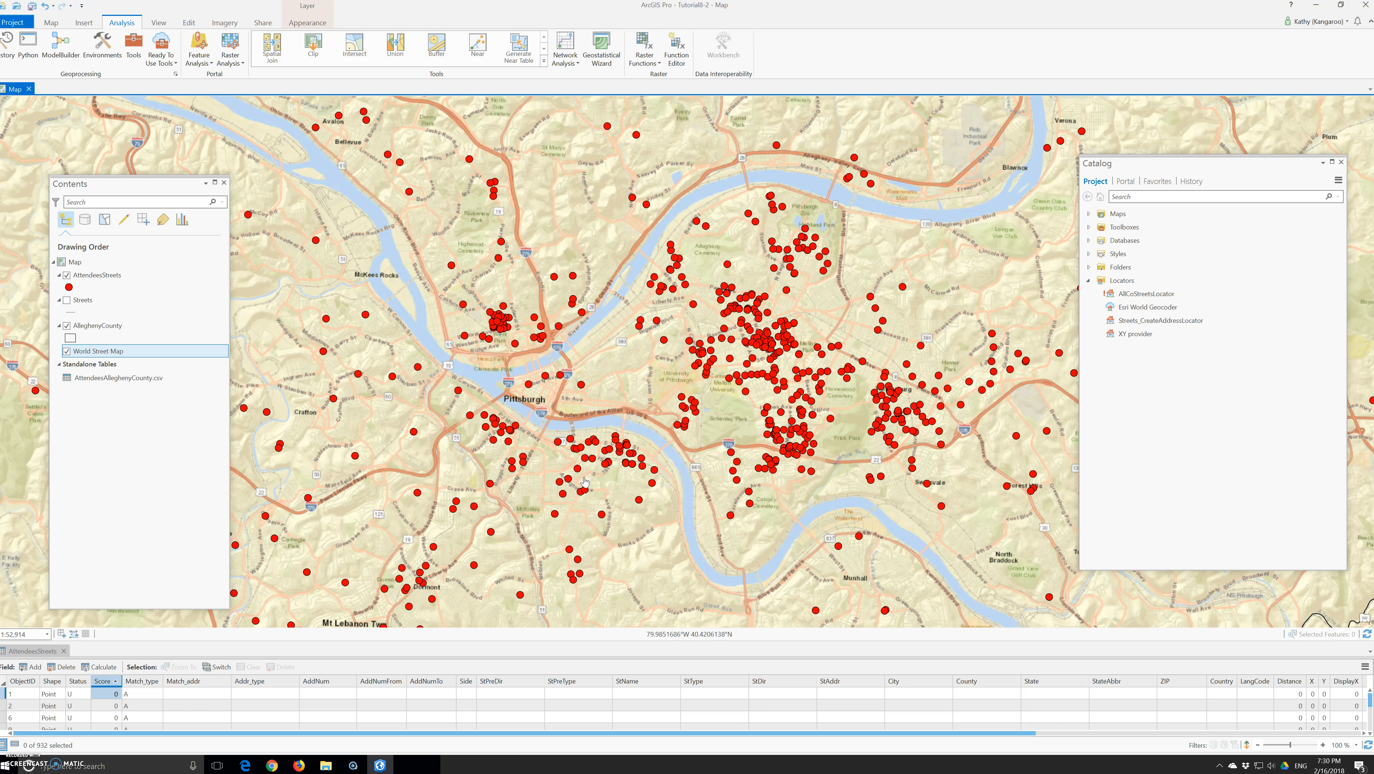
click(586, 481)
click(593, 483)
click(601, 478)
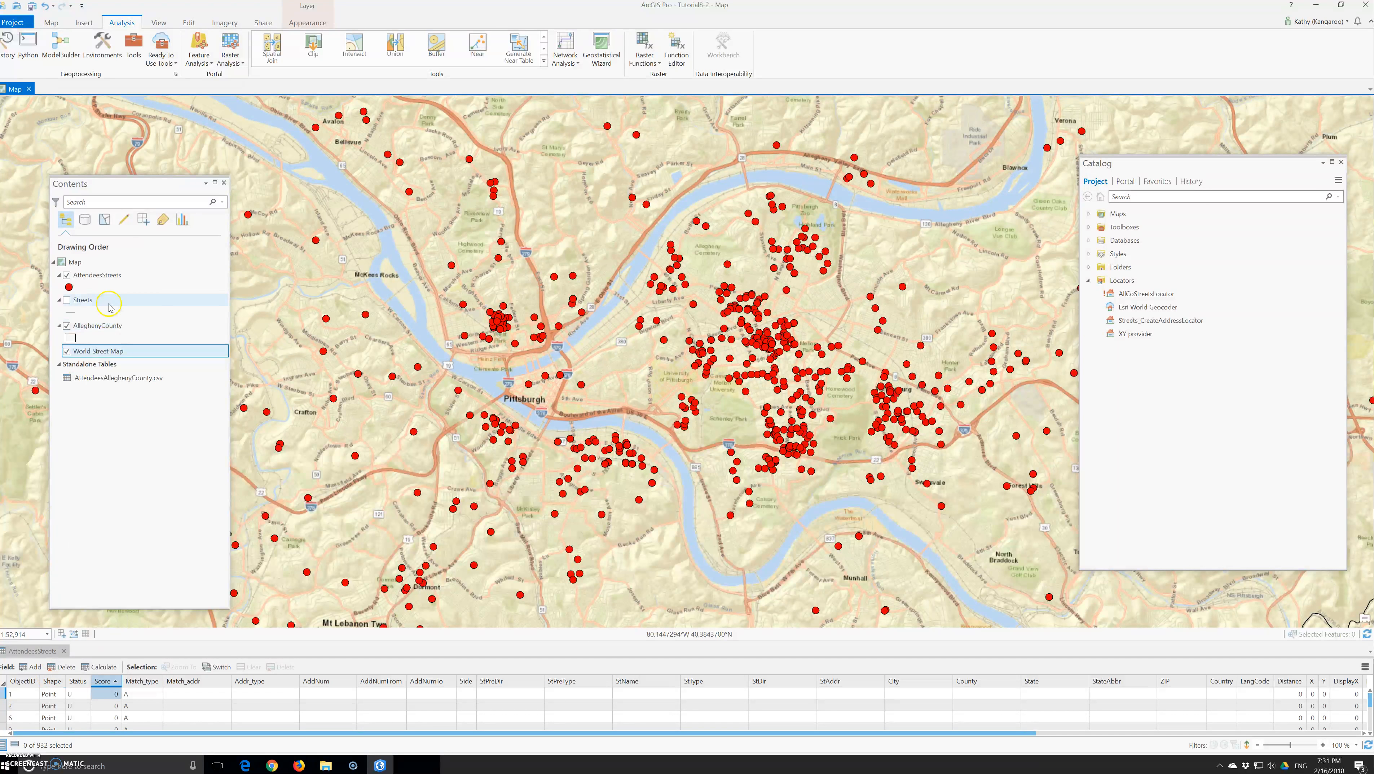
Show the Streets layer on the map and open its attribute table
click(67, 299)
right_click(83, 302)
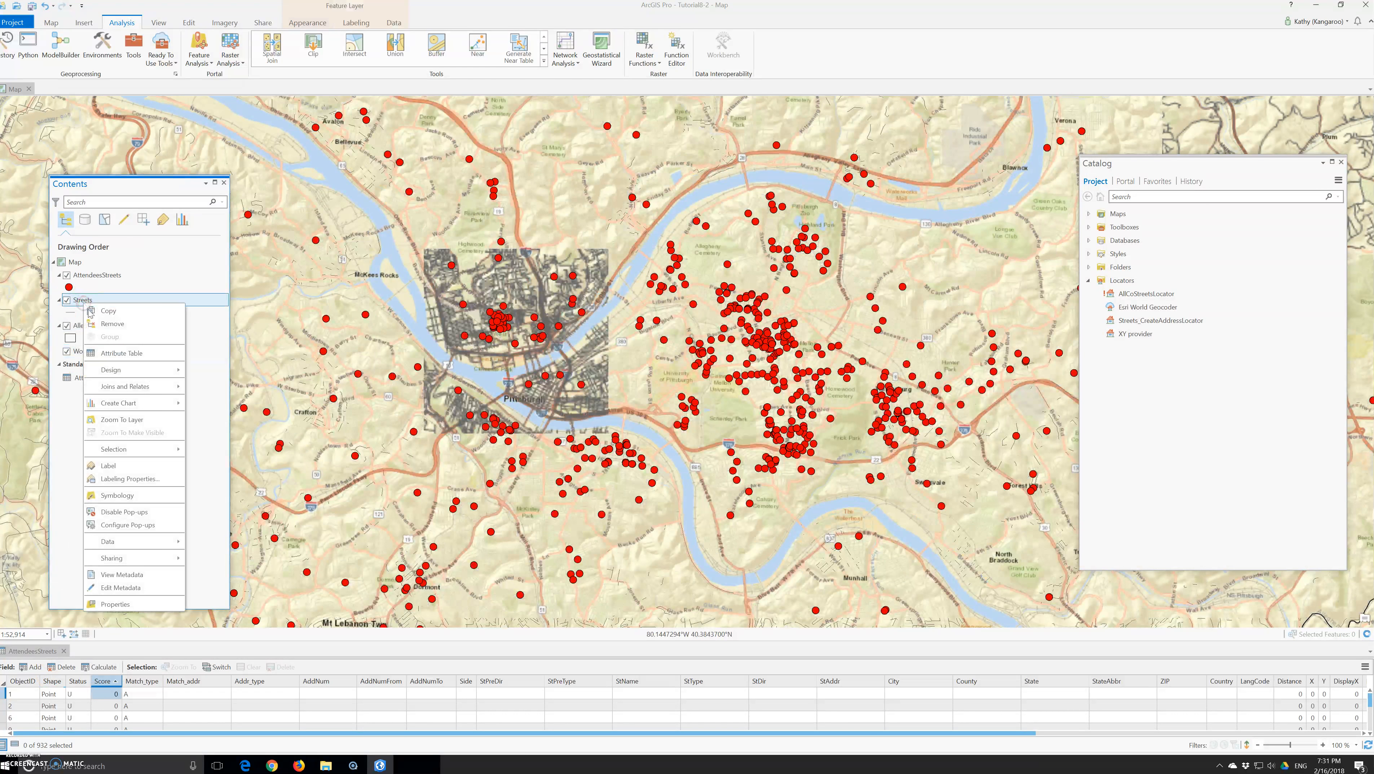
click(121, 353)
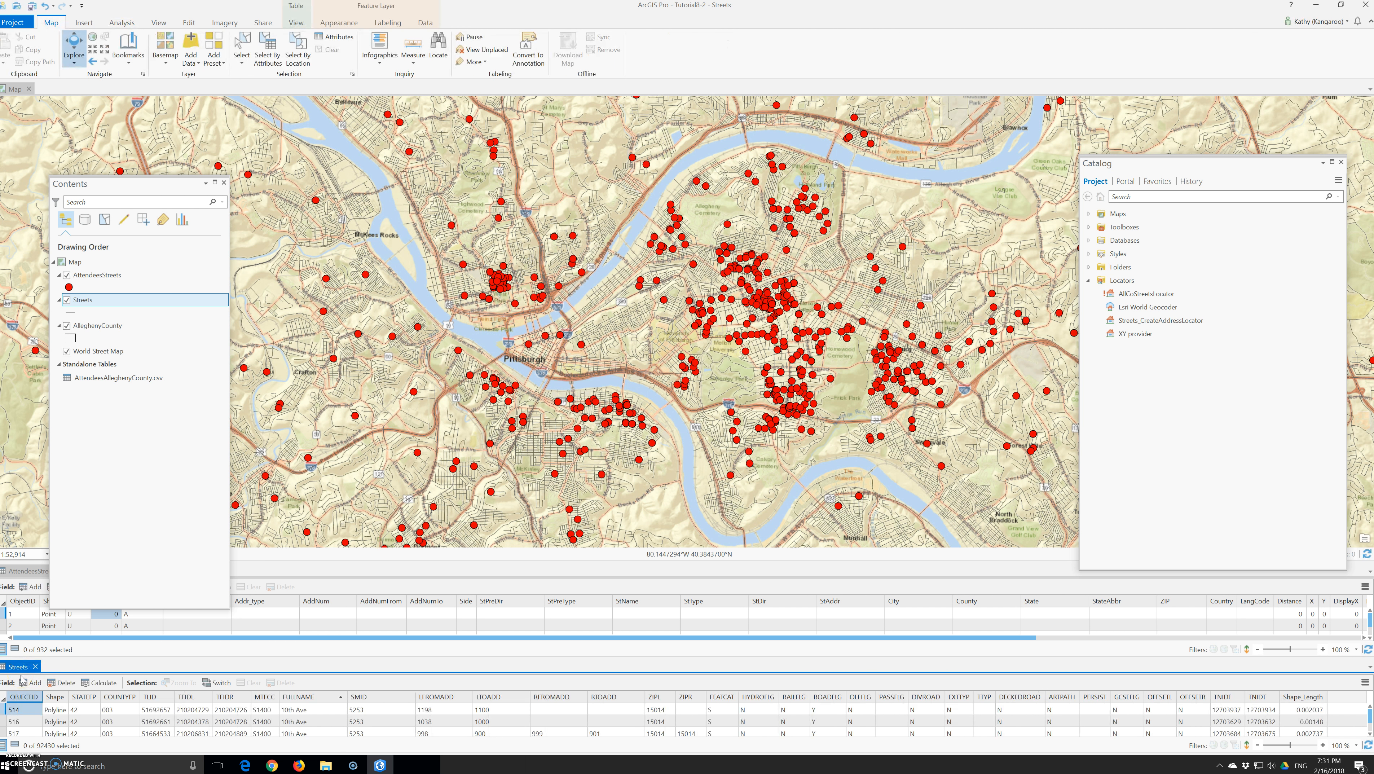
Sort the Streets attribute table in ascending order by the FULLNAME field
click(301, 699)
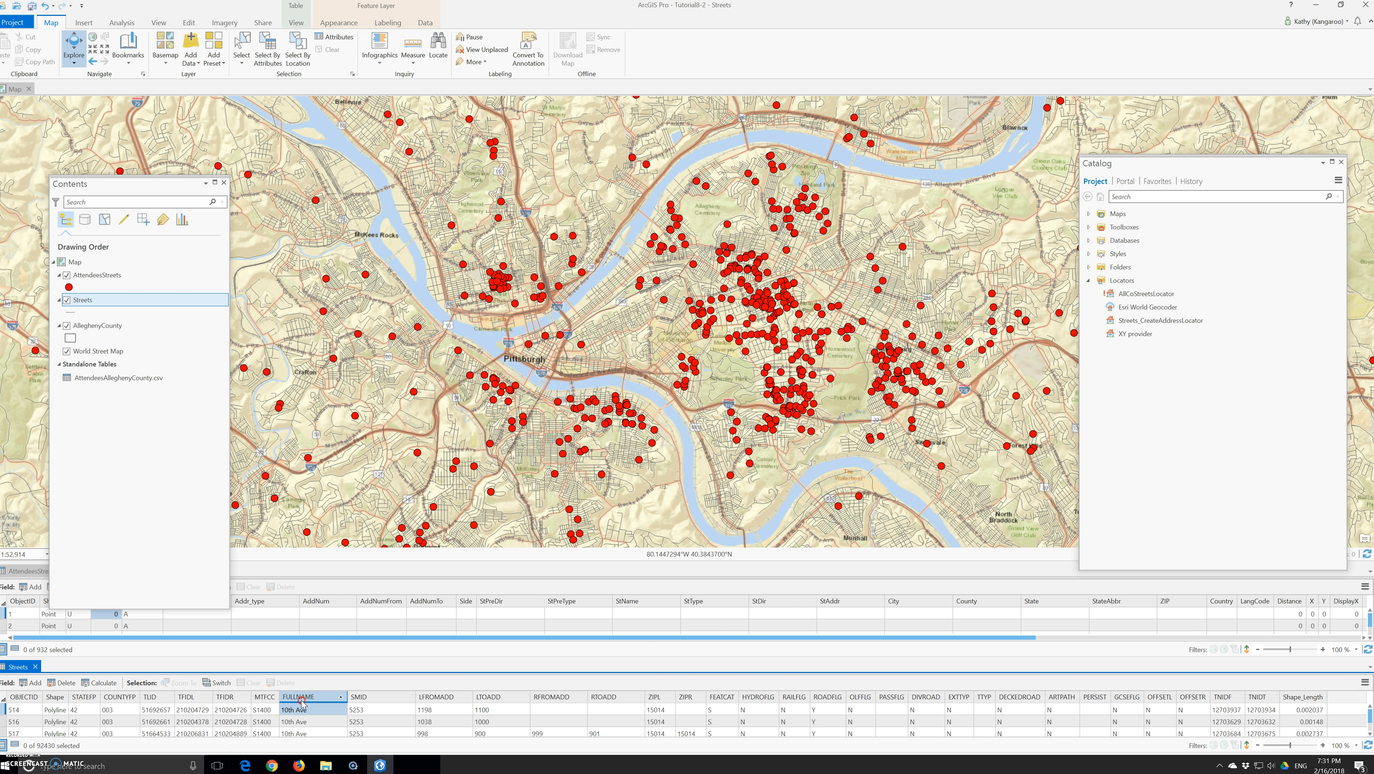
right_click(301, 700)
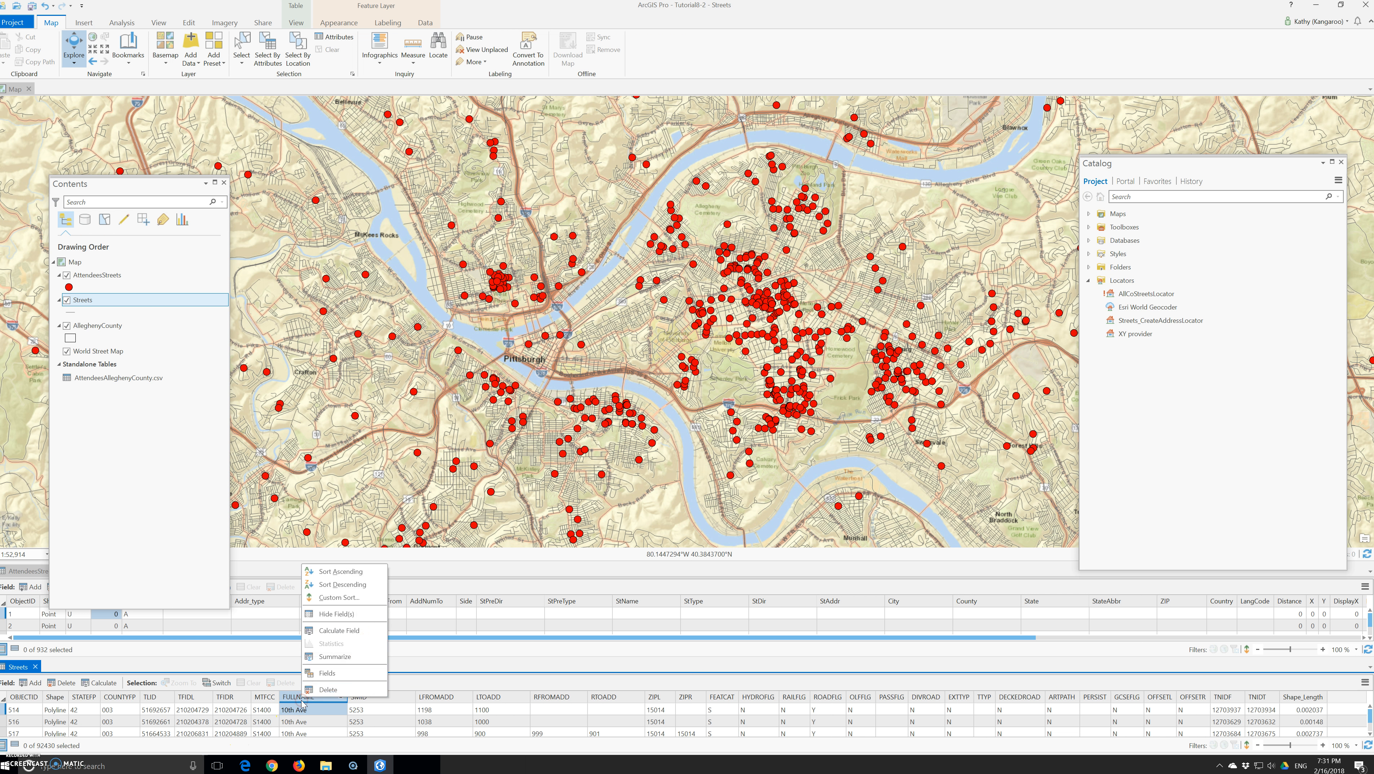
click(355, 572)
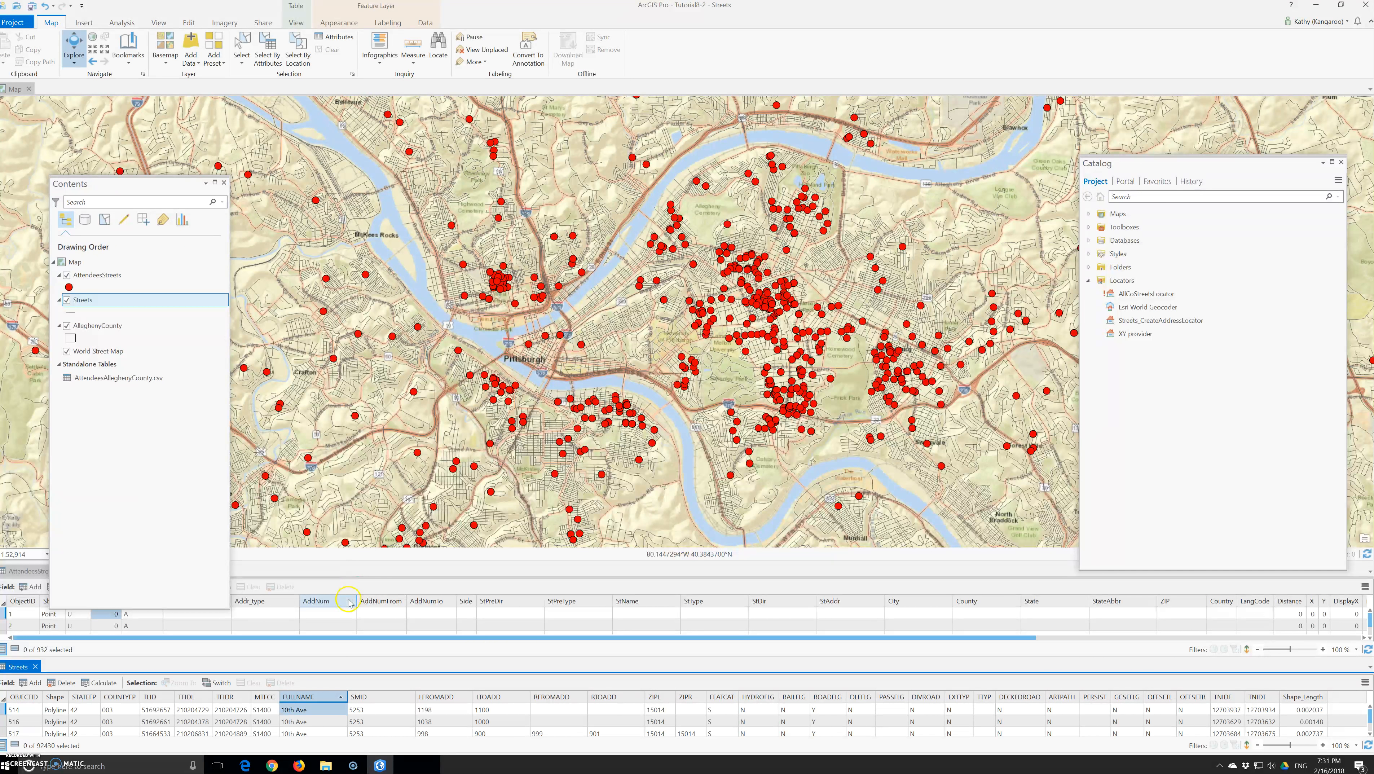
click(346, 616)
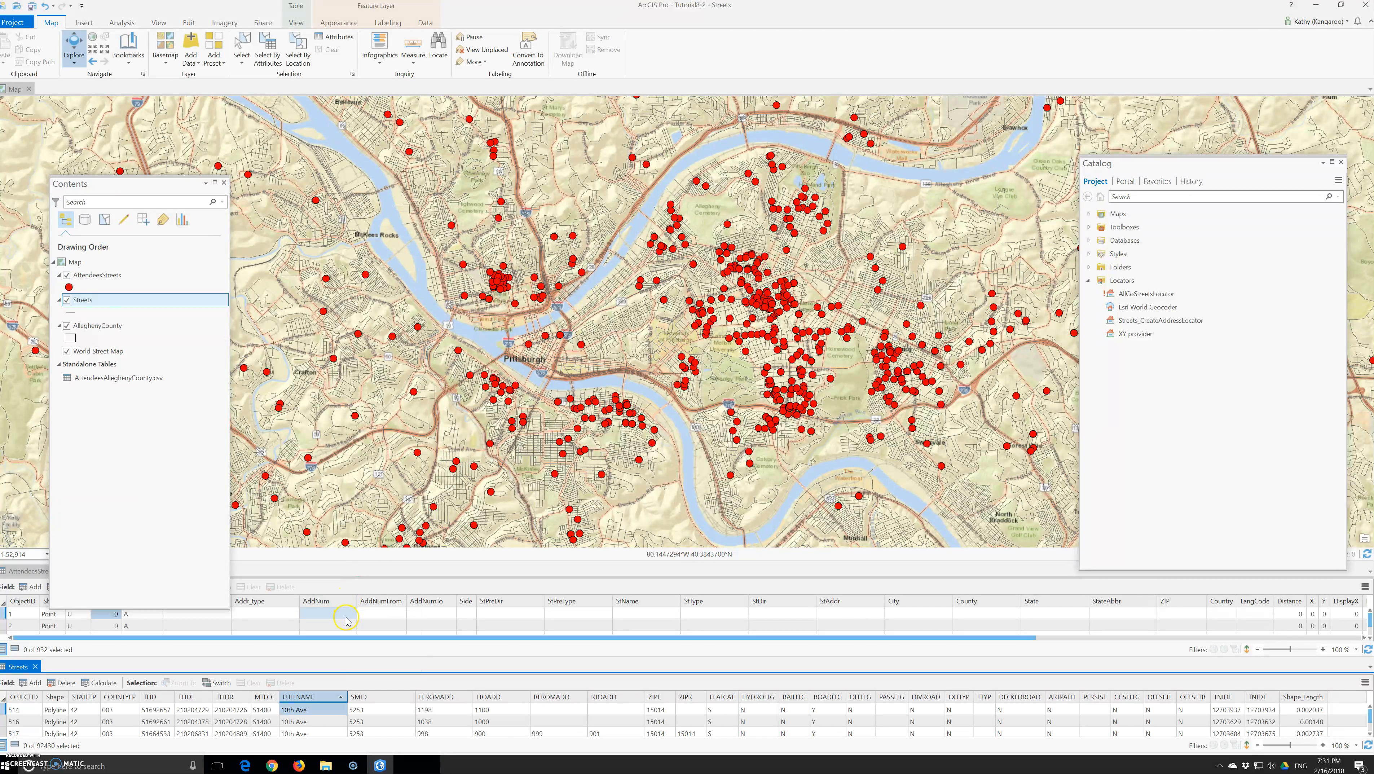
Enlarge the Streets attribute table vertically so that more street records fit on screen
click(346, 709)
scroll(347, 709, down, 10)
scroll(347, 709, down, 8)
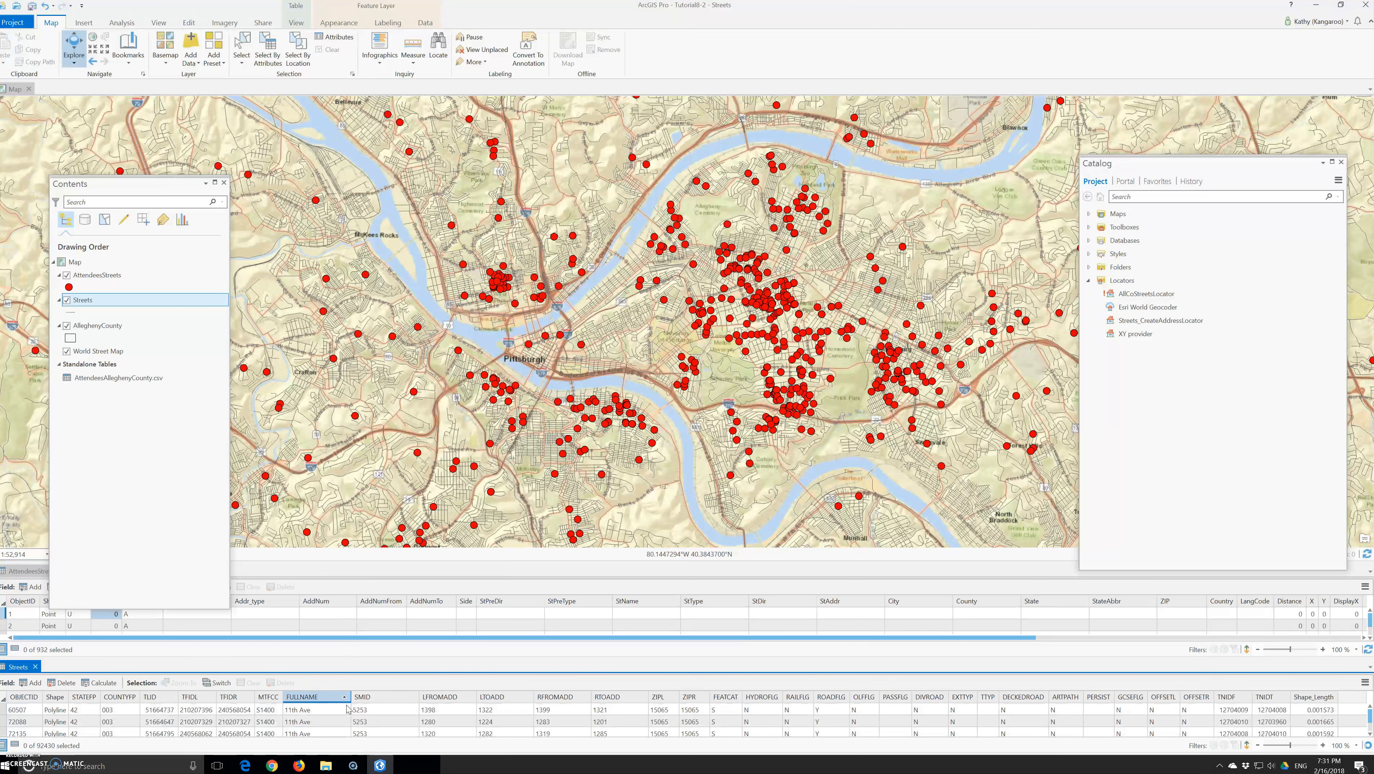
scroll(347, 709, down, 5)
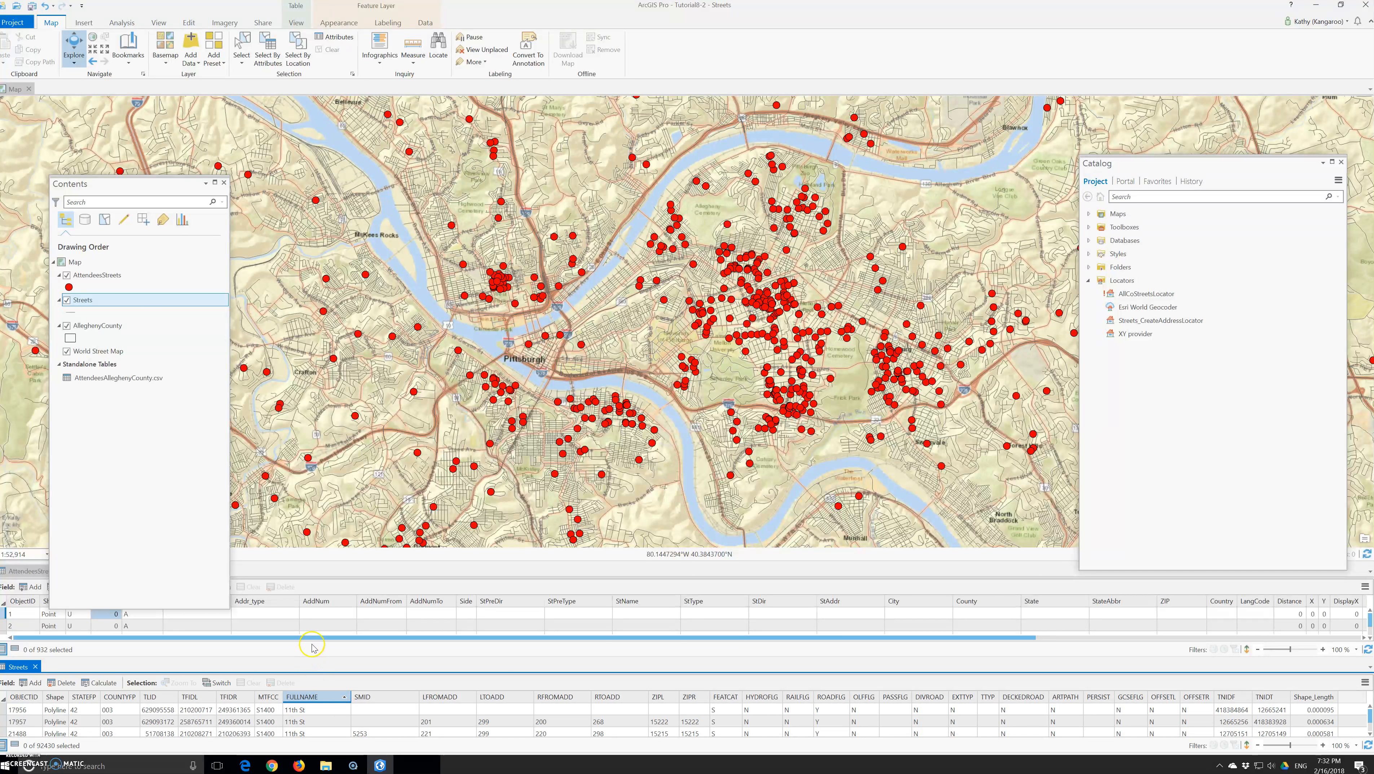
drag(316, 658, 350, 443)
click(347, 693)
Examine the numbered streets in the sorted Streets table, comparing their FULLNAME, address range and ZIP code fields
scroll(351, 688, down, 2)
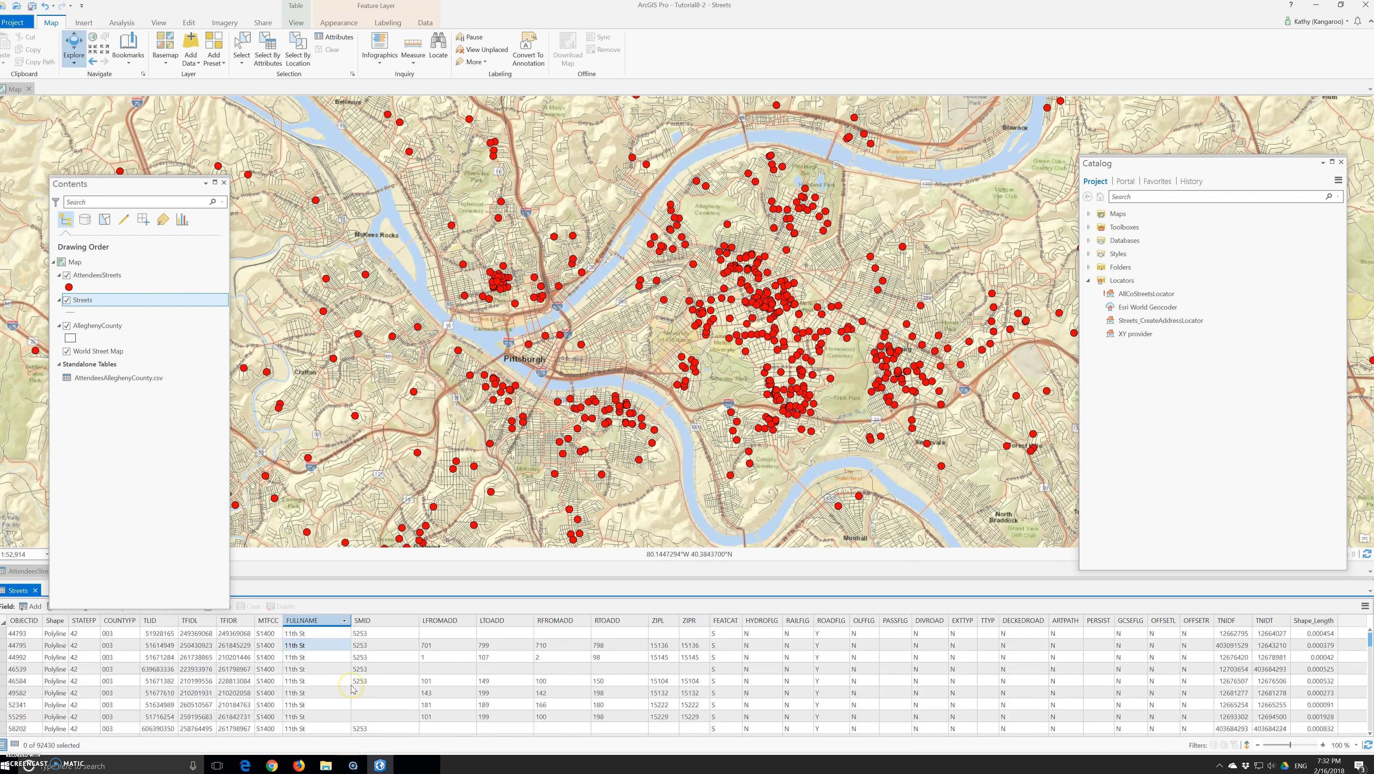
scroll(349, 691, down, 6)
scroll(347, 692, down, 5)
scroll(347, 694, down, 5)
scroll(347, 694, down, 3)
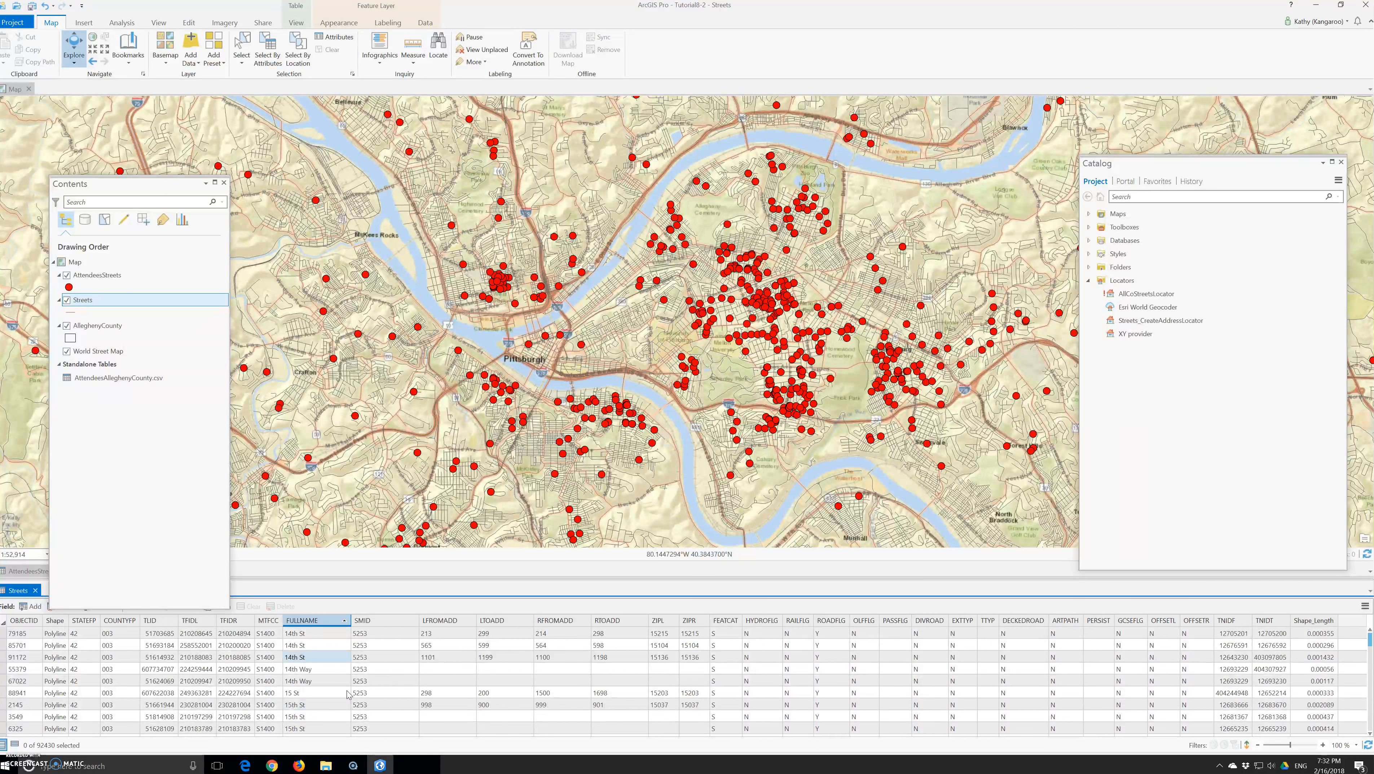
scroll(351, 695, down, 3)
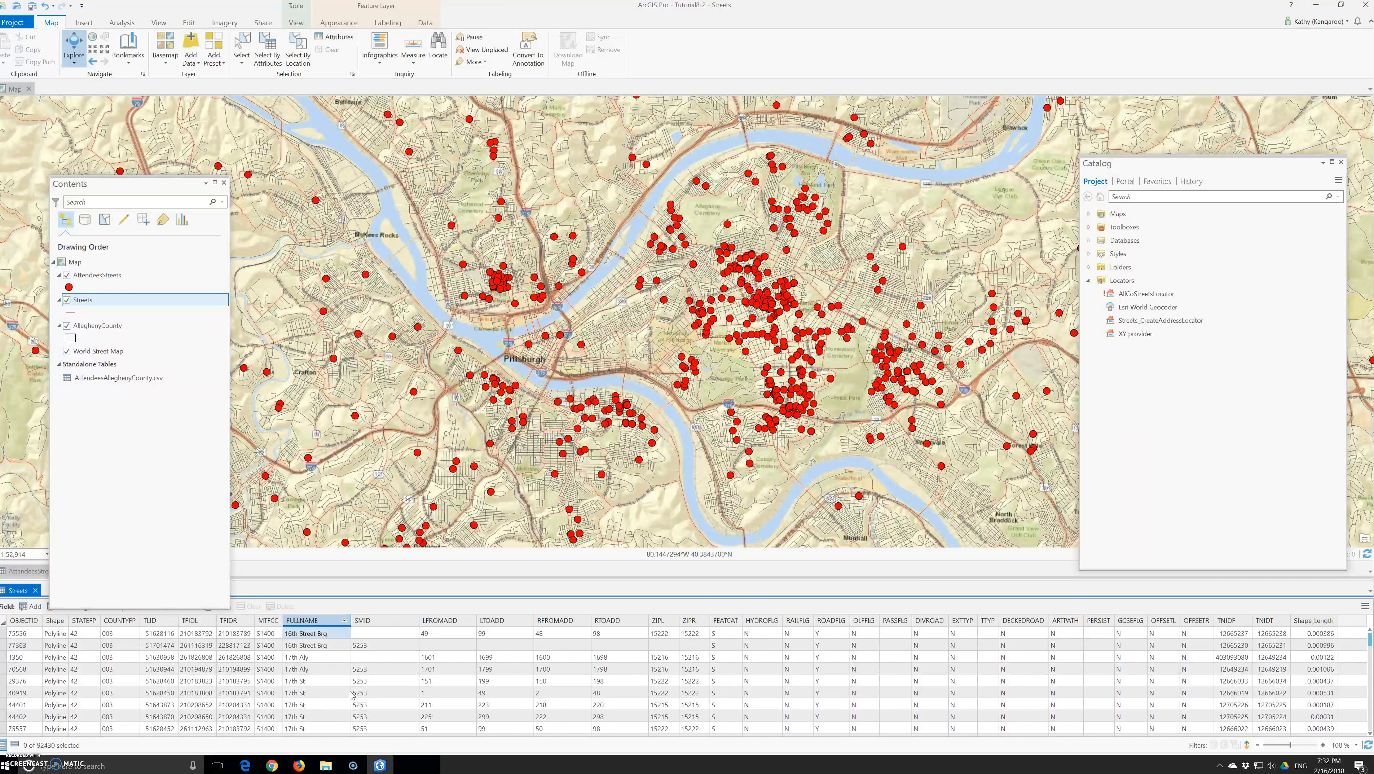
scroll(351, 696, down, 3)
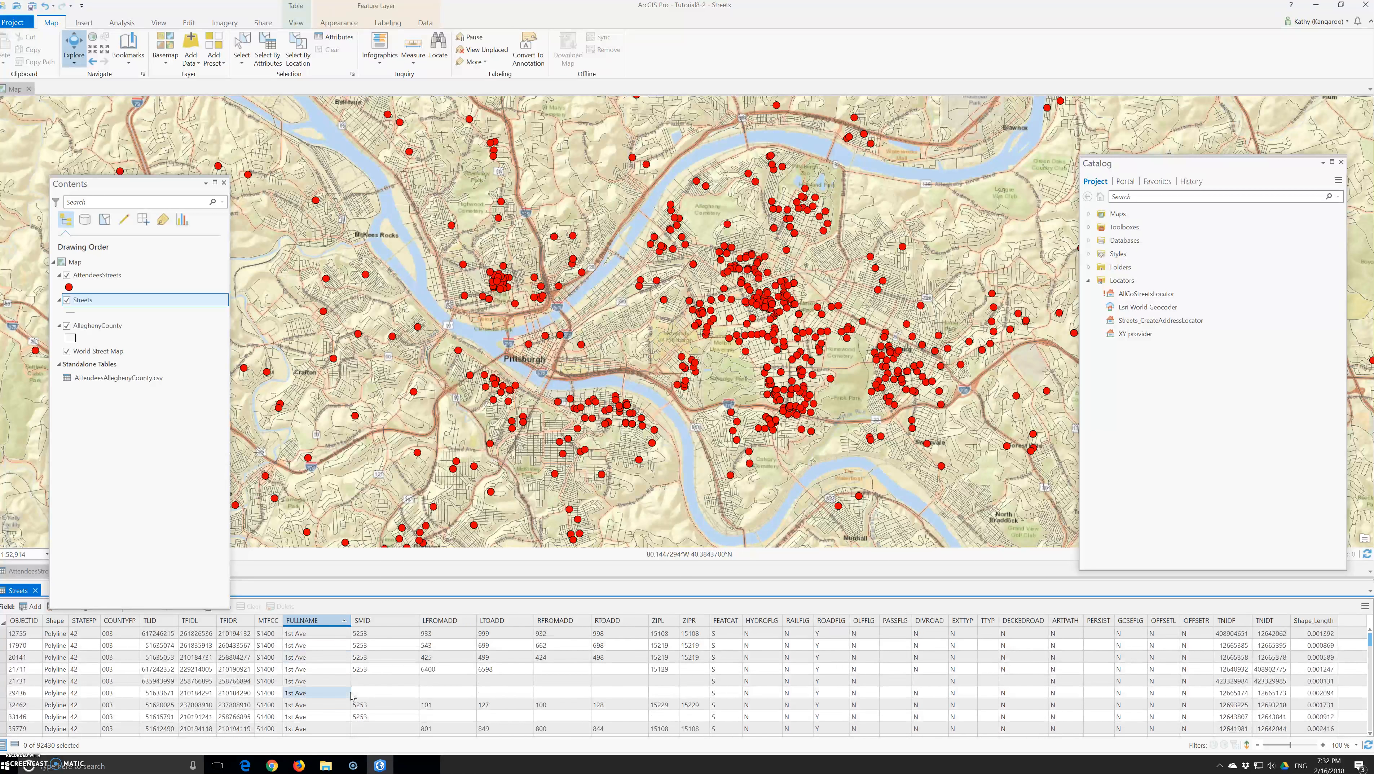
scroll(352, 696, down, 10)
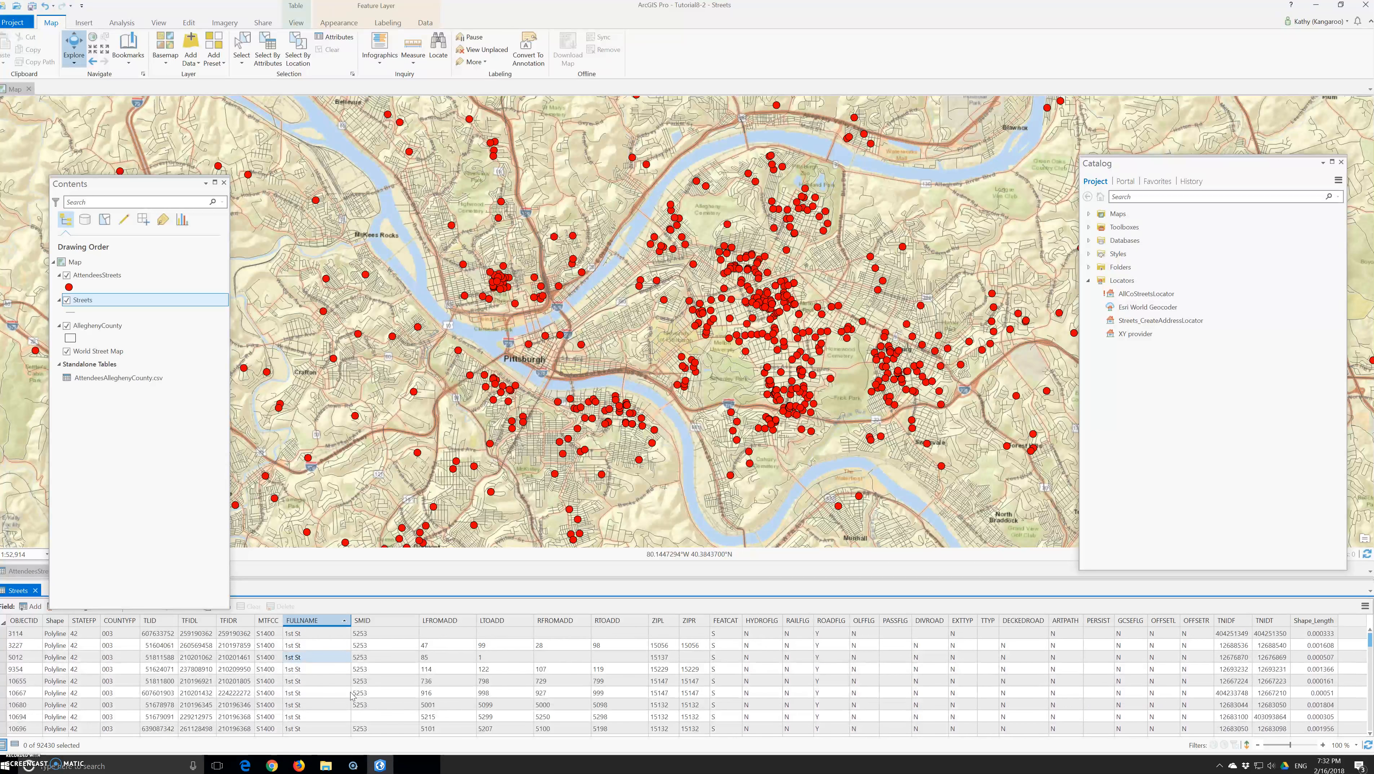
scroll(353, 696, down, 5)
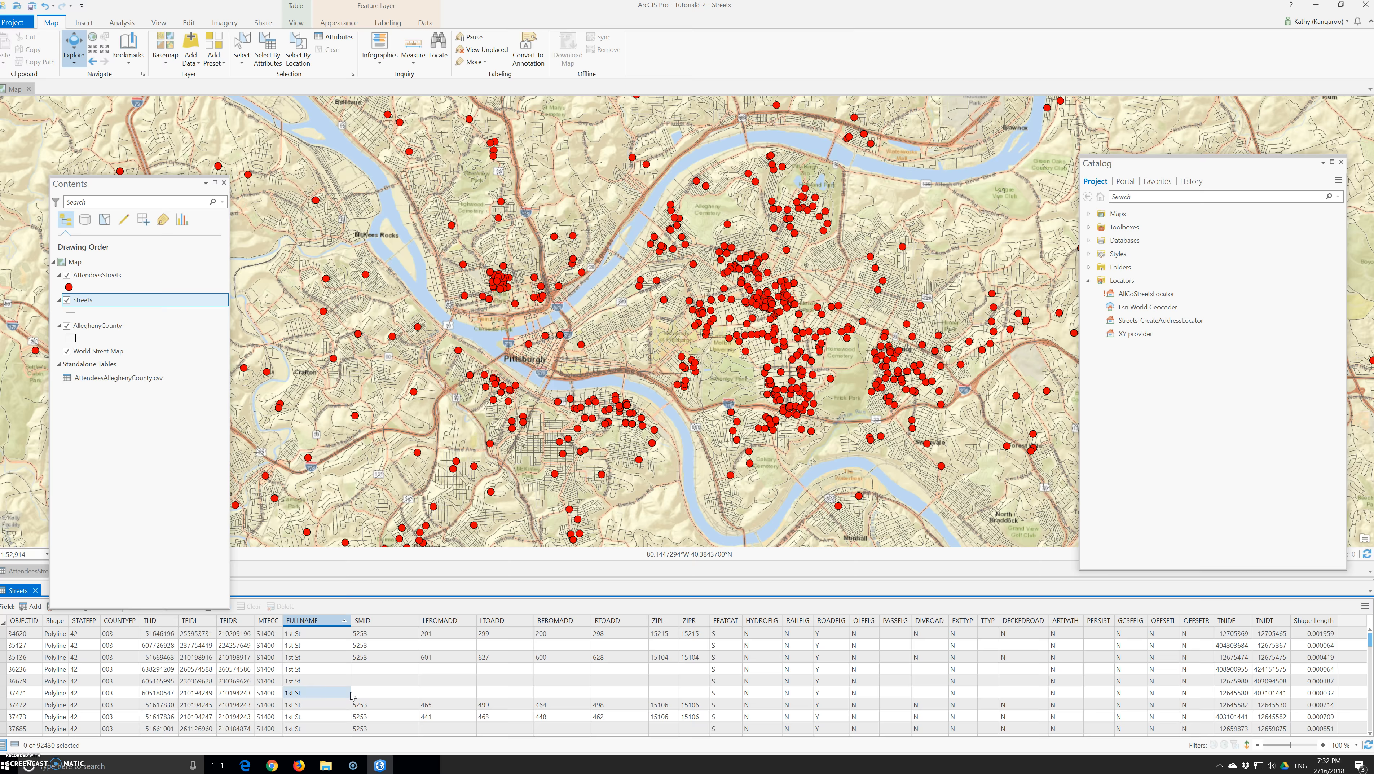
scroll(352, 696, down, 6)
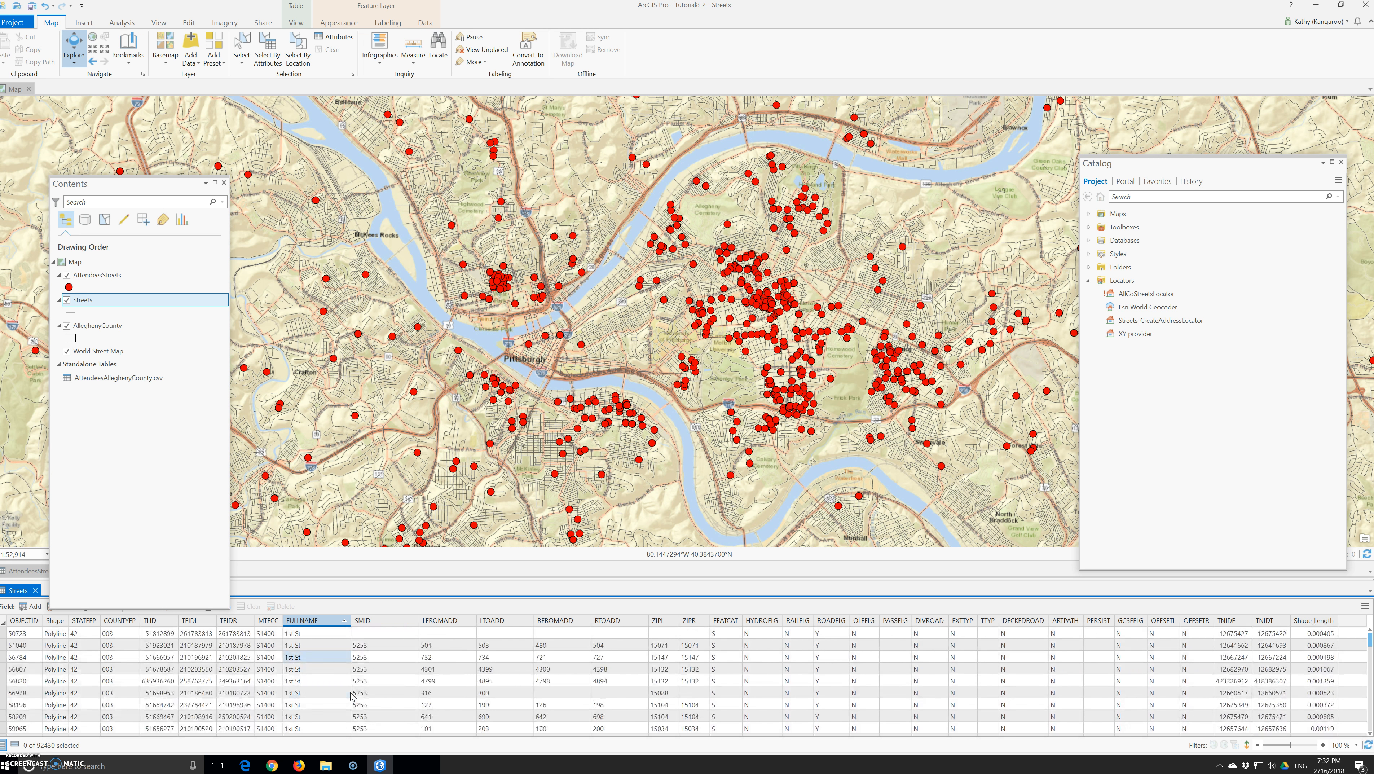
scroll(352, 696, down, 5)
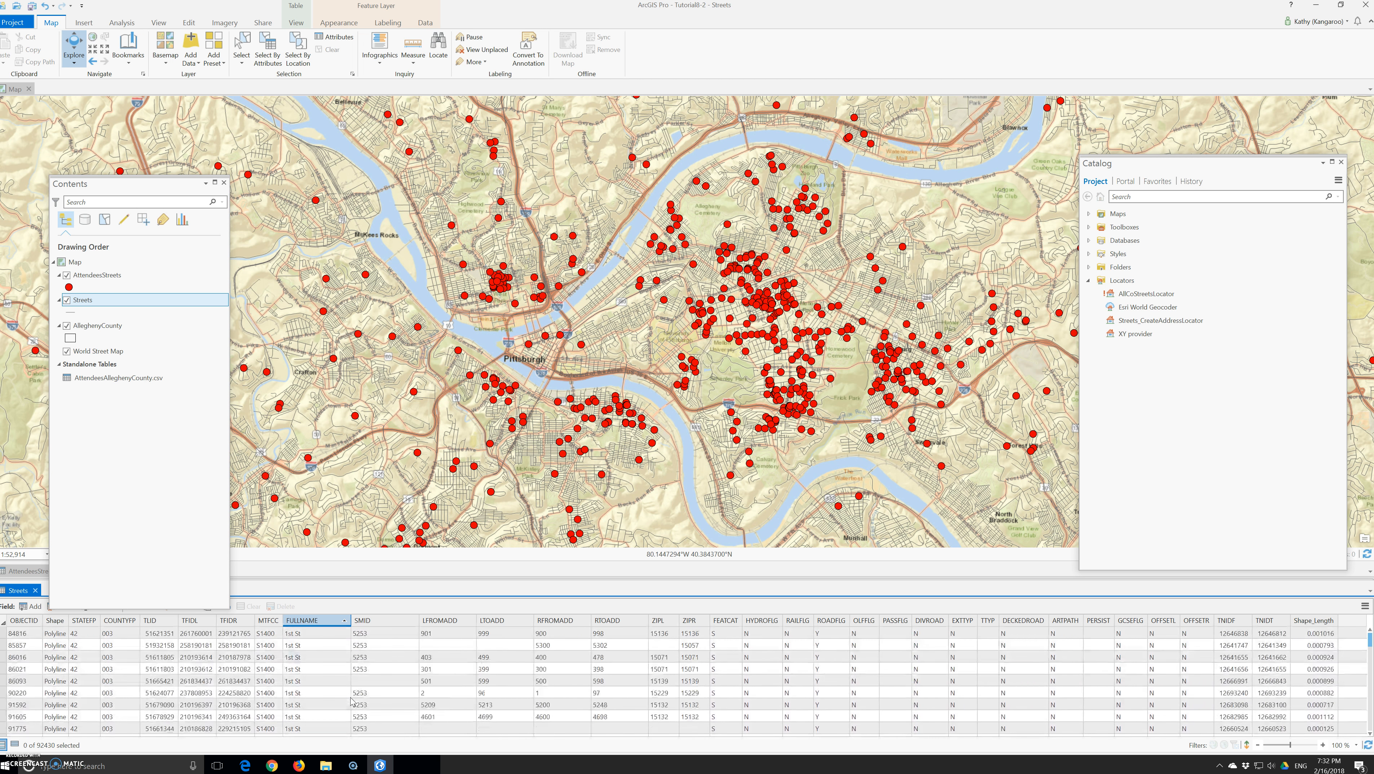
scroll(353, 702, down, 6)
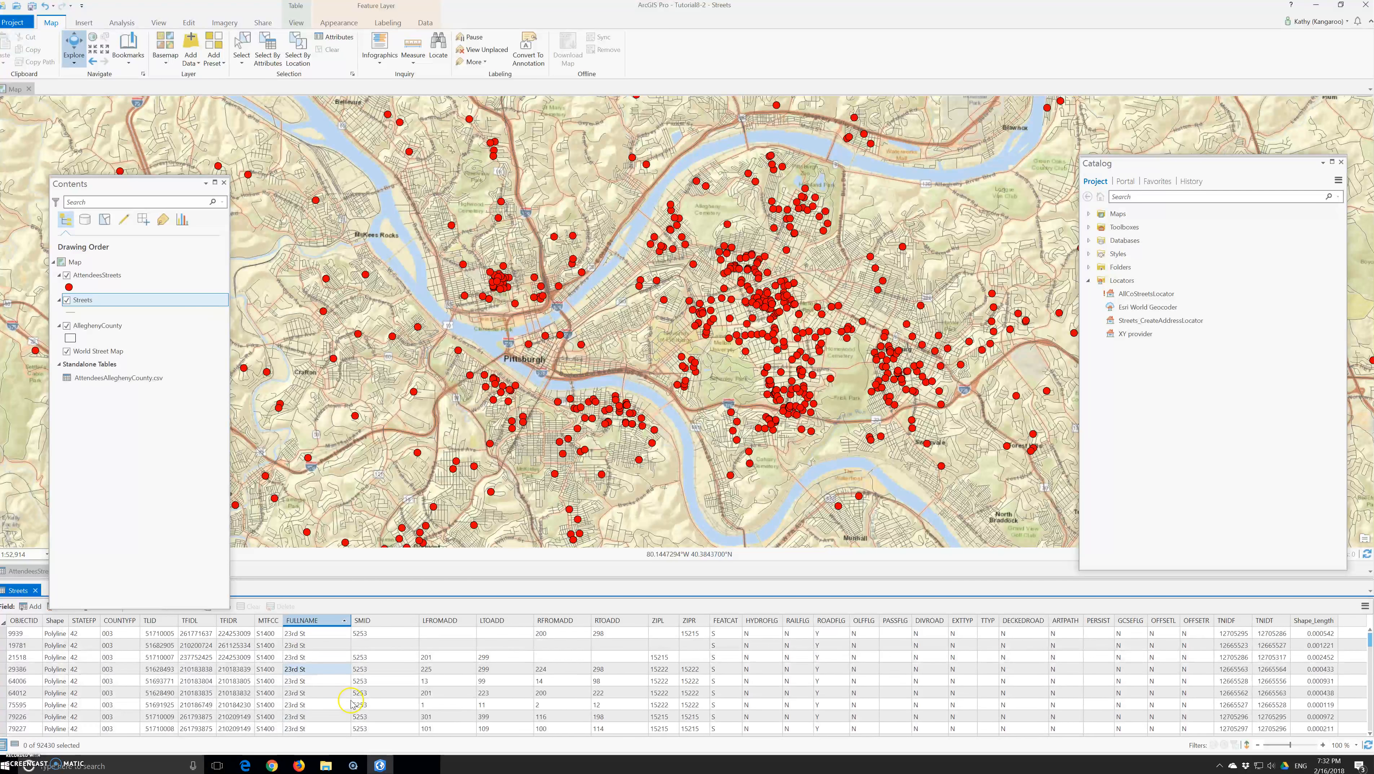
scroll(353, 703, down, 3)
scroll(353, 704, down, 3)
scroll(352, 704, down, 3)
scroll(355, 711, down, 3)
scroll(355, 711, down, 3)
scroll(355, 711, down, 6)
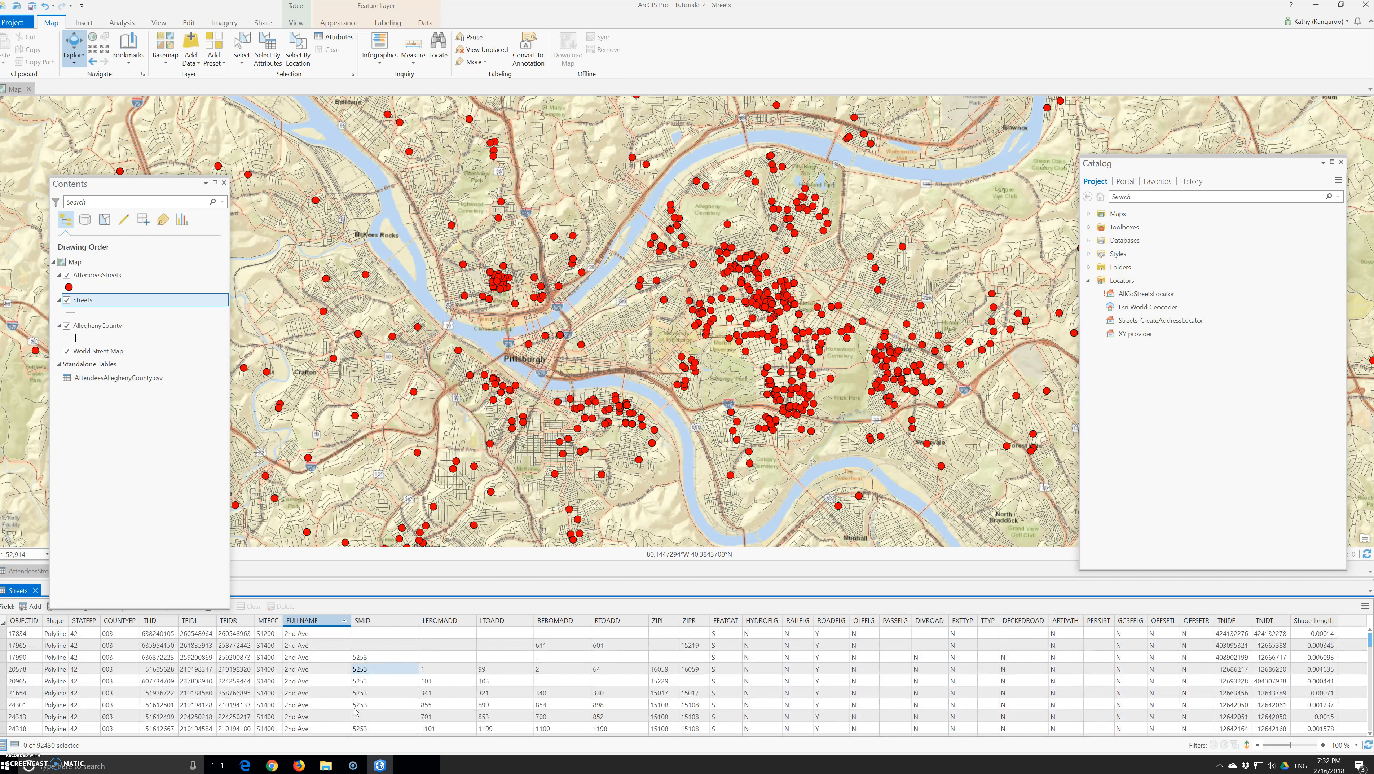
scroll(355, 712, down, 3)
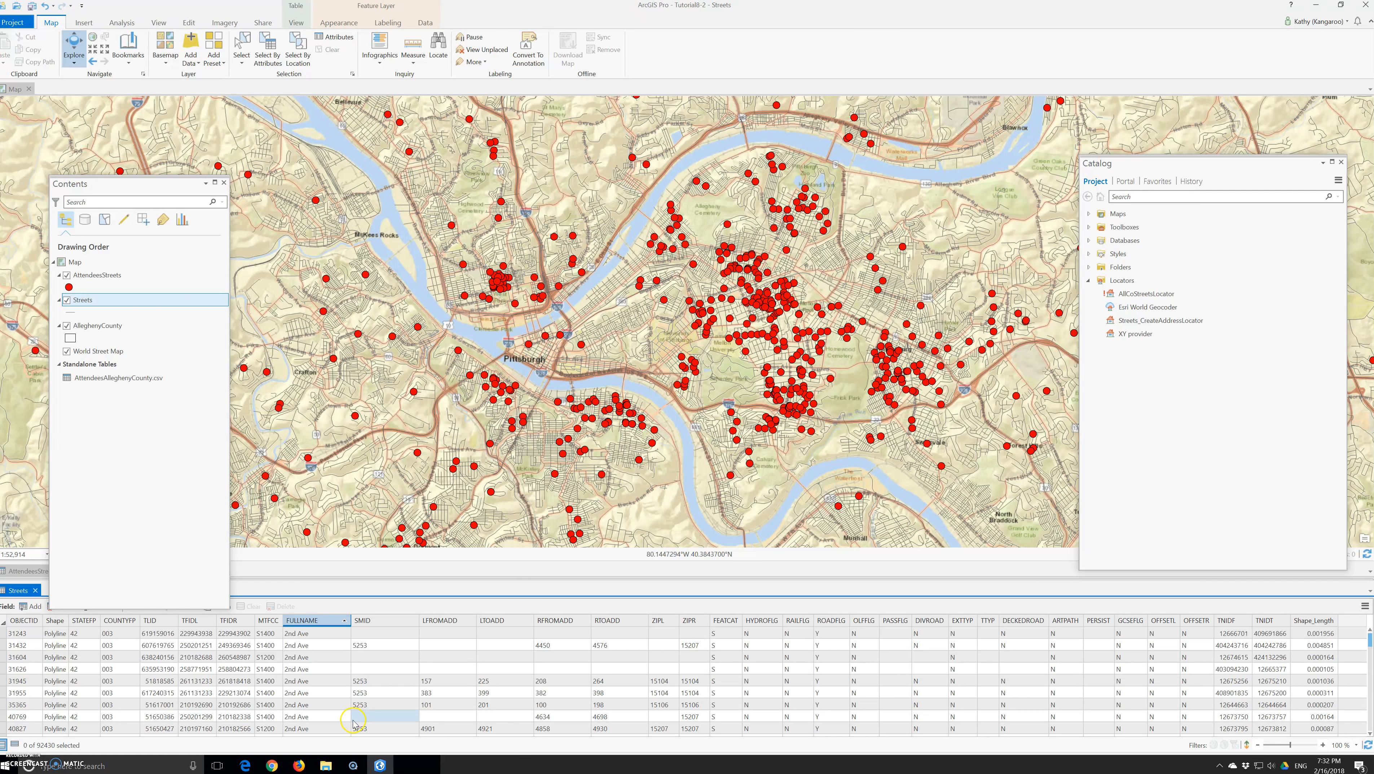
scroll(355, 727, down, 3)
scroll(355, 727, down, 1)
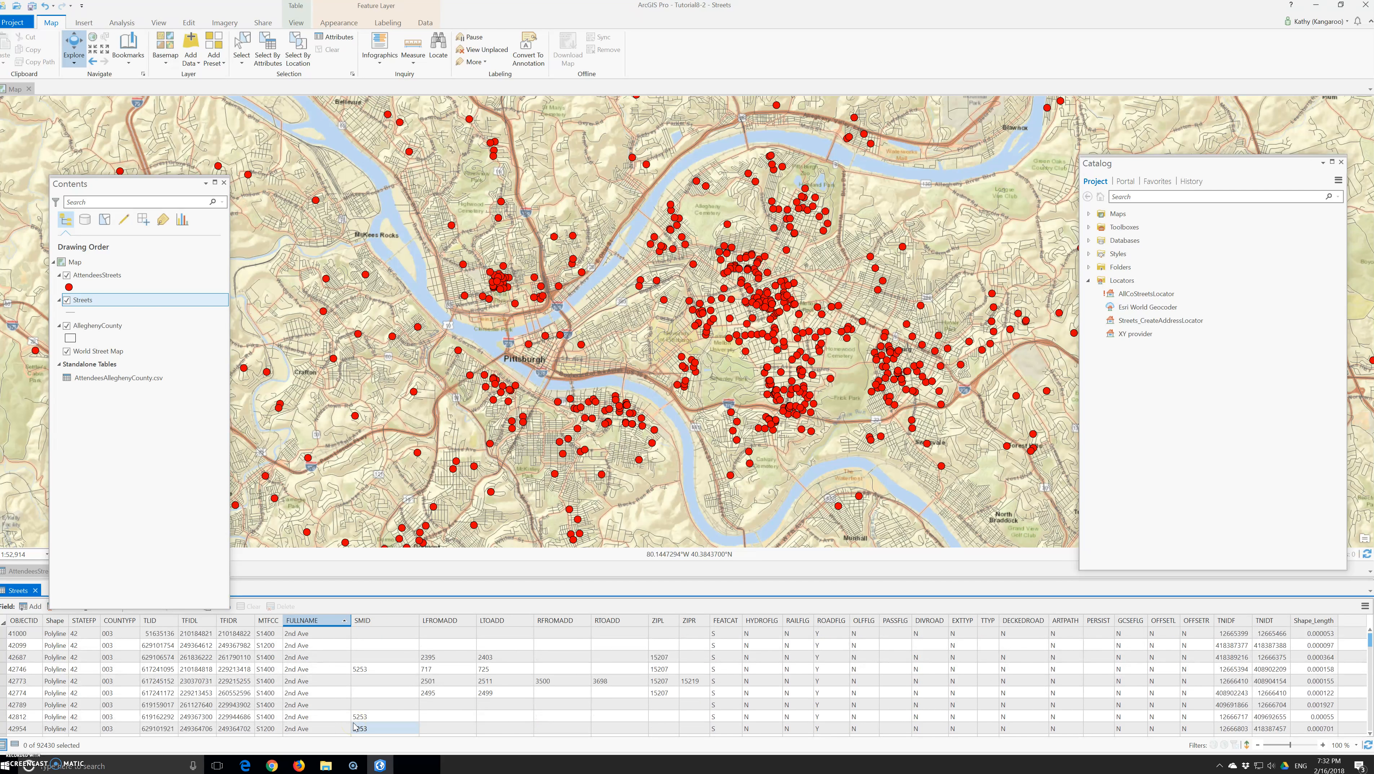
scroll(355, 727, down, 3)
scroll(354, 727, down, 5)
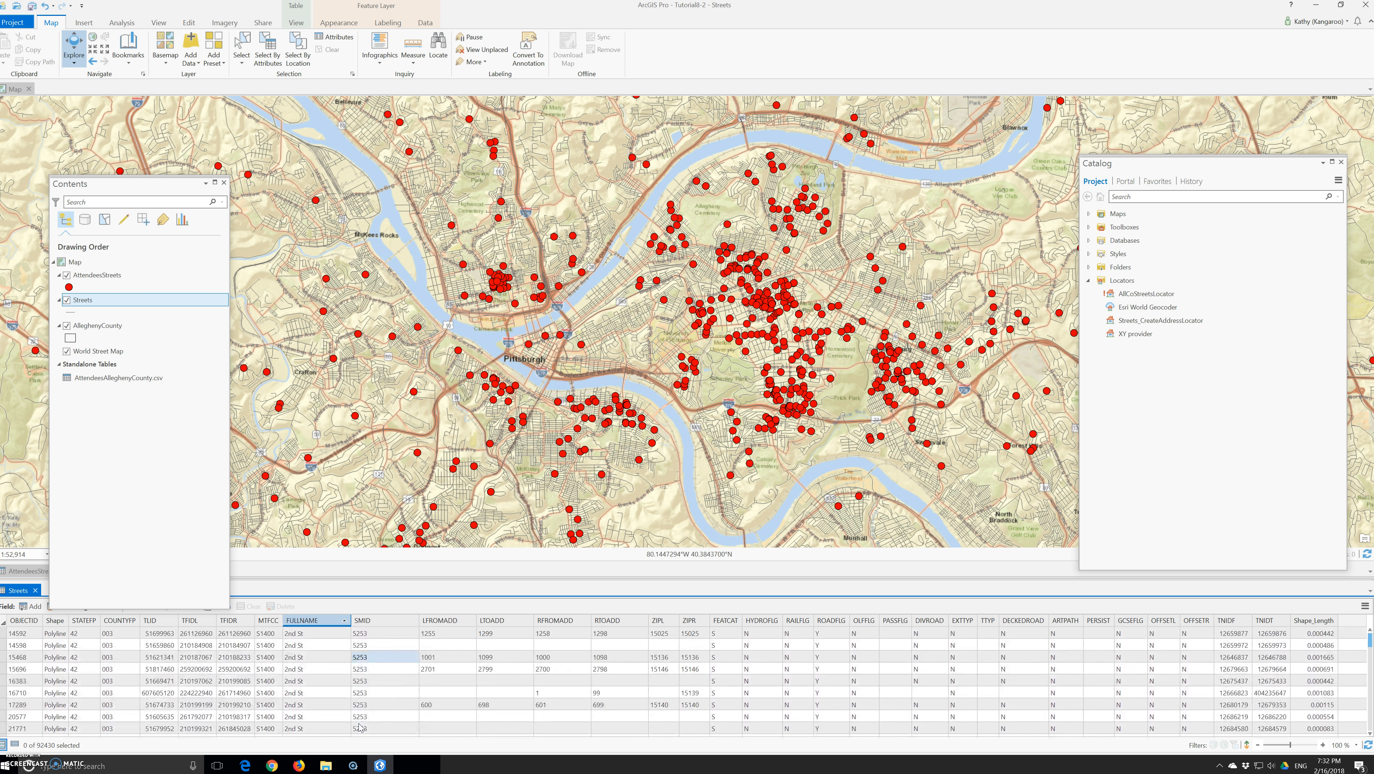
scroll(347, 711, down, 3)
click(329, 696)
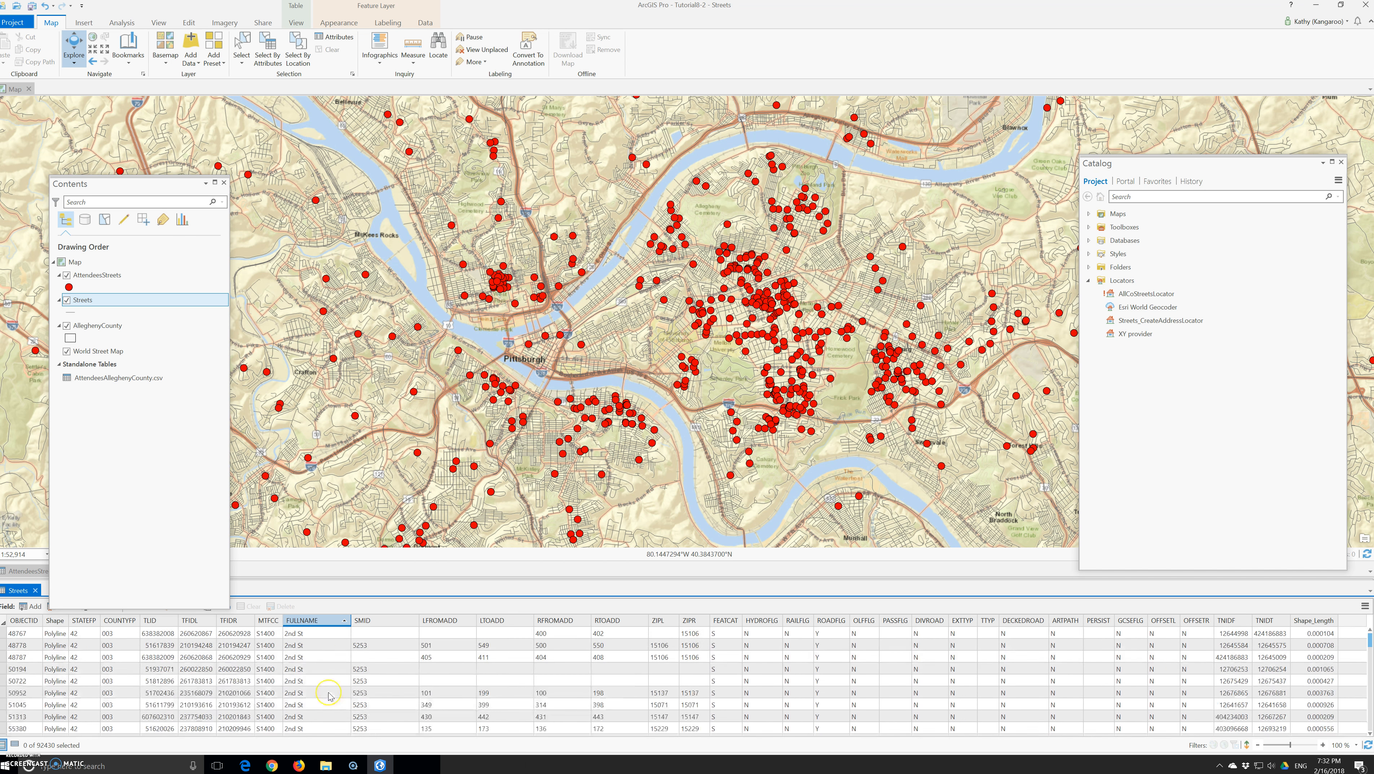
scroll(329, 696, down, 4)
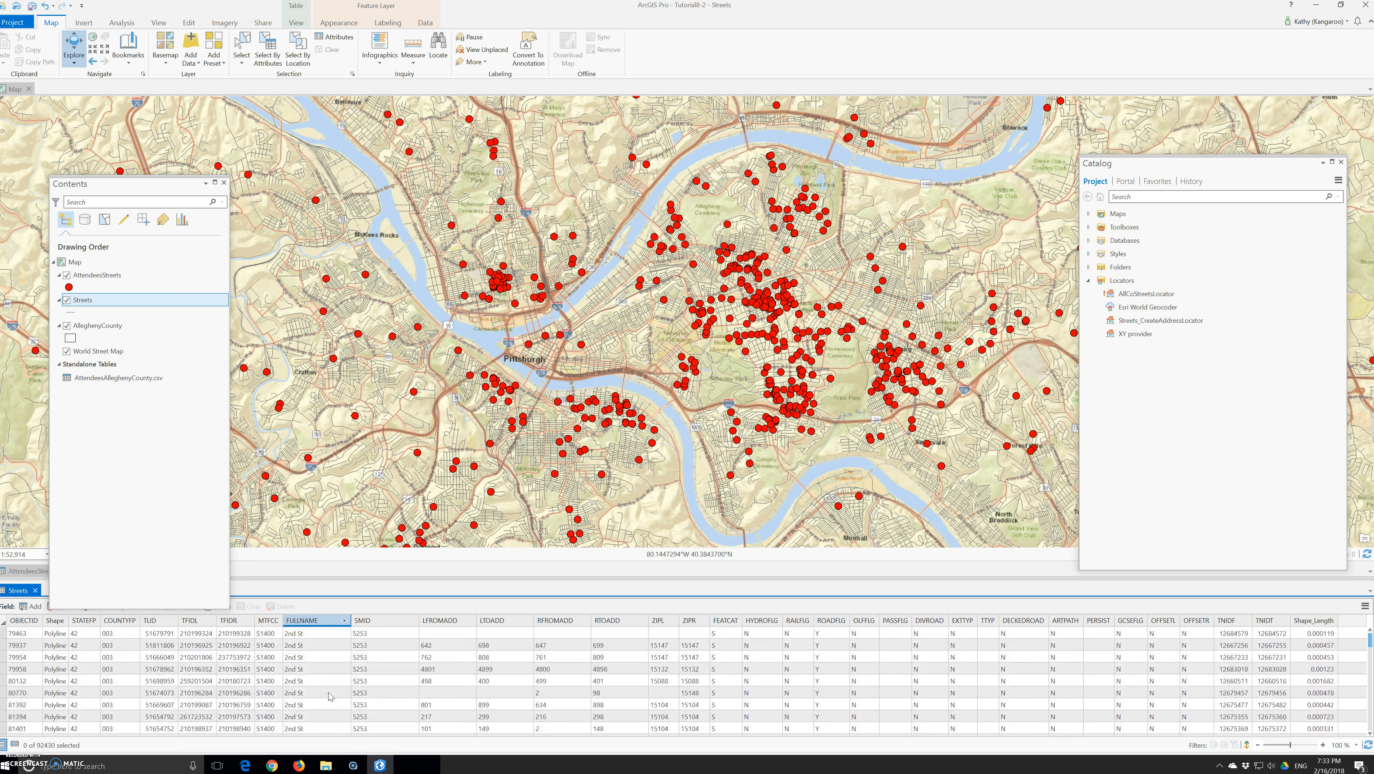
scroll(329, 697, down, 3)
scroll(330, 697, down, 5)
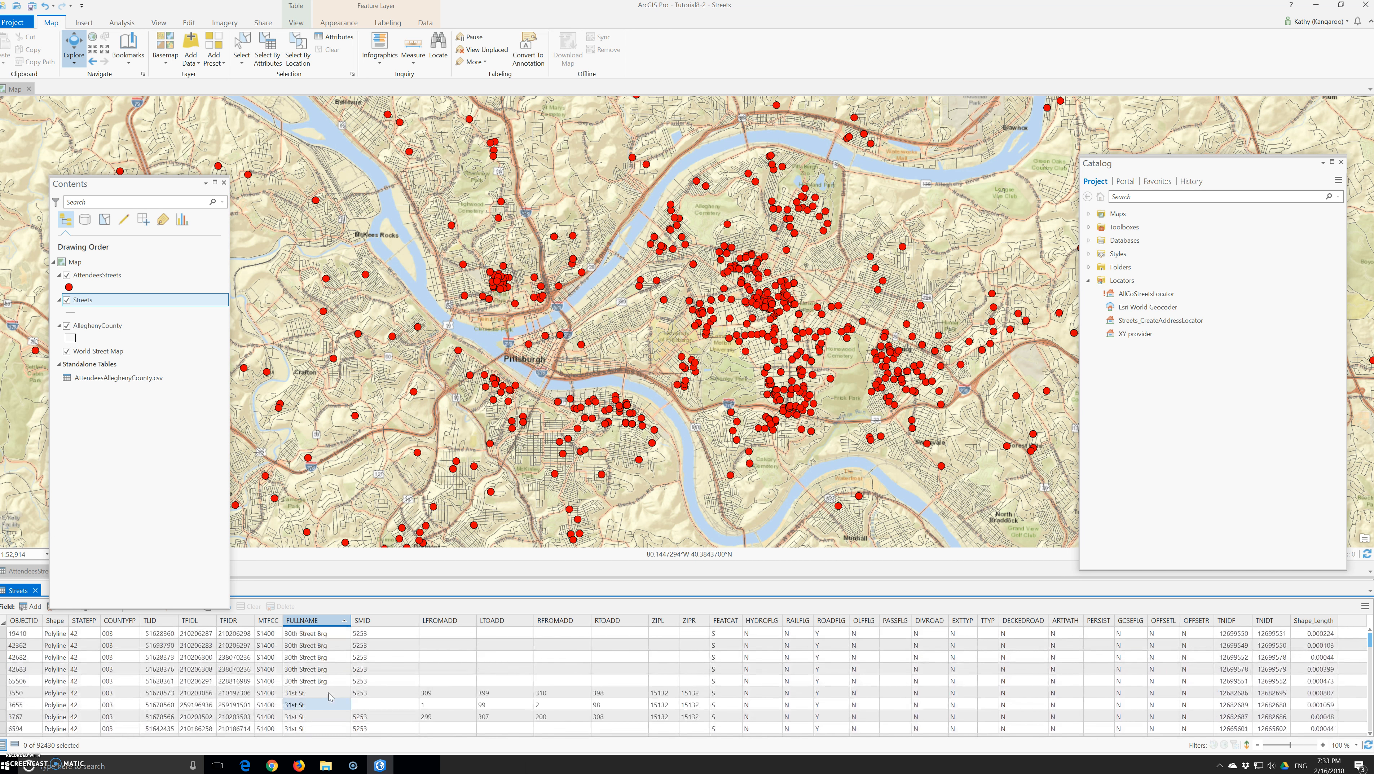
scroll(331, 696, down, 6)
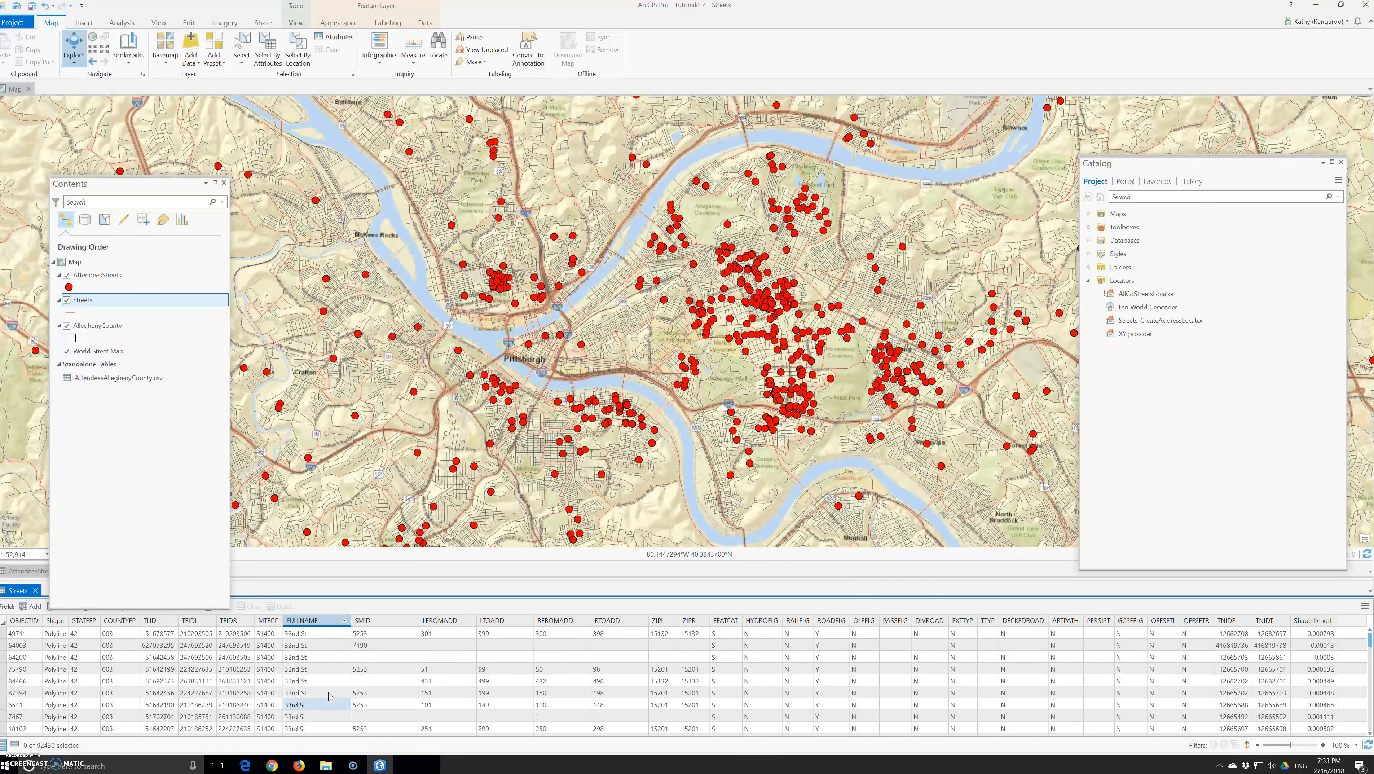
click(332, 704)
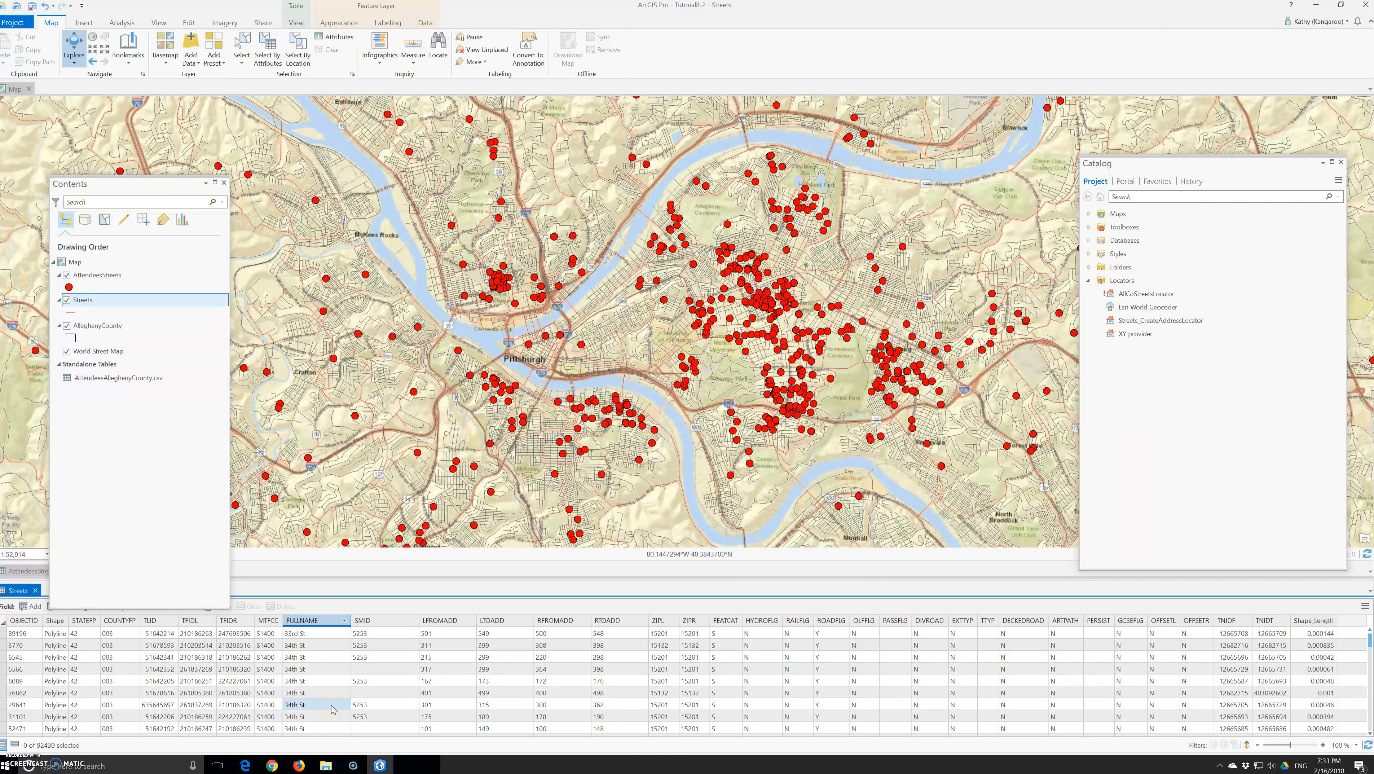
scroll(327, 657, down, 7)
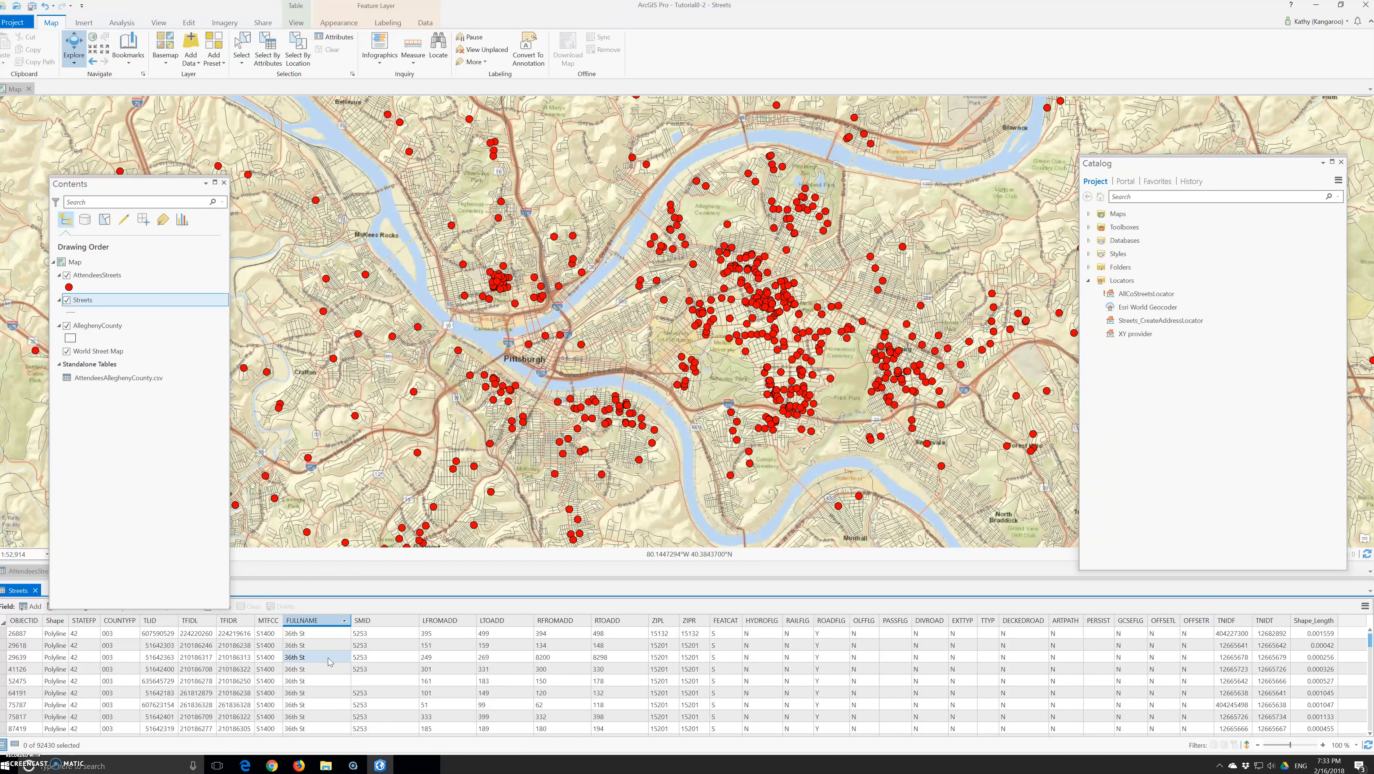
scroll(329, 660, down, 3)
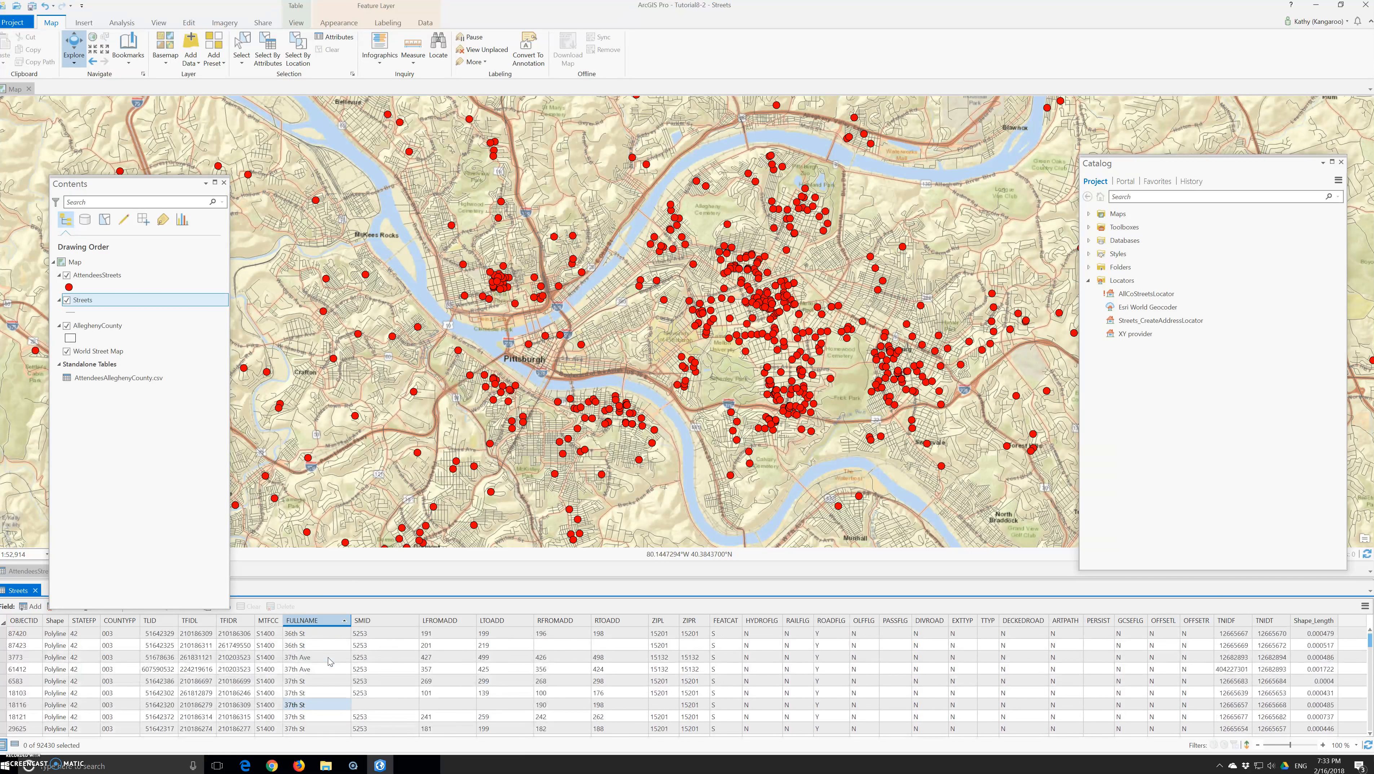
scroll(329, 660, down, 10)
click(332, 682)
scroll(813, 689, down, 1)
Jump ahead to the College Ave records in the Streets table and look through the neighbouring street names
click(1298, 714)
drag(1369, 642, 1371, 662)
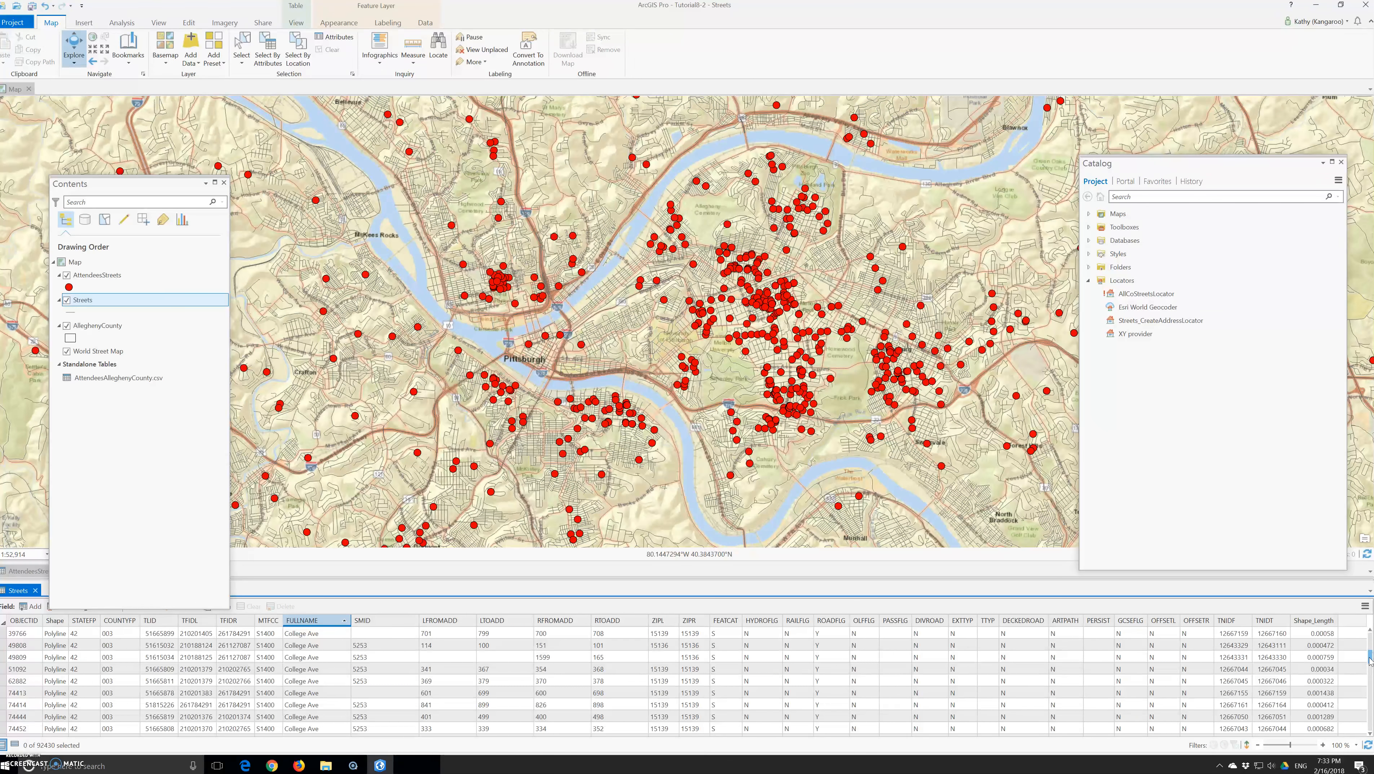
scroll(282, 708, down, 5)
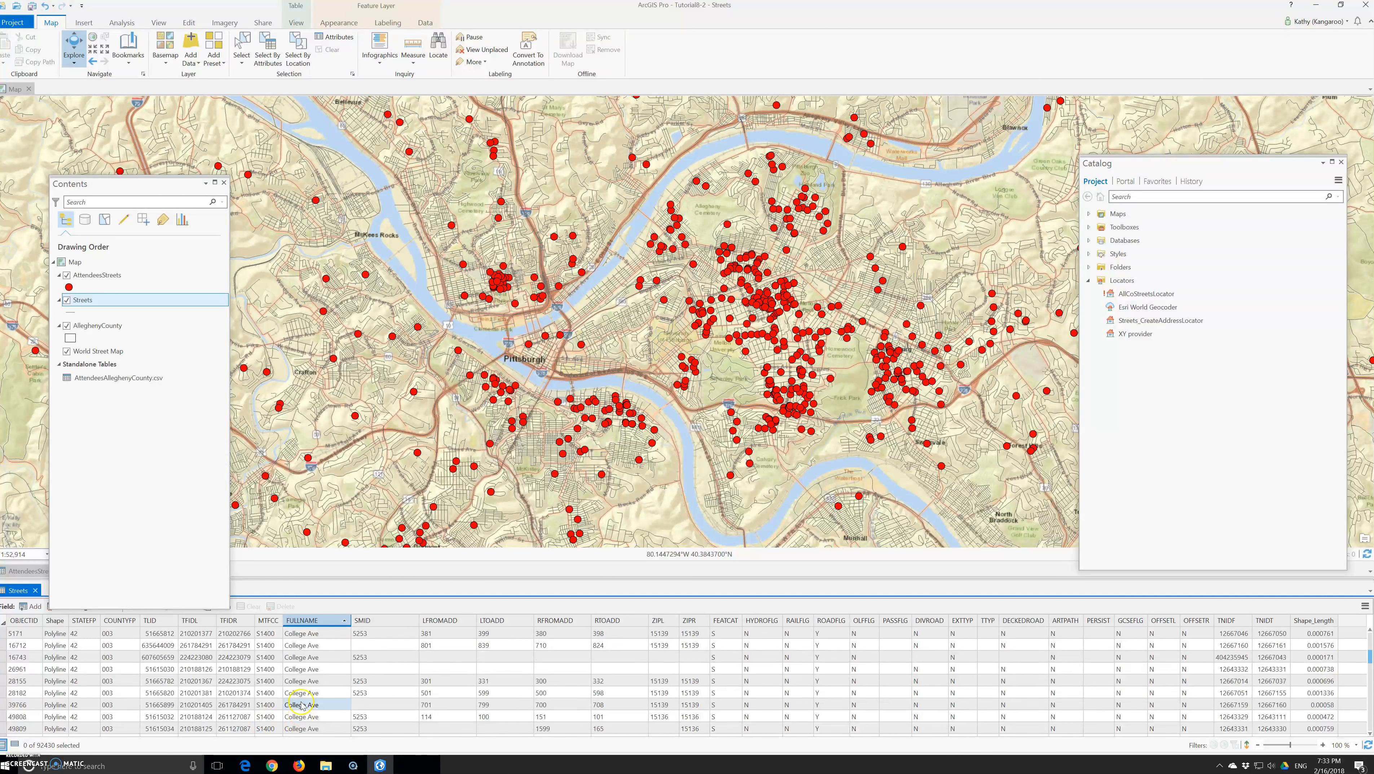
scroll(297, 705, up, 4)
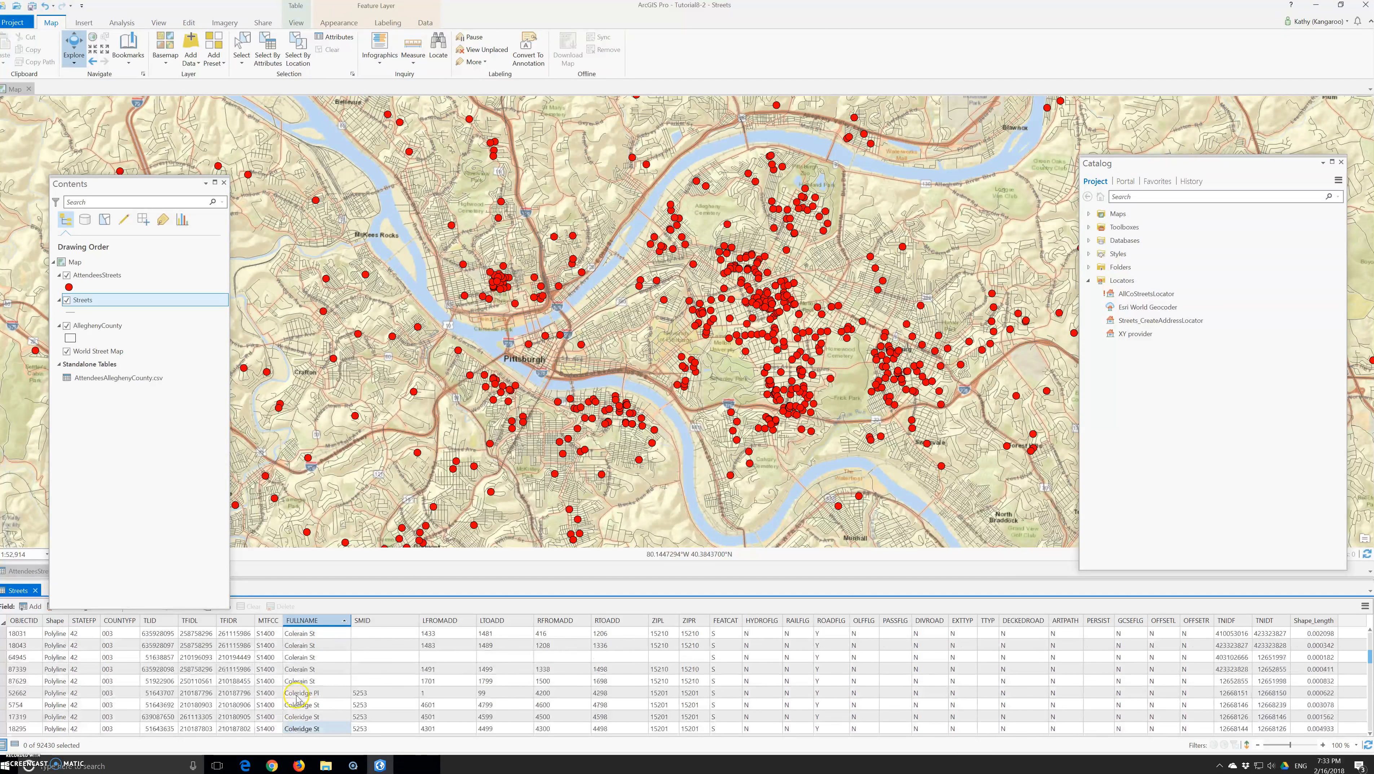